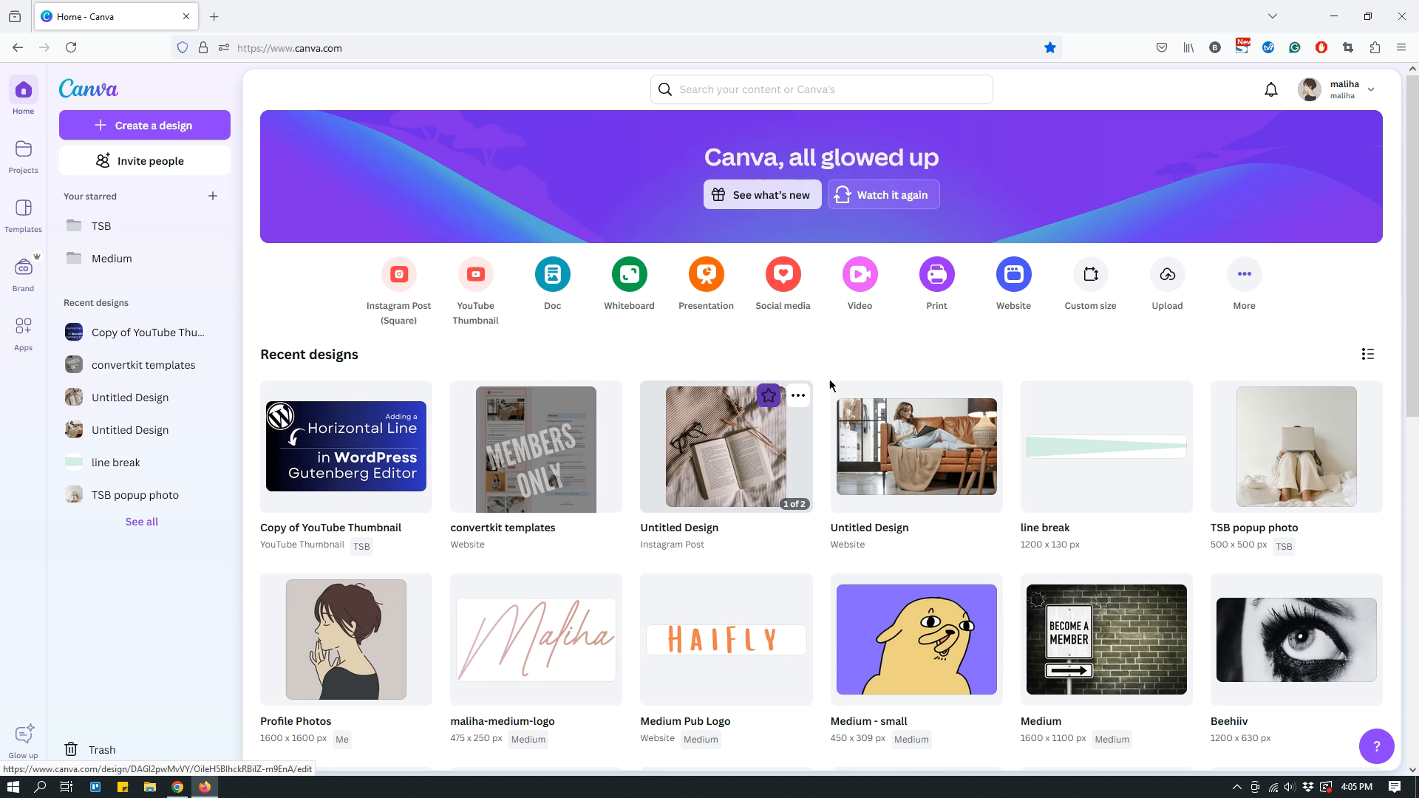
# Step: Look through the recent designs on the home page
pyautogui.scroll(-5, 1125, 529)
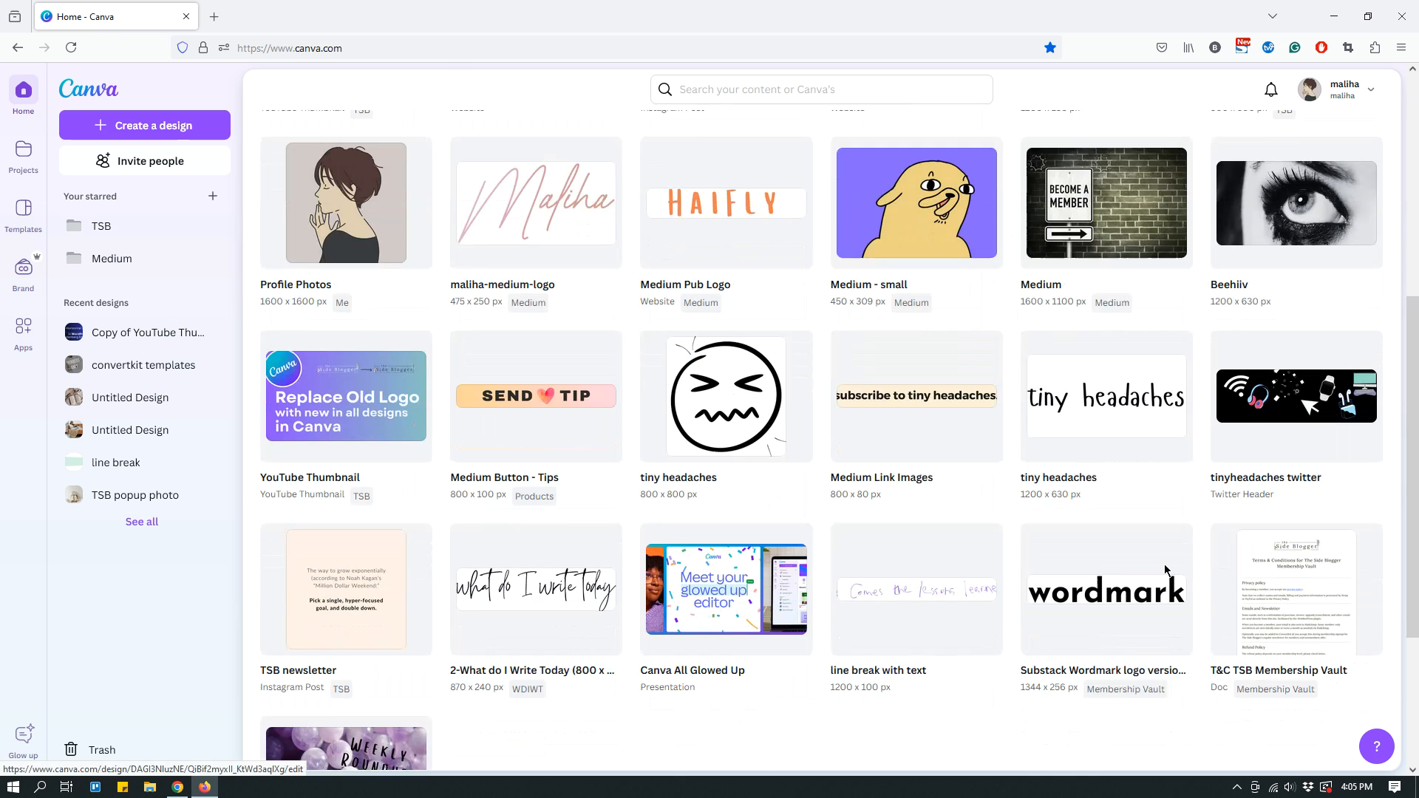
pyautogui.scroll(5, 1165, 496)
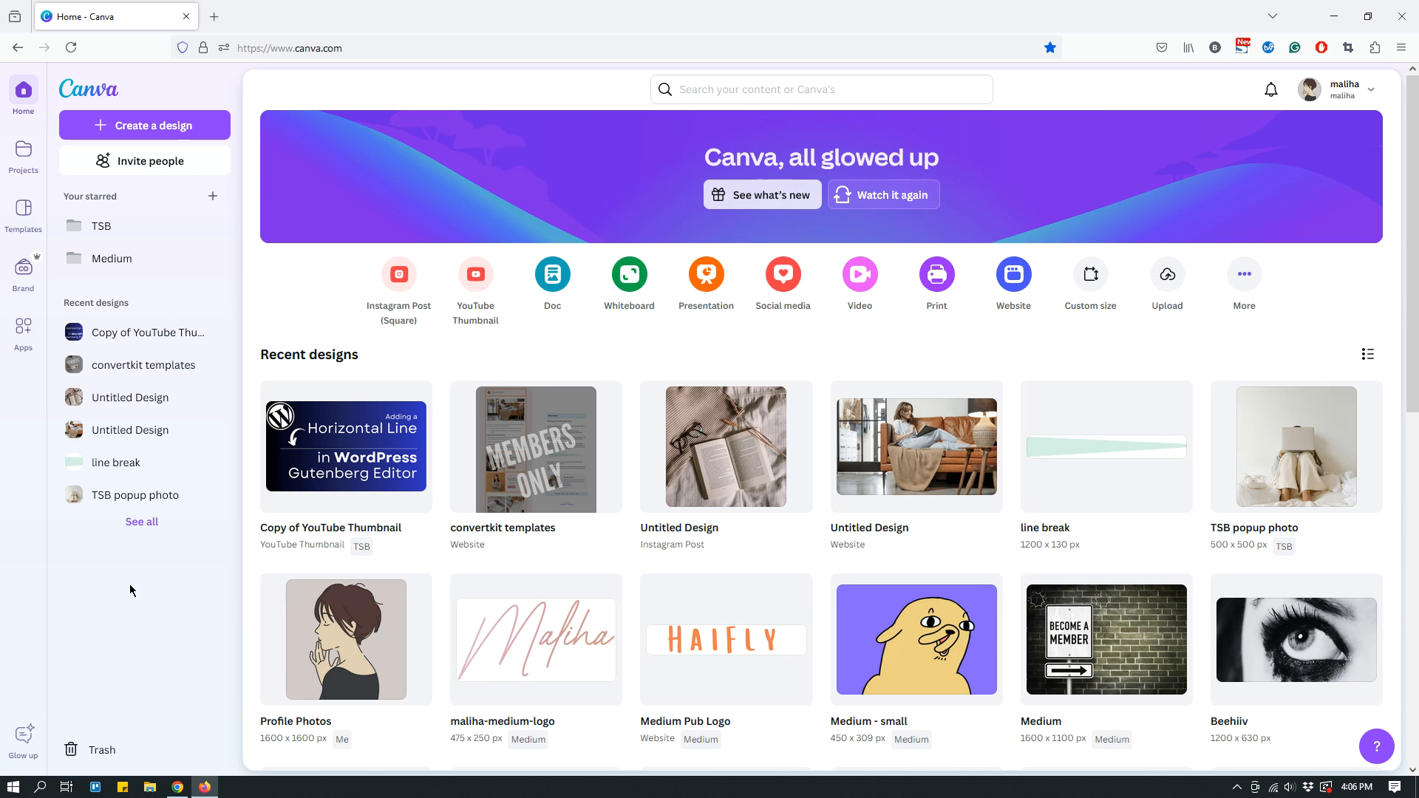
pyautogui.scroll(-1, 132, 569)
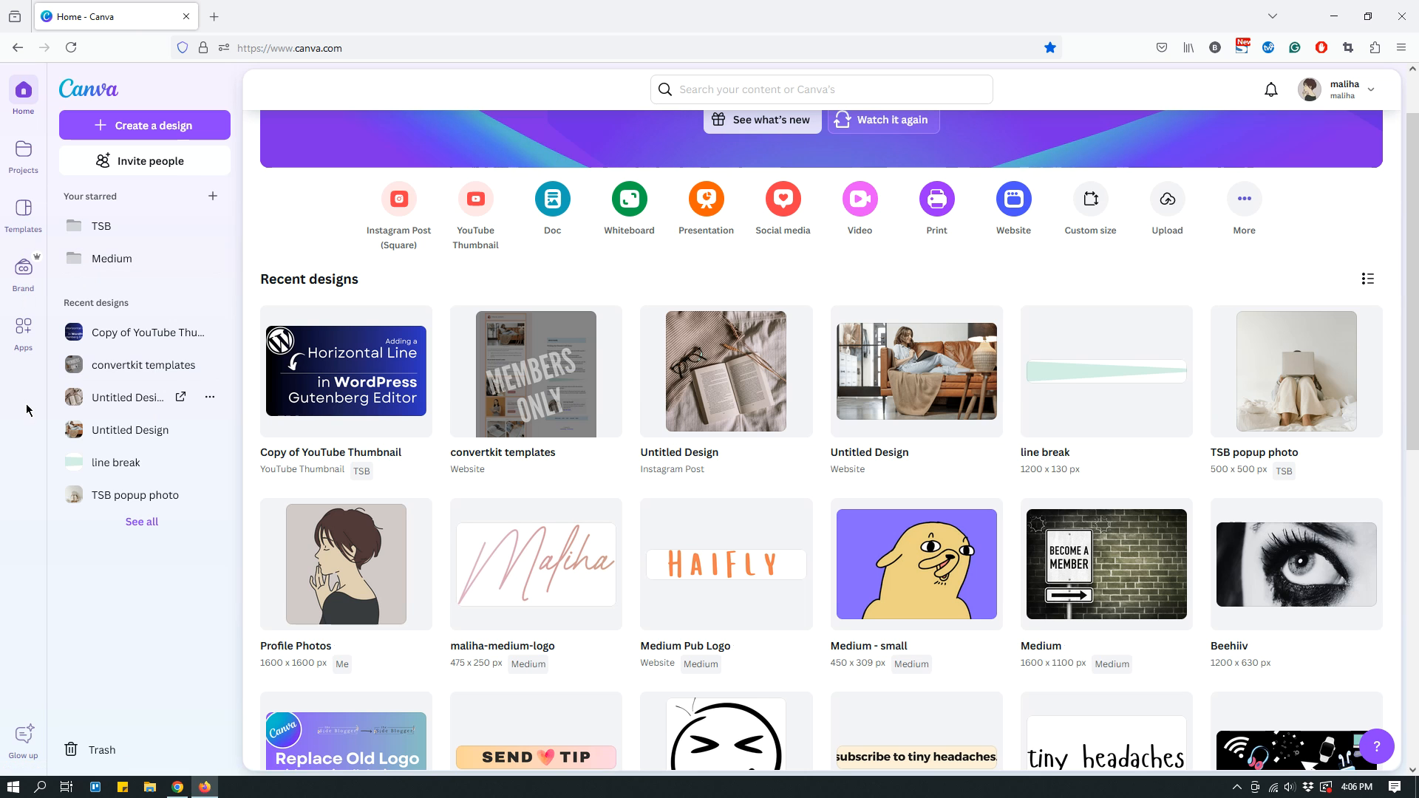
# Step: Open the Projects page and inspect its Owner and Category filter options without applying a filter
pyautogui.click(23, 155)
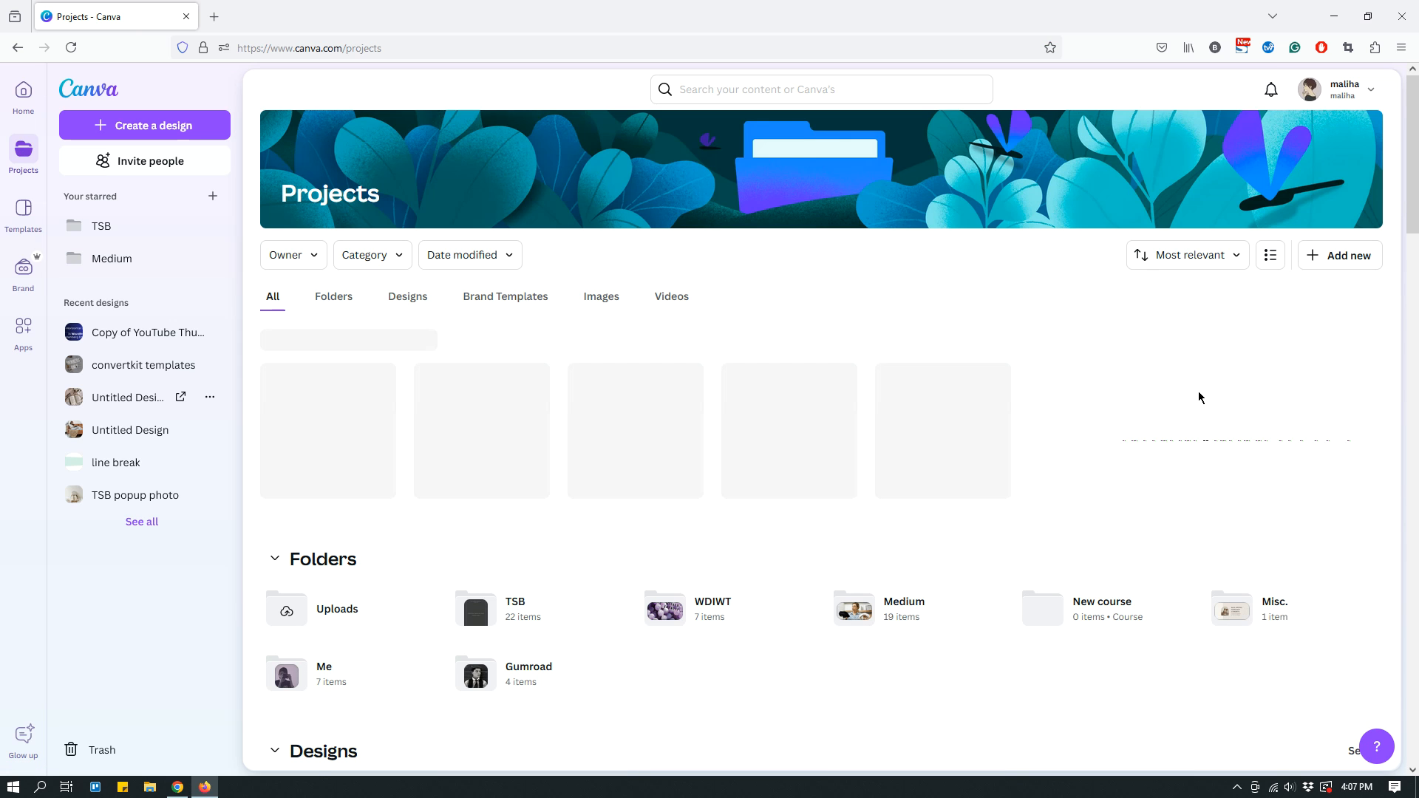
pyautogui.scroll(-5, 1137, 437)
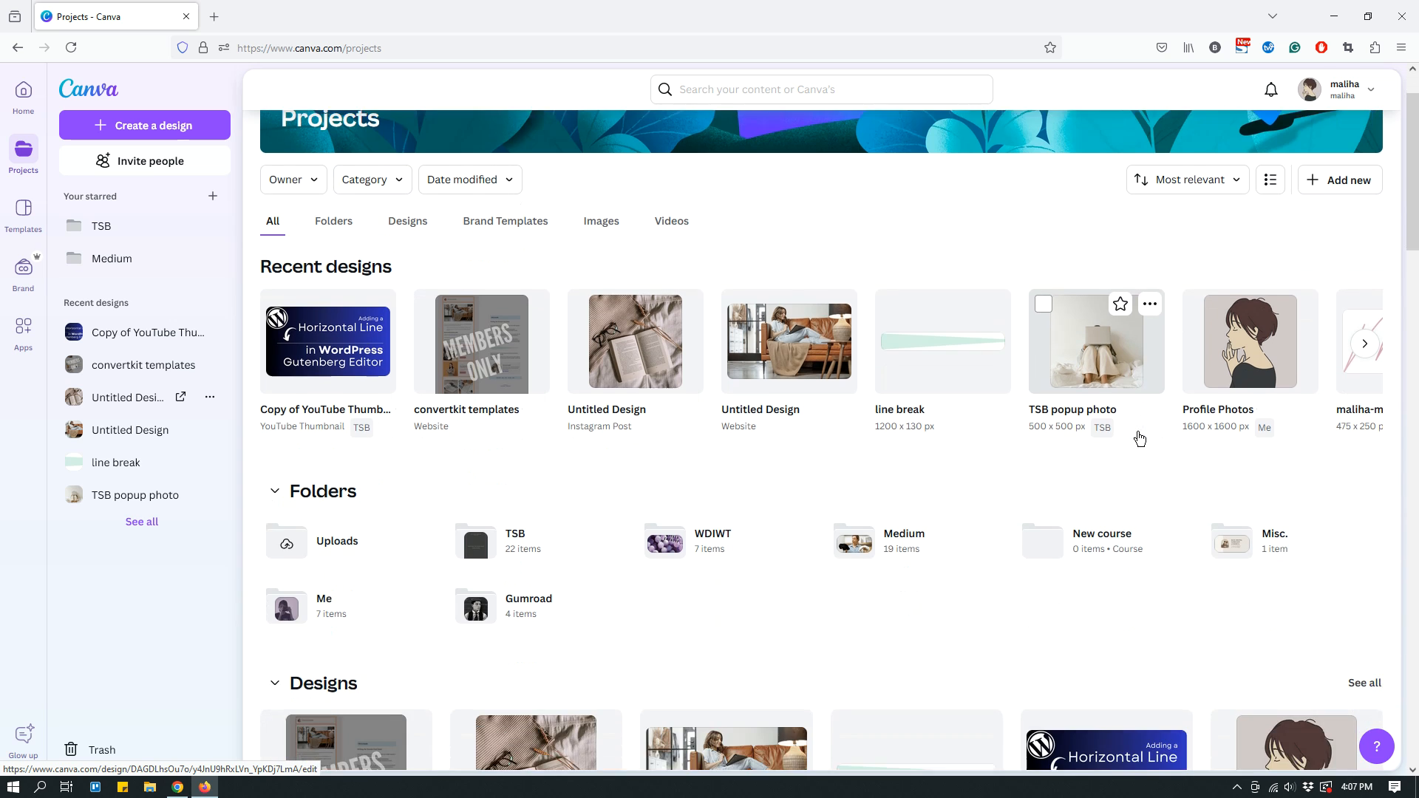
pyautogui.scroll(5, 1136, 436)
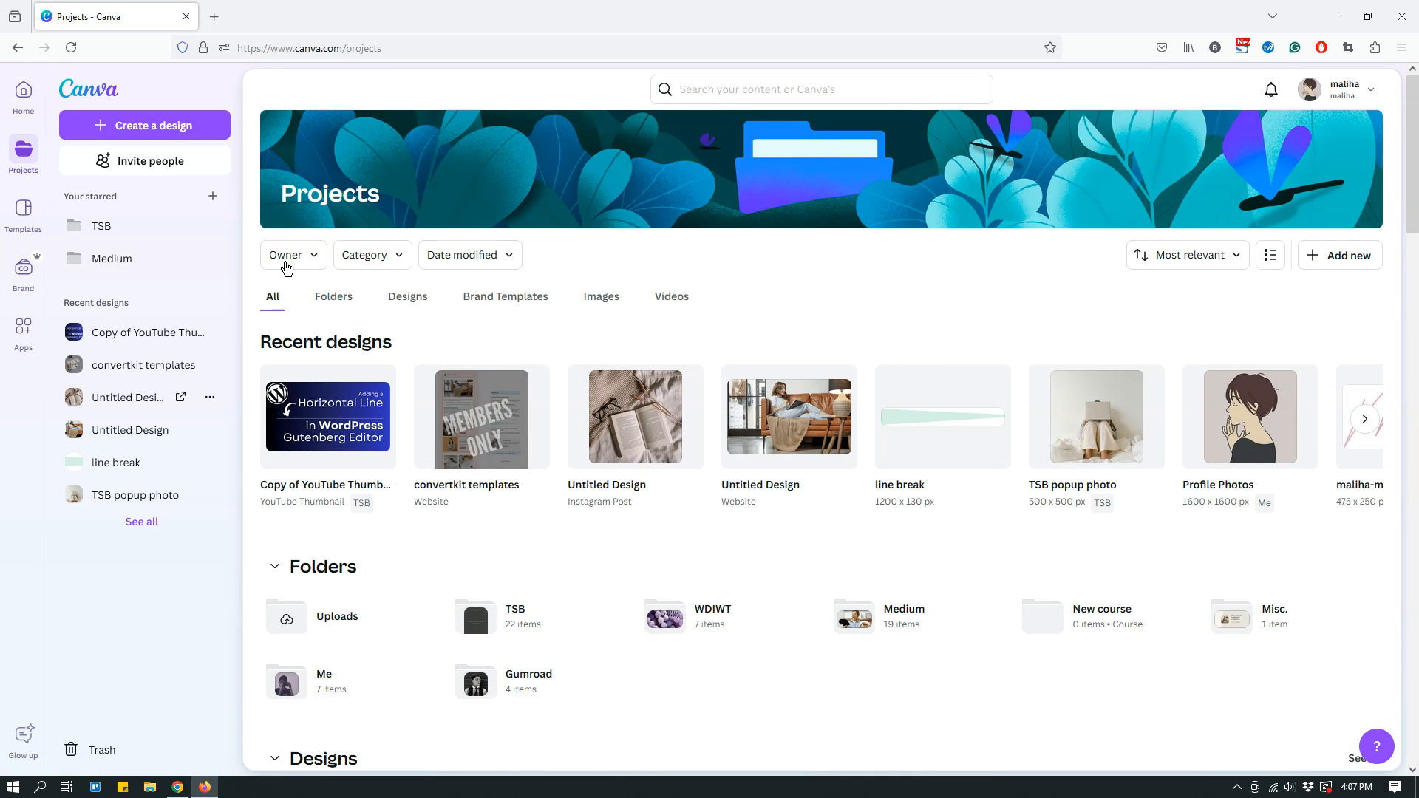
pyautogui.click(286, 256)
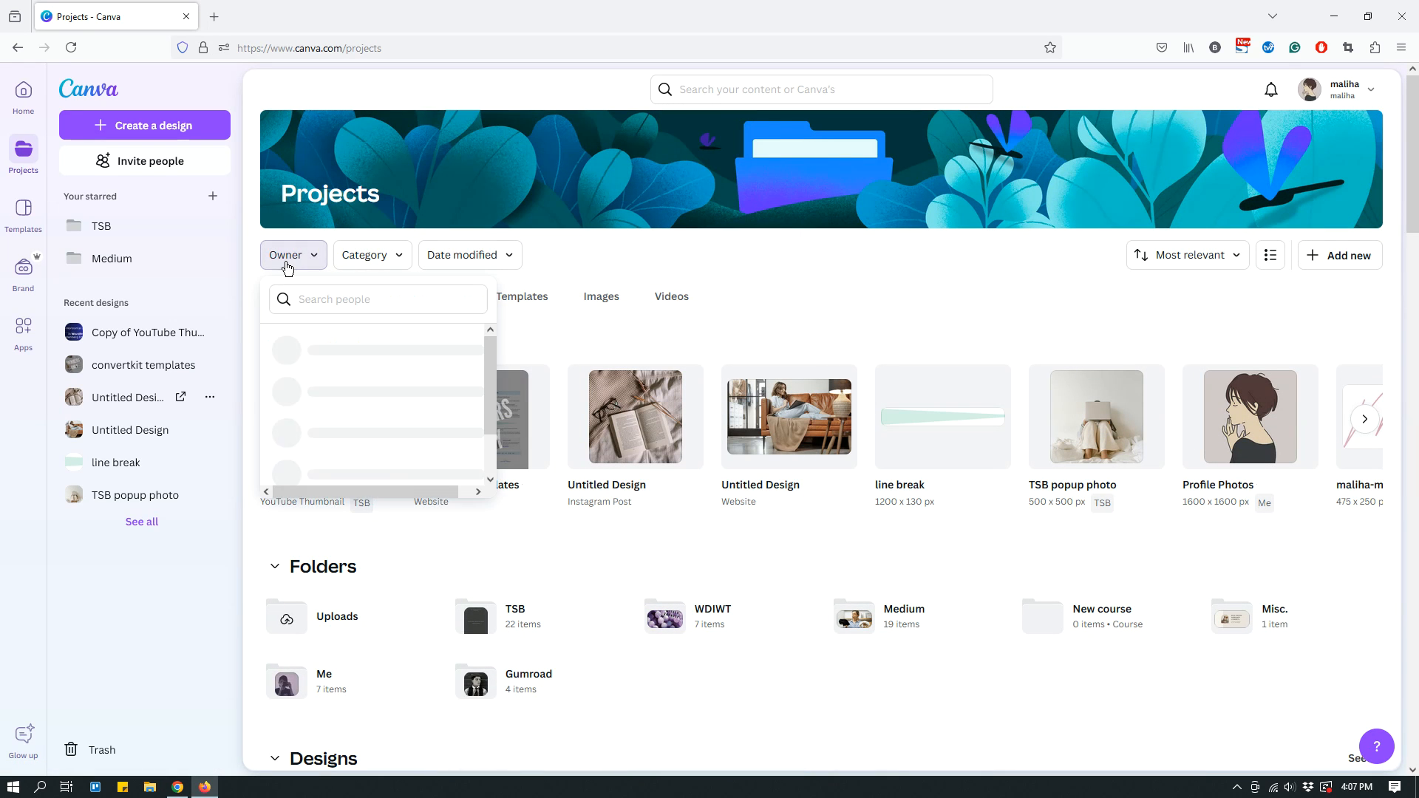
pyautogui.click(848, 308)
pyautogui.click(367, 256)
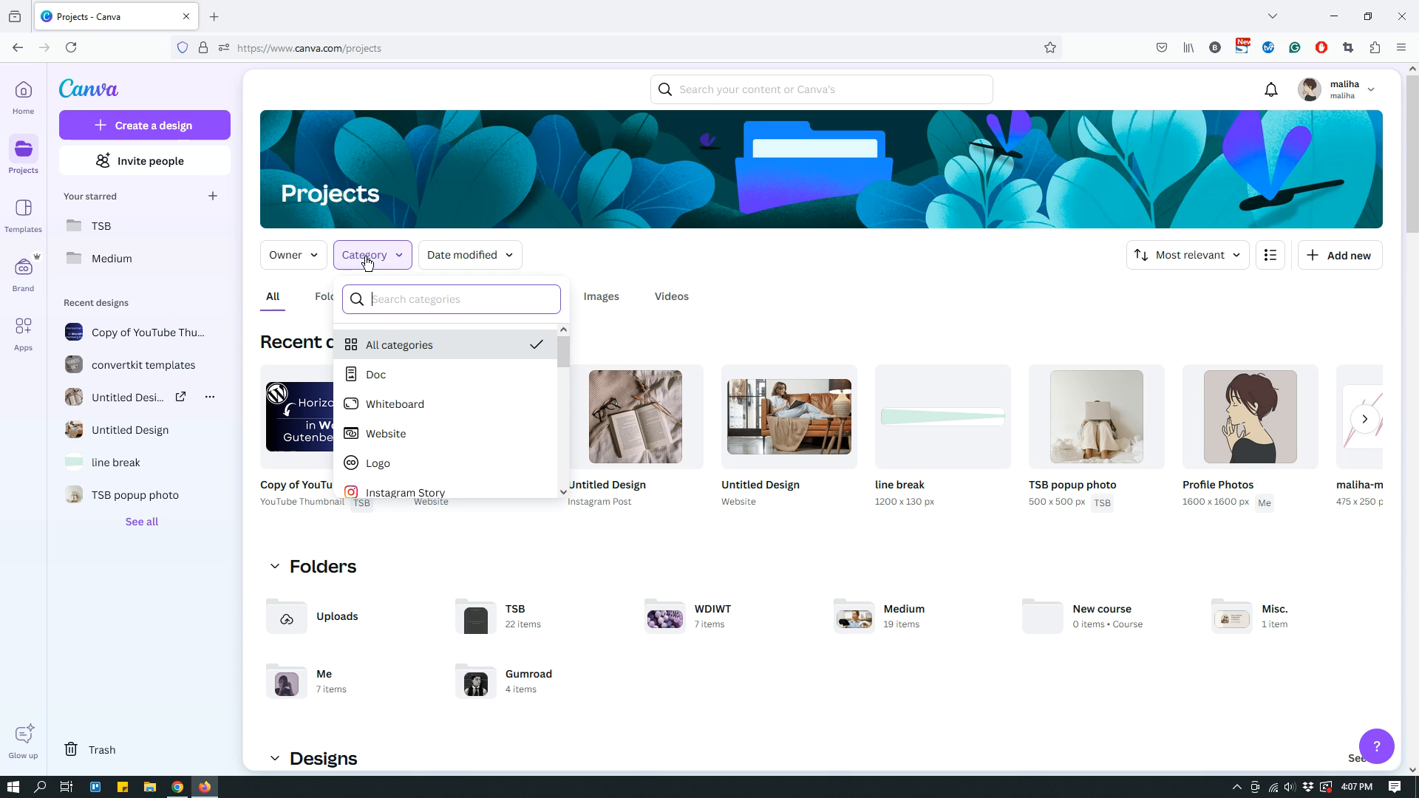
pyautogui.click(904, 293)
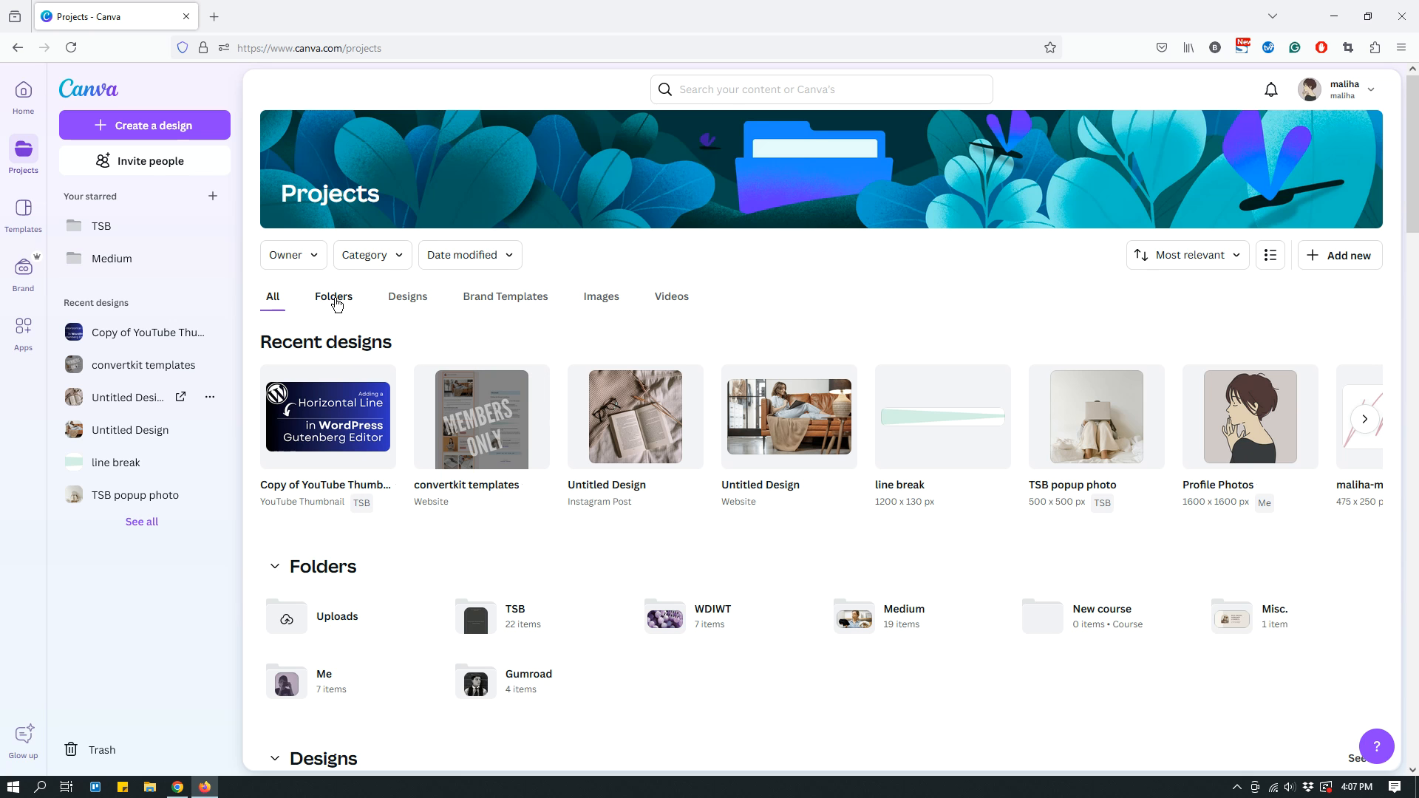
# Step: Browse the projects by Folders, Designs, Brand Templates, Images and Videos, and return to the view of all items
pyautogui.click(336, 303)
pyautogui.click(412, 307)
pyautogui.click(493, 309)
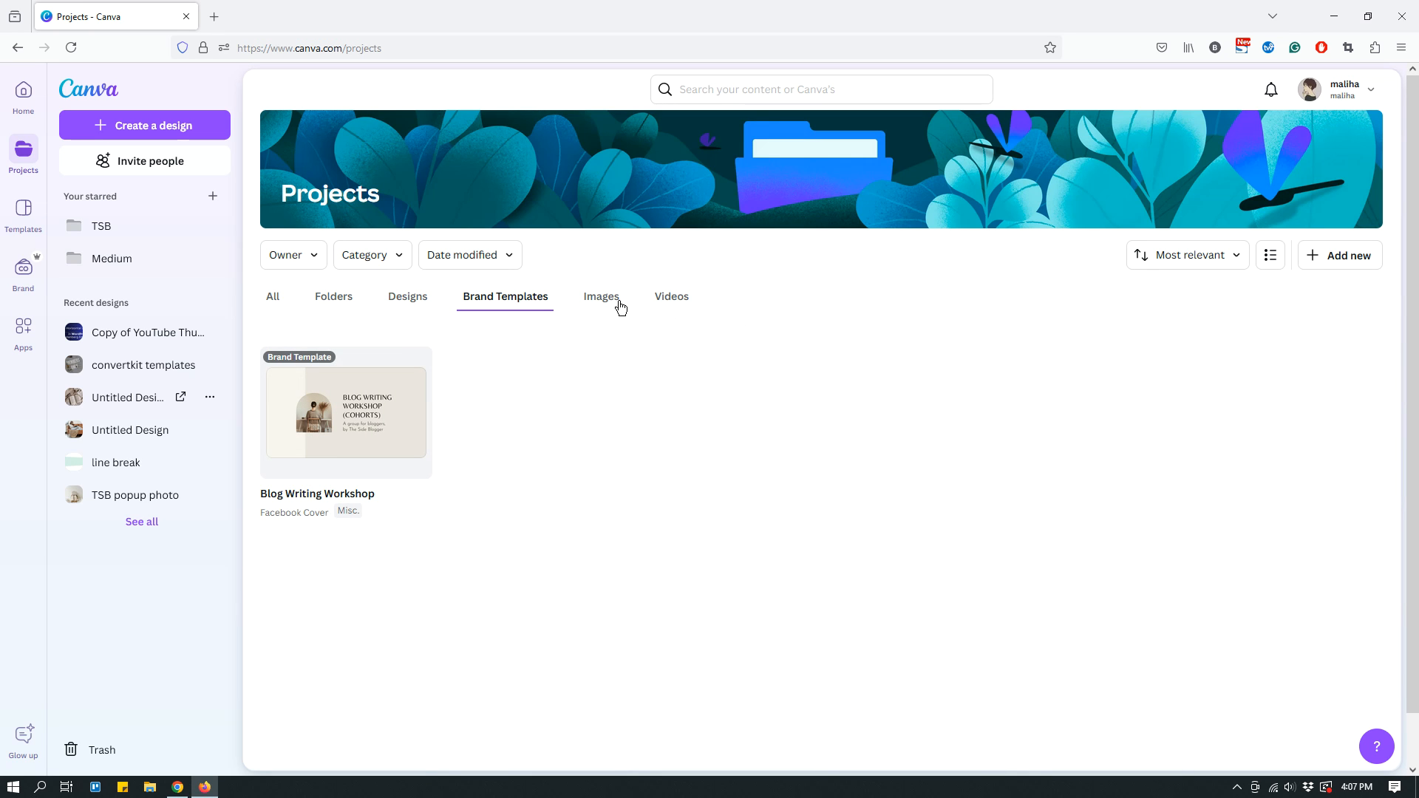
pyautogui.click(620, 303)
pyautogui.click(672, 302)
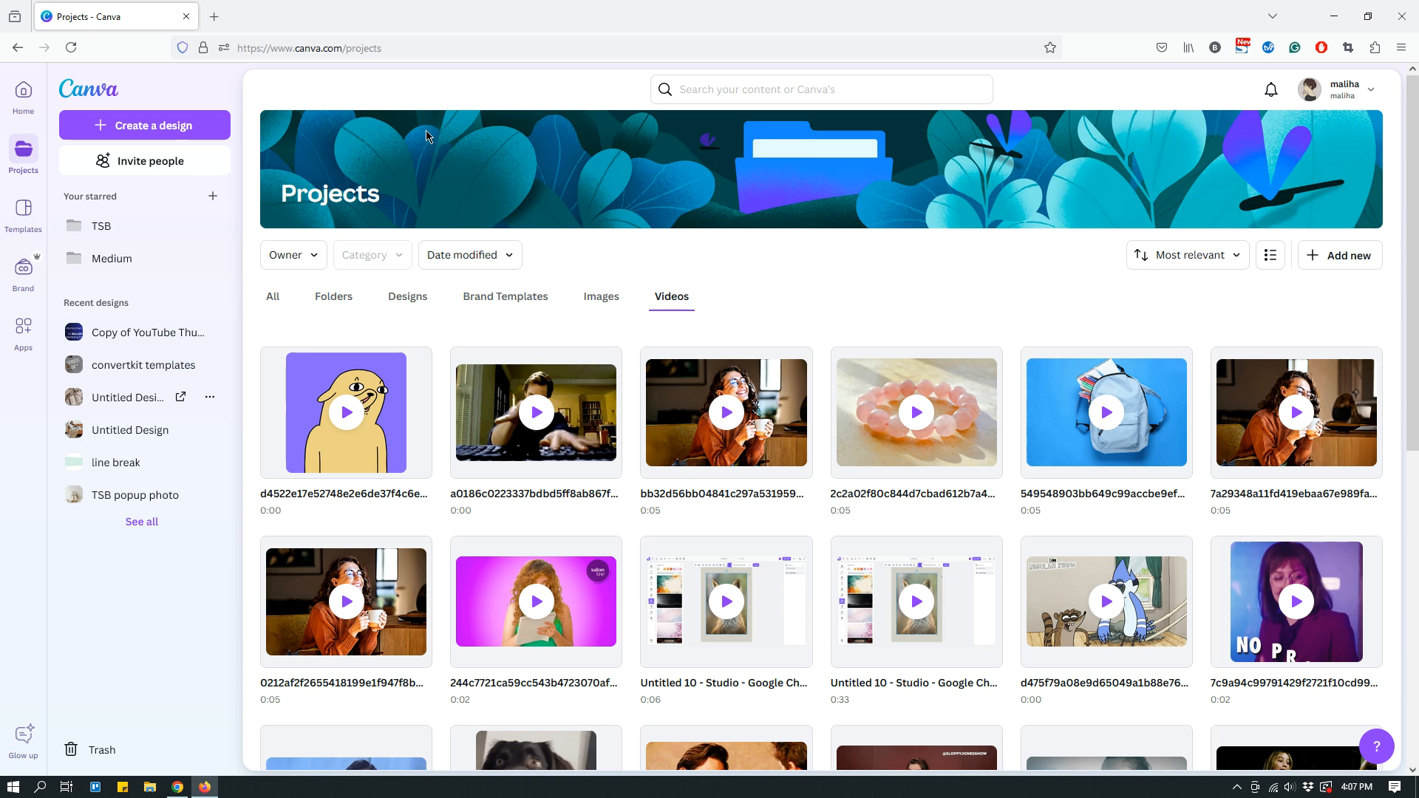
pyautogui.click(275, 297)
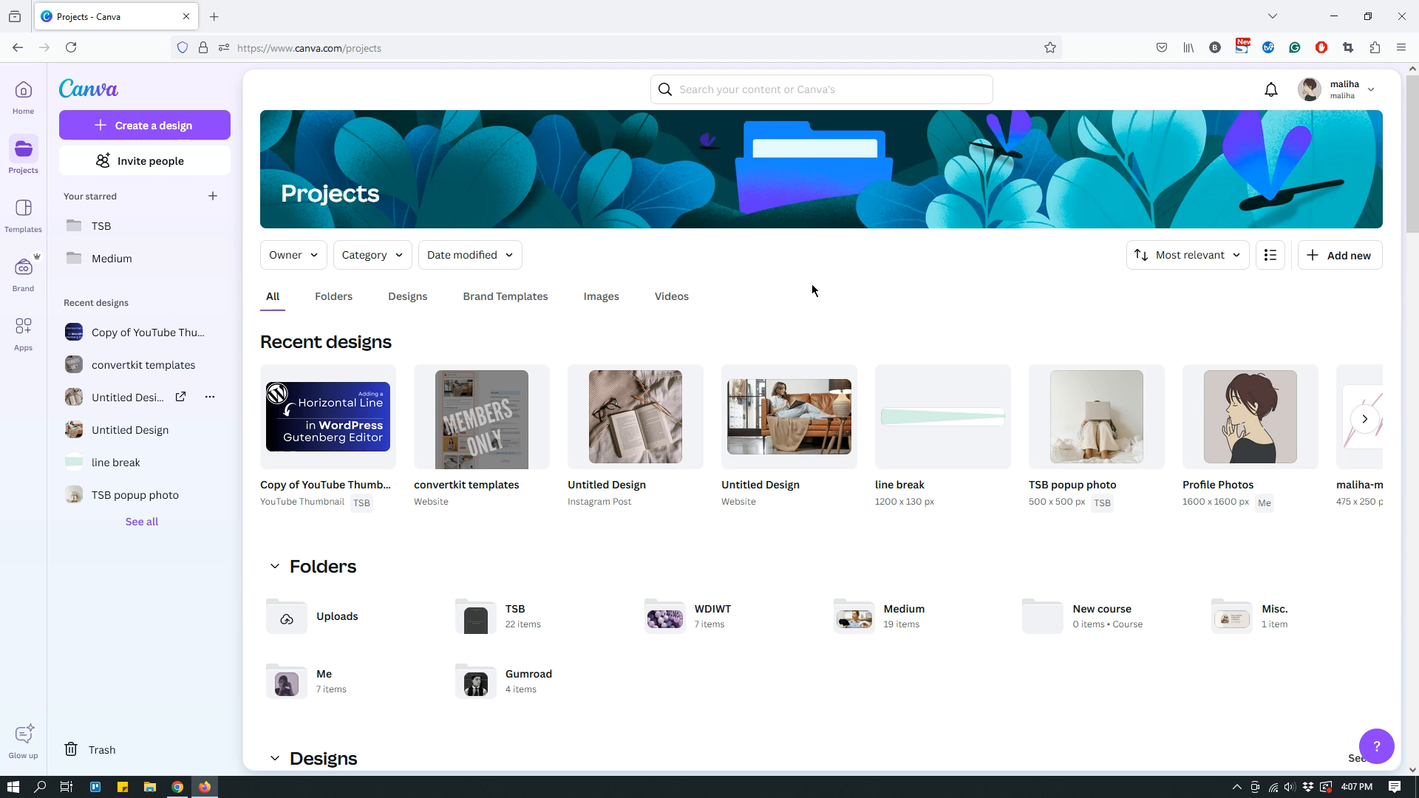
pyautogui.scroll(-3, 698, 481)
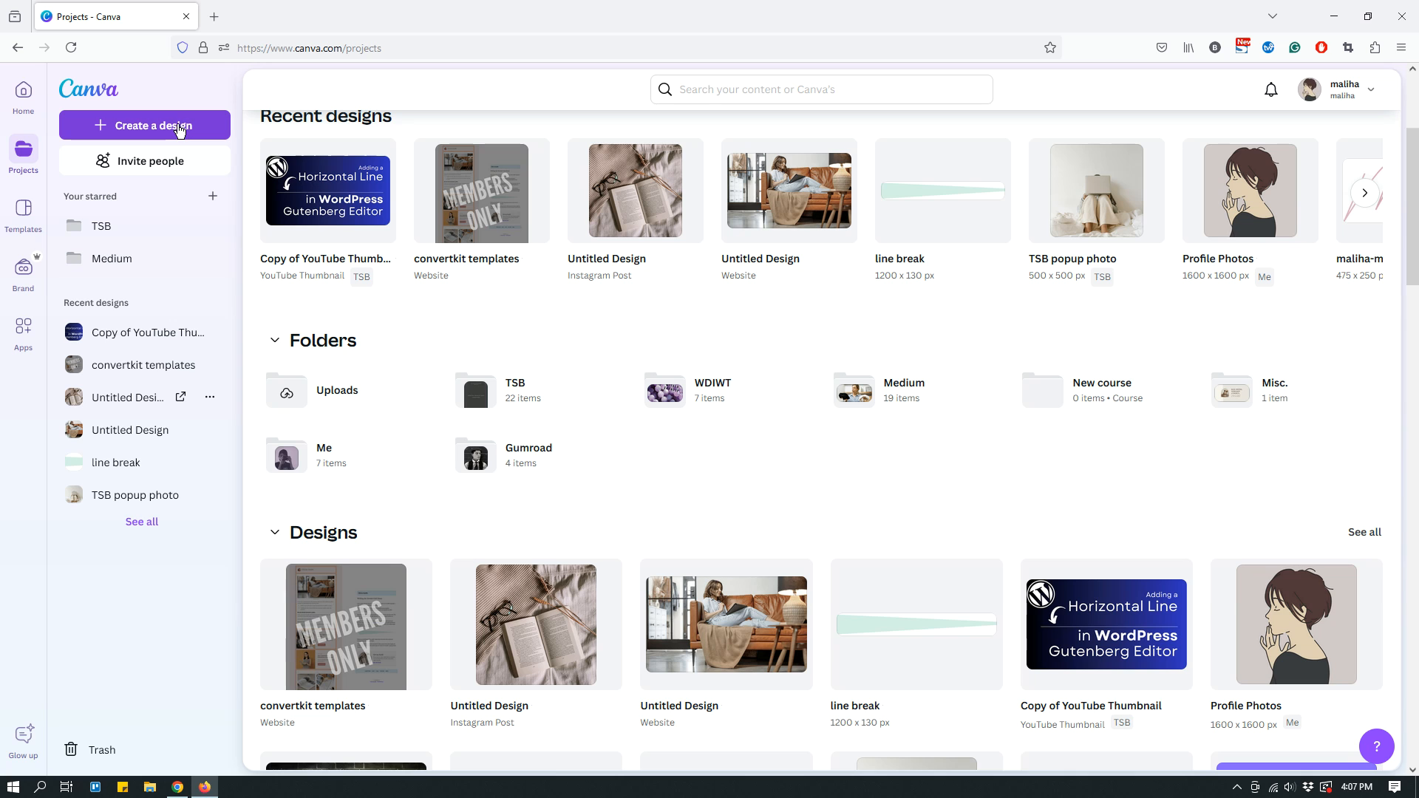
pyautogui.scroll(3, 159, 127)
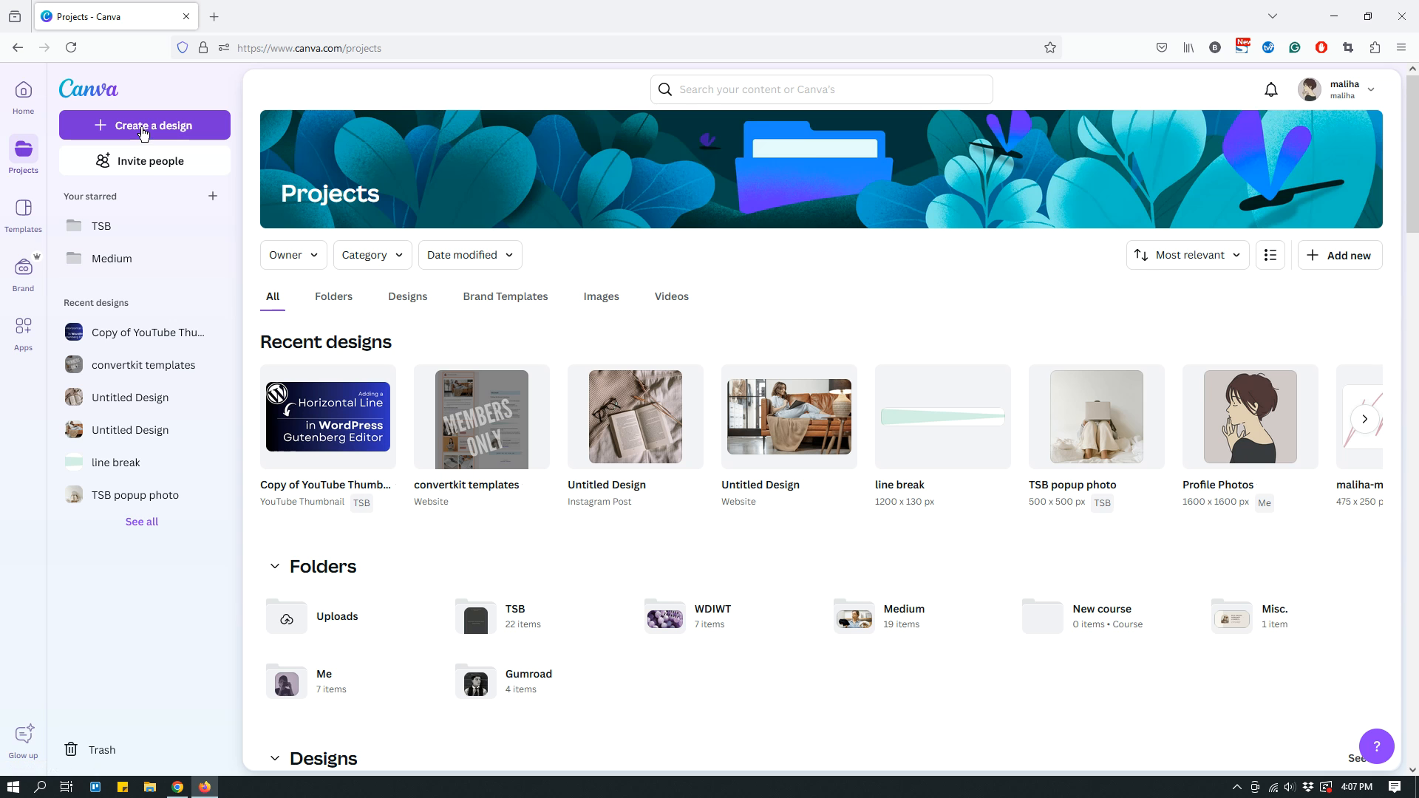
# Step: Start creating a design, search the available design types for "Pinterest", and clear the search
pyautogui.click(130, 128)
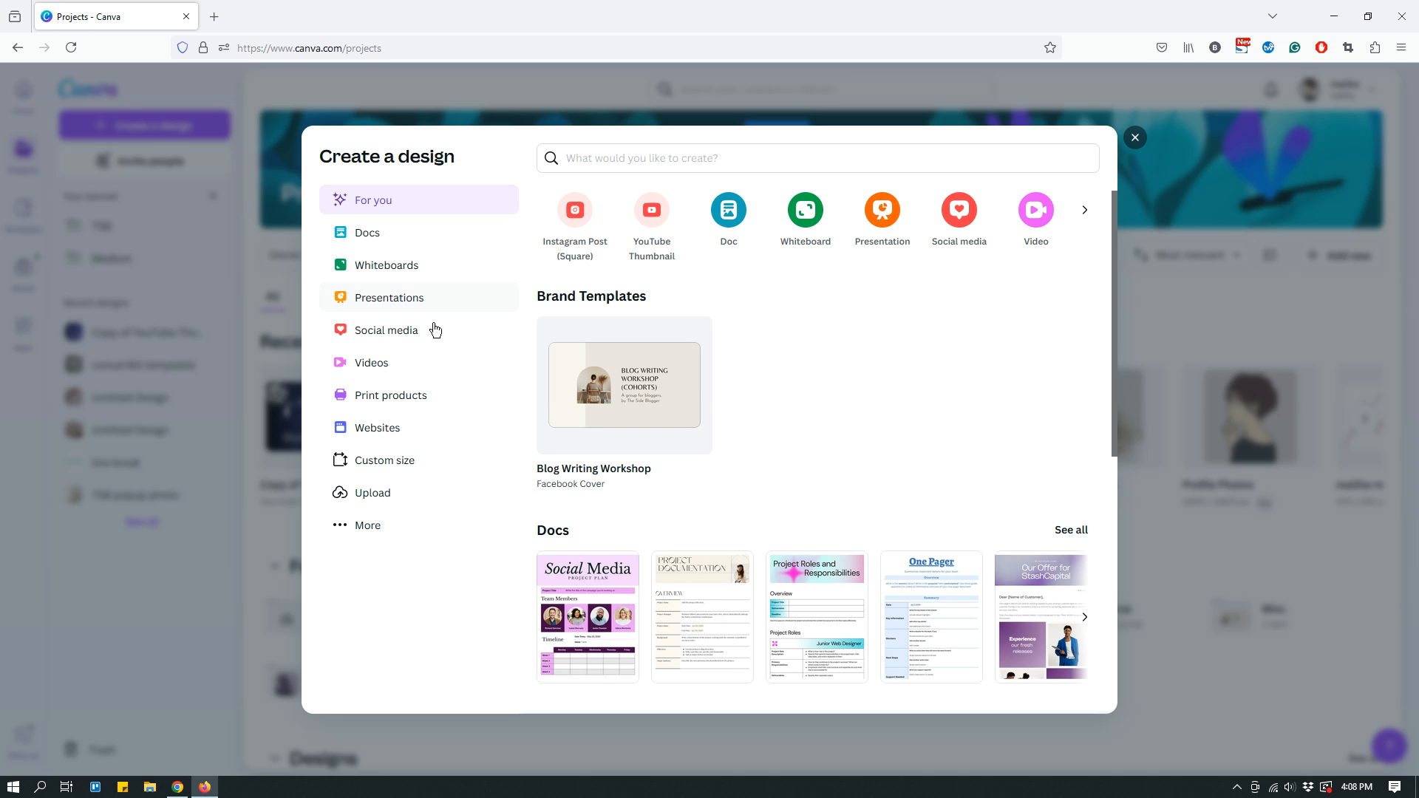
pyautogui.click(626, 156)
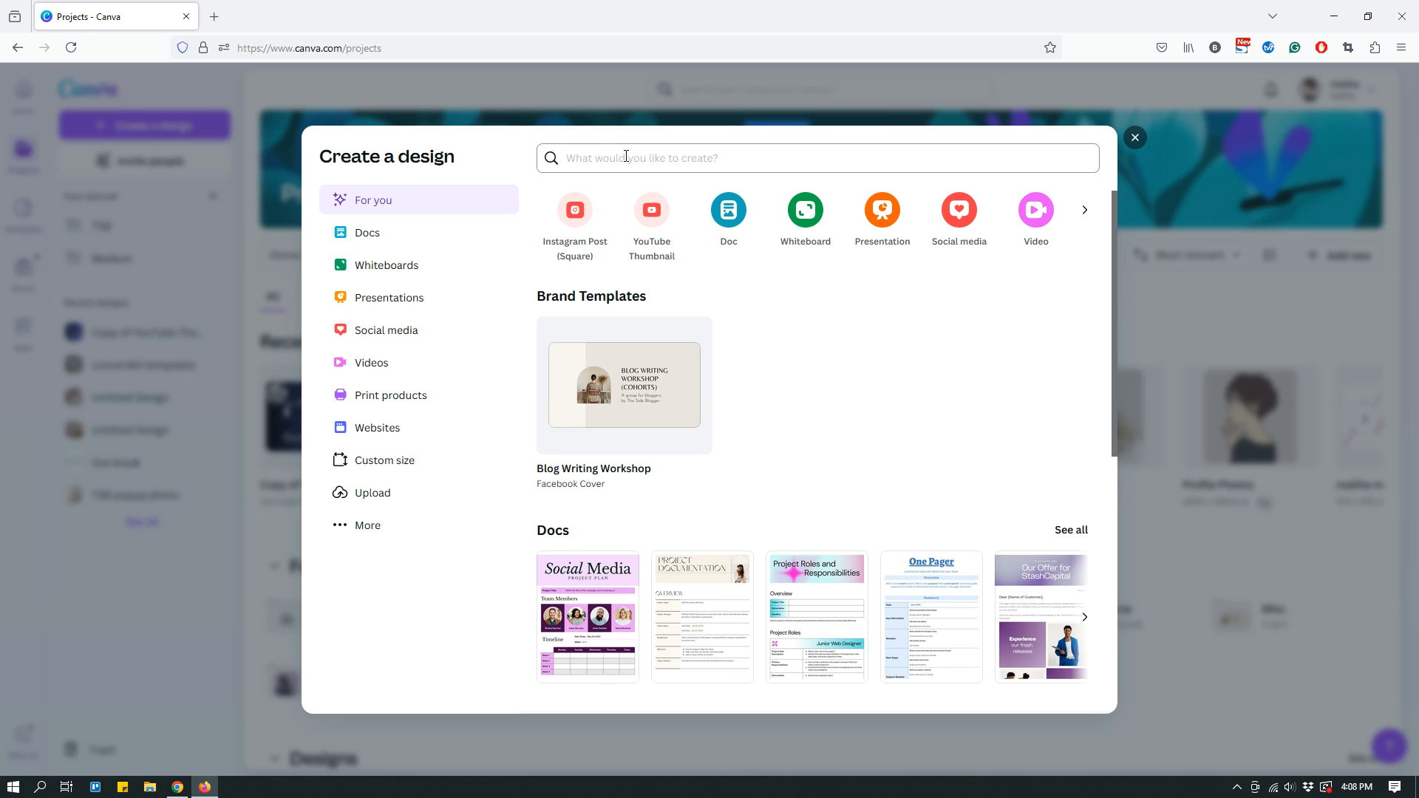
pyautogui.click(602, 159)
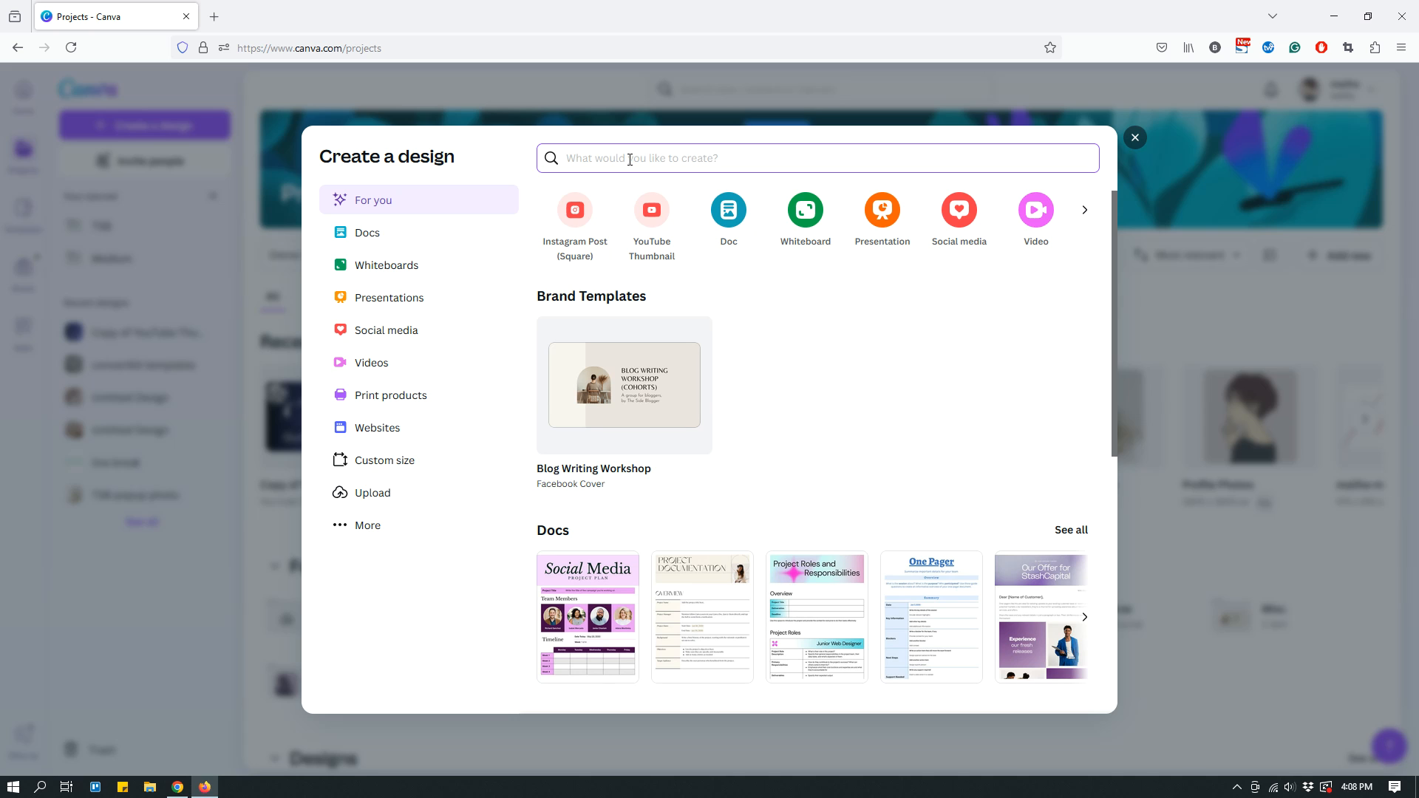
pyautogui.write('Pinterest')
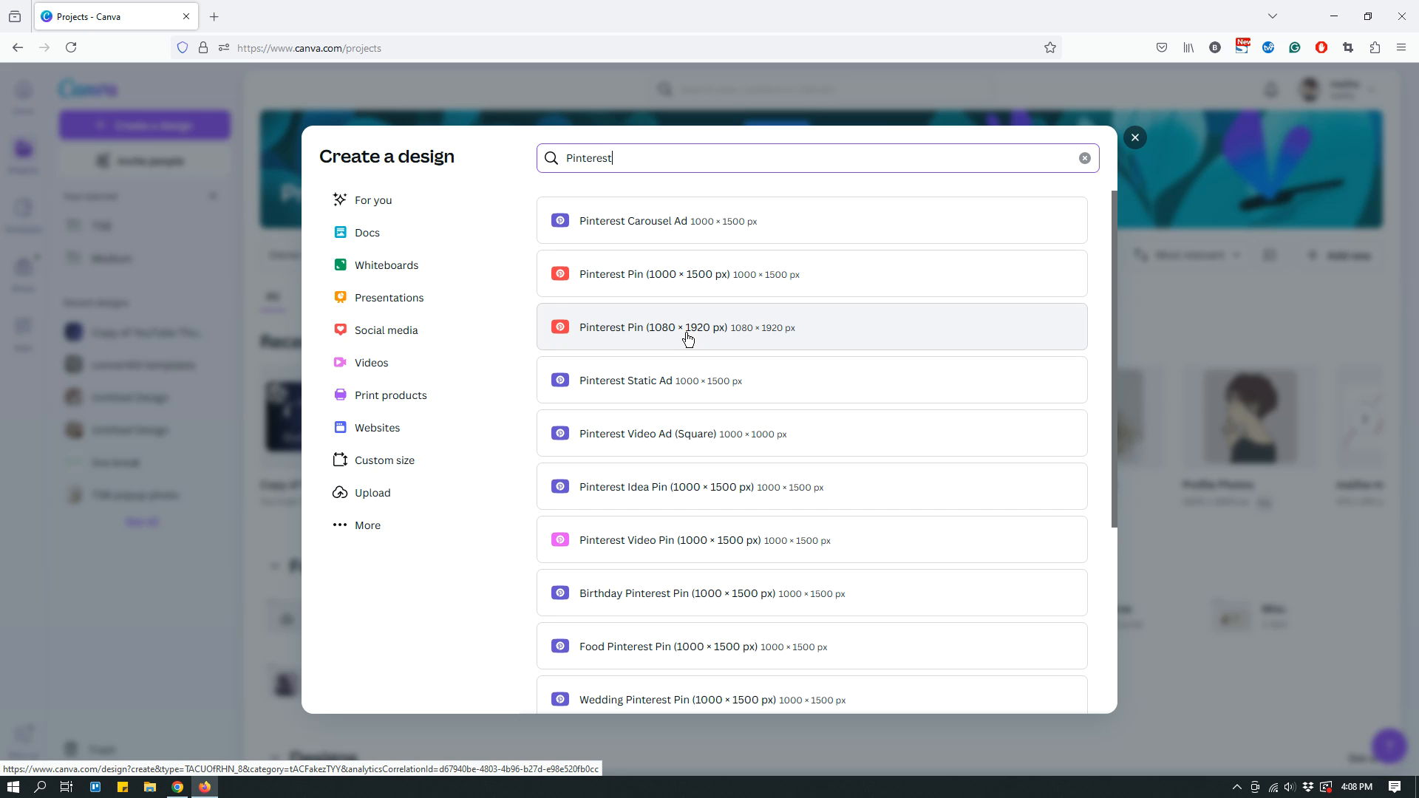
pyautogui.click(1086, 160)
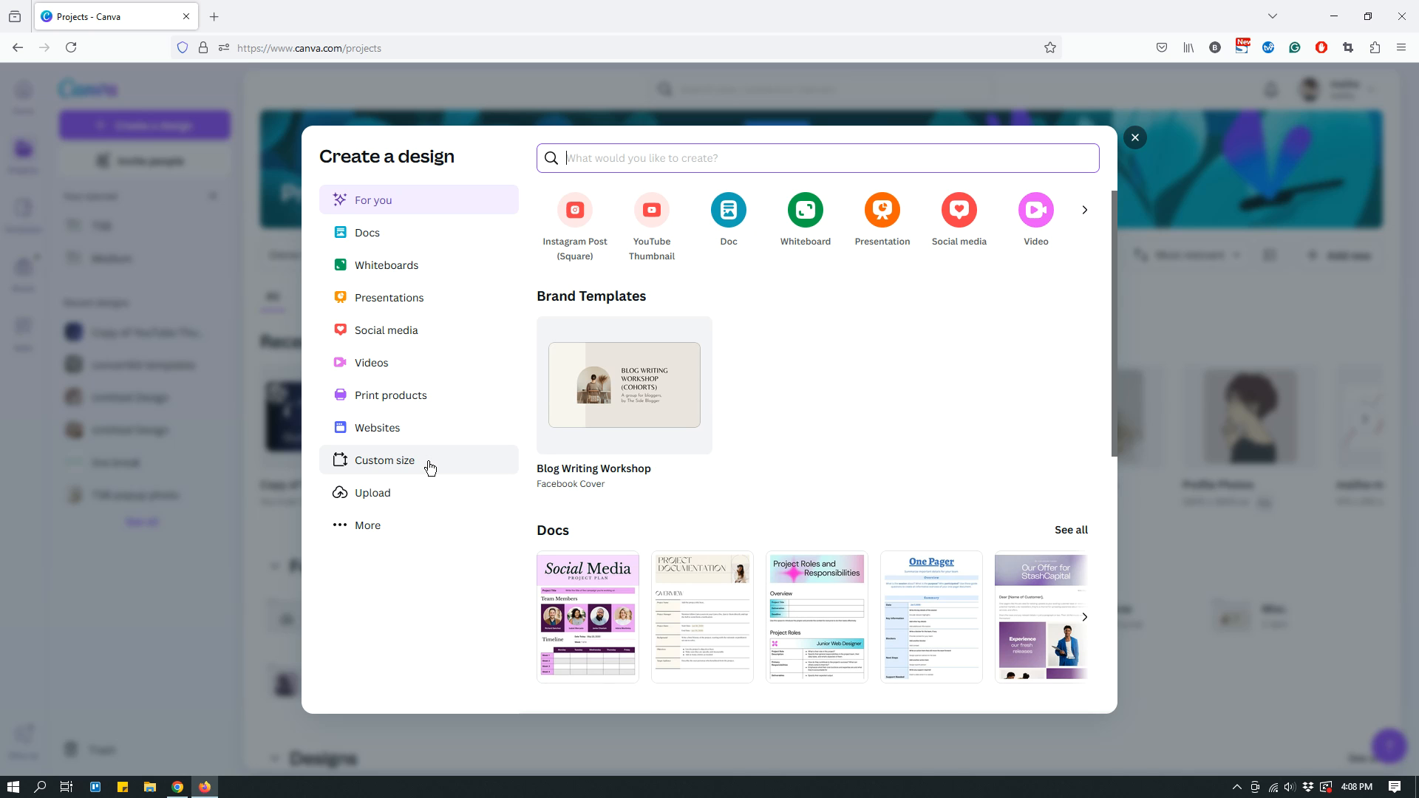
# Step: Examine the custom size settings and the measurement units offered for a new design, leaving the units in px
pyautogui.click(402, 466)
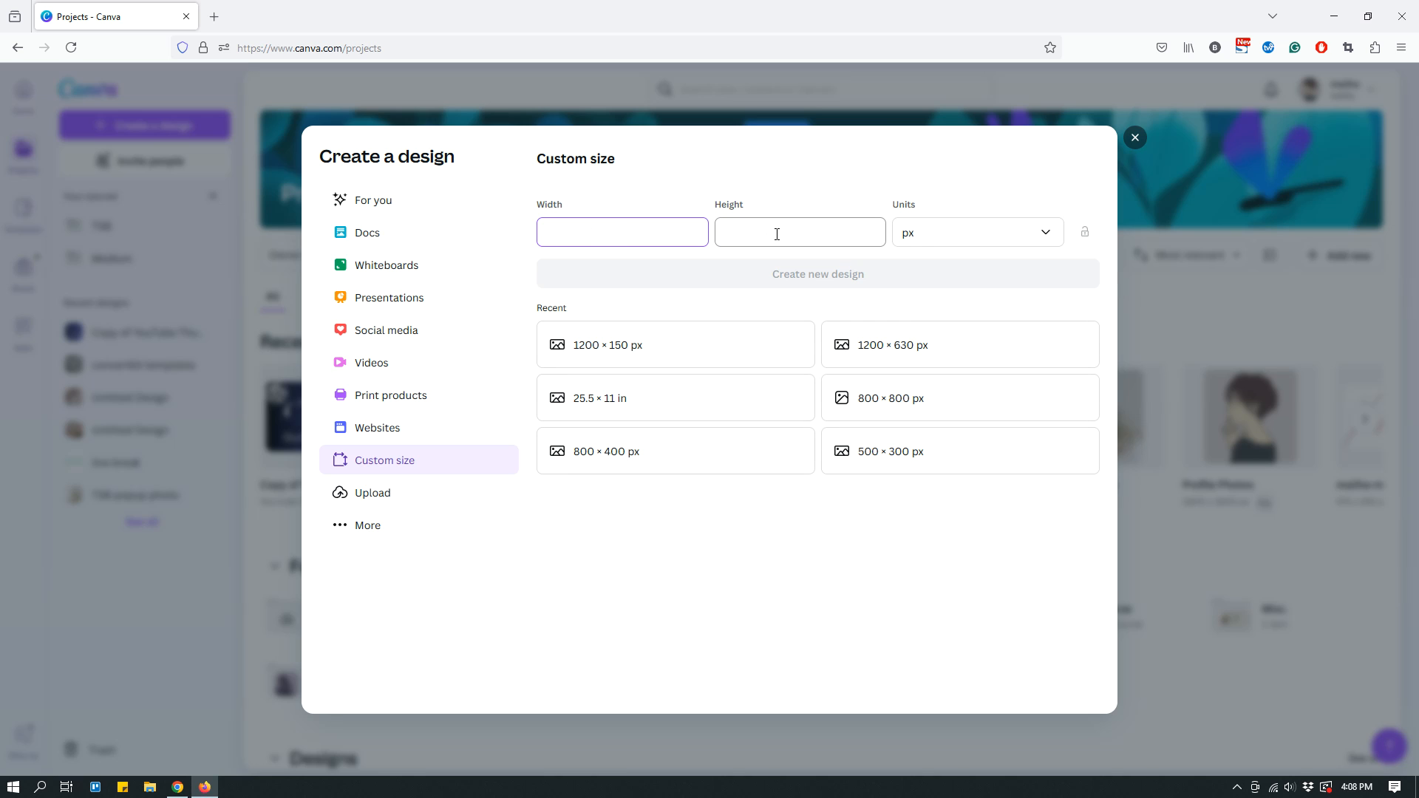
pyautogui.click(1018, 235)
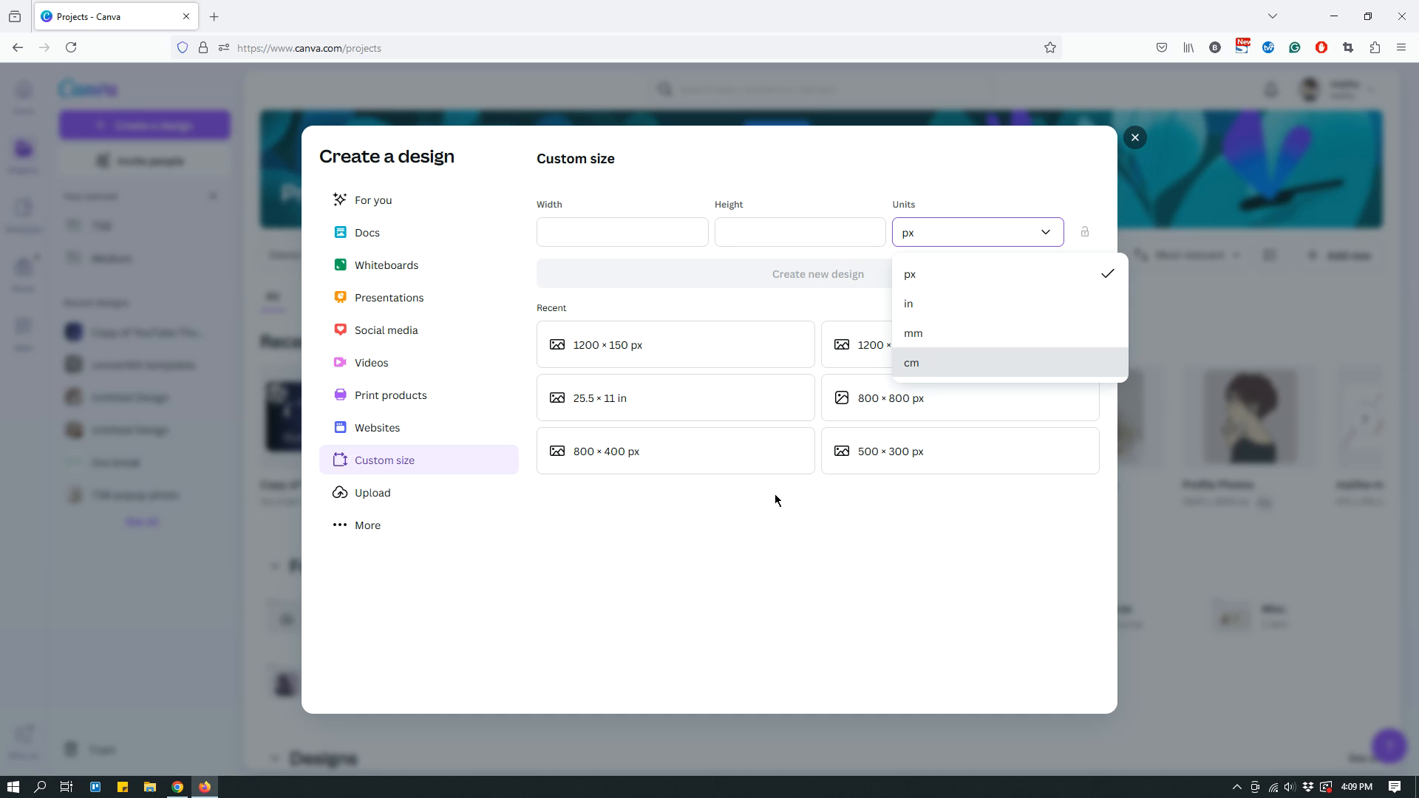
pyautogui.click(762, 562)
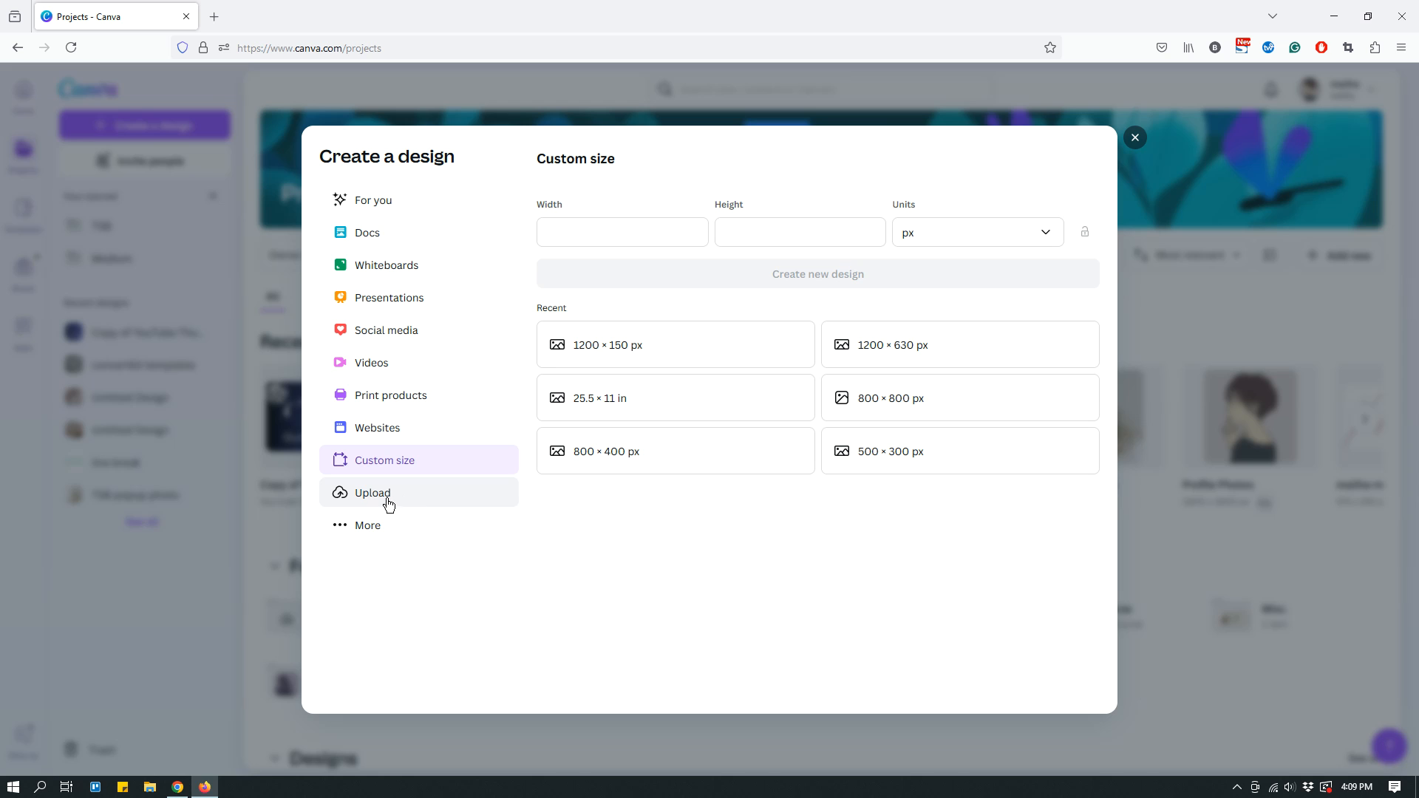
# Step: Check the additional design types and create a blank square Instagram Post from the suggested types
pyautogui.click(351, 531)
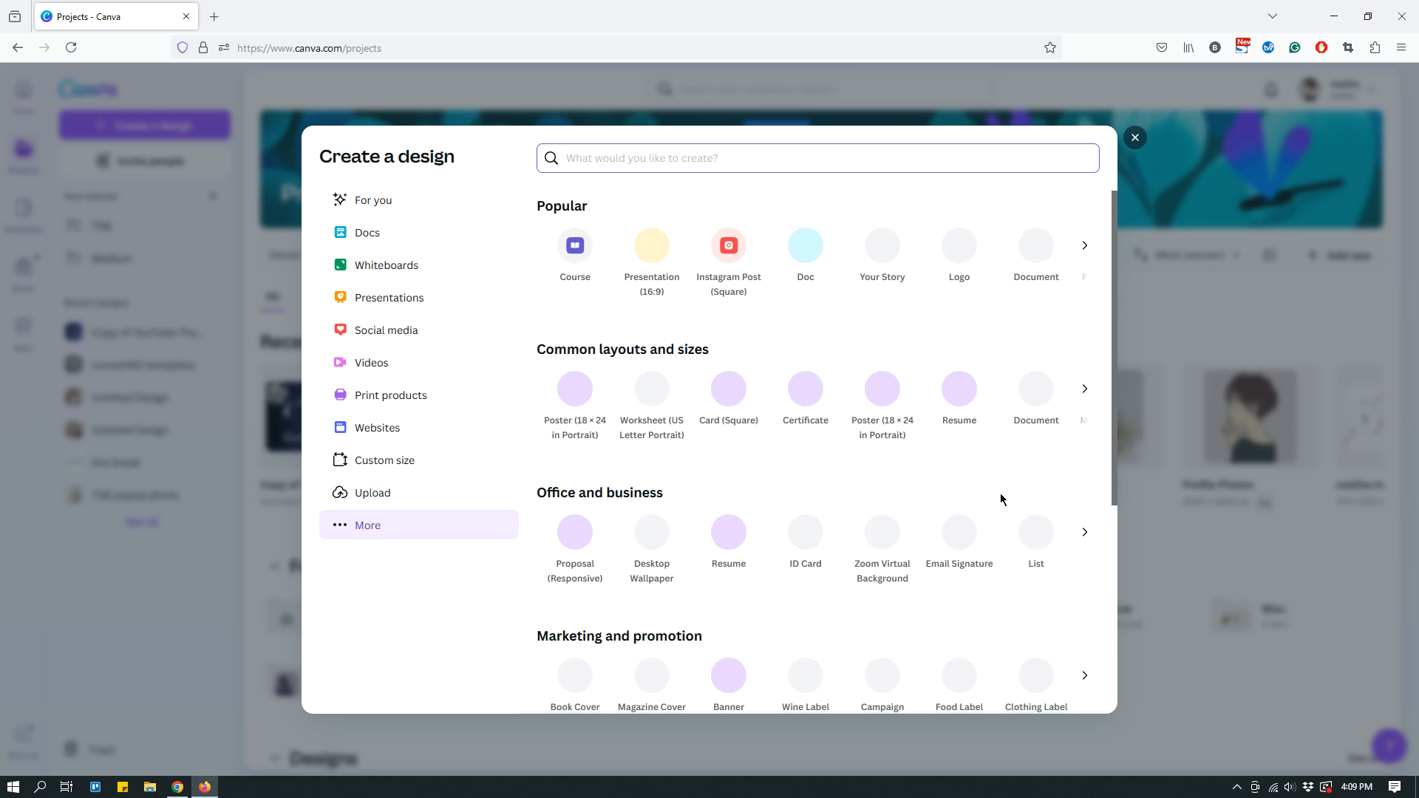
pyautogui.click(372, 204)
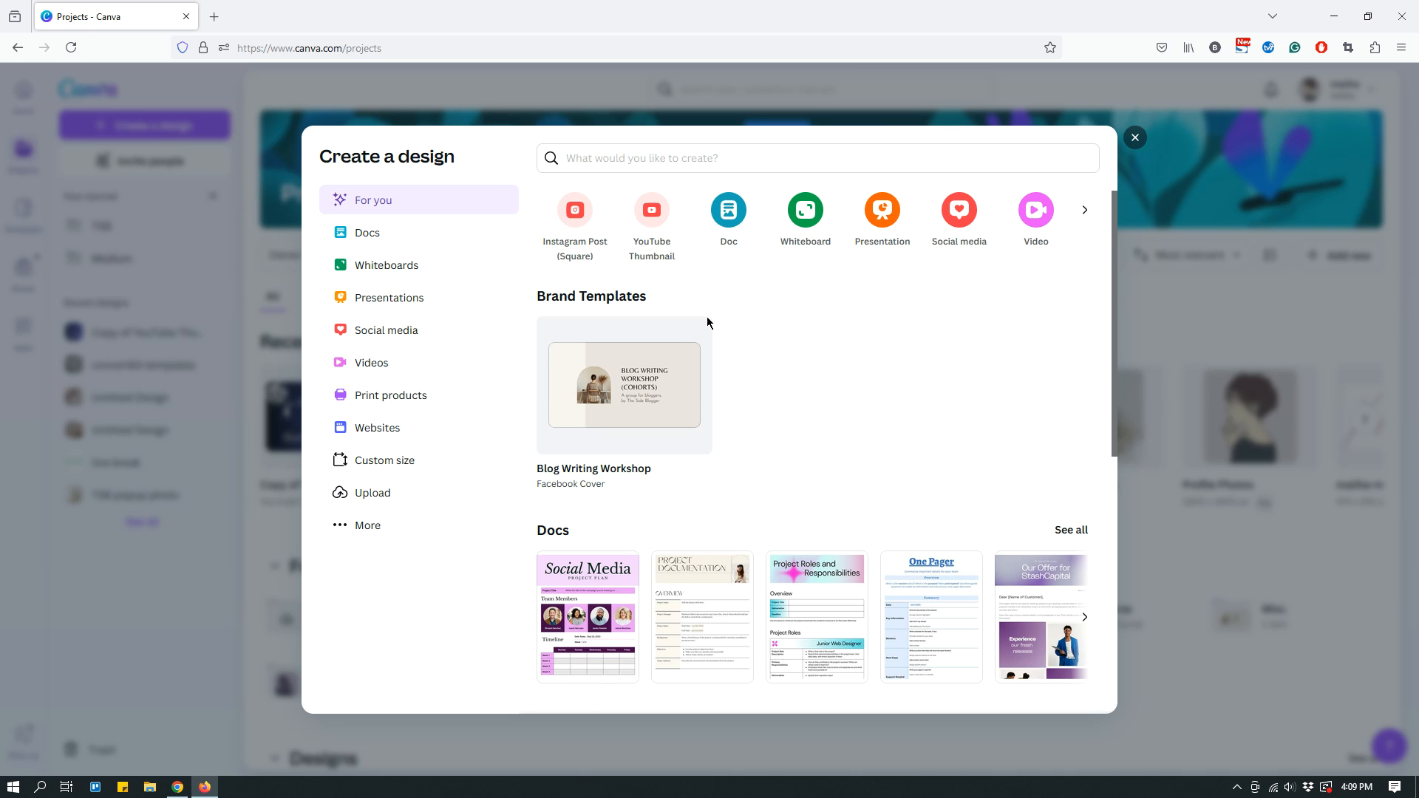
pyautogui.click(576, 215)
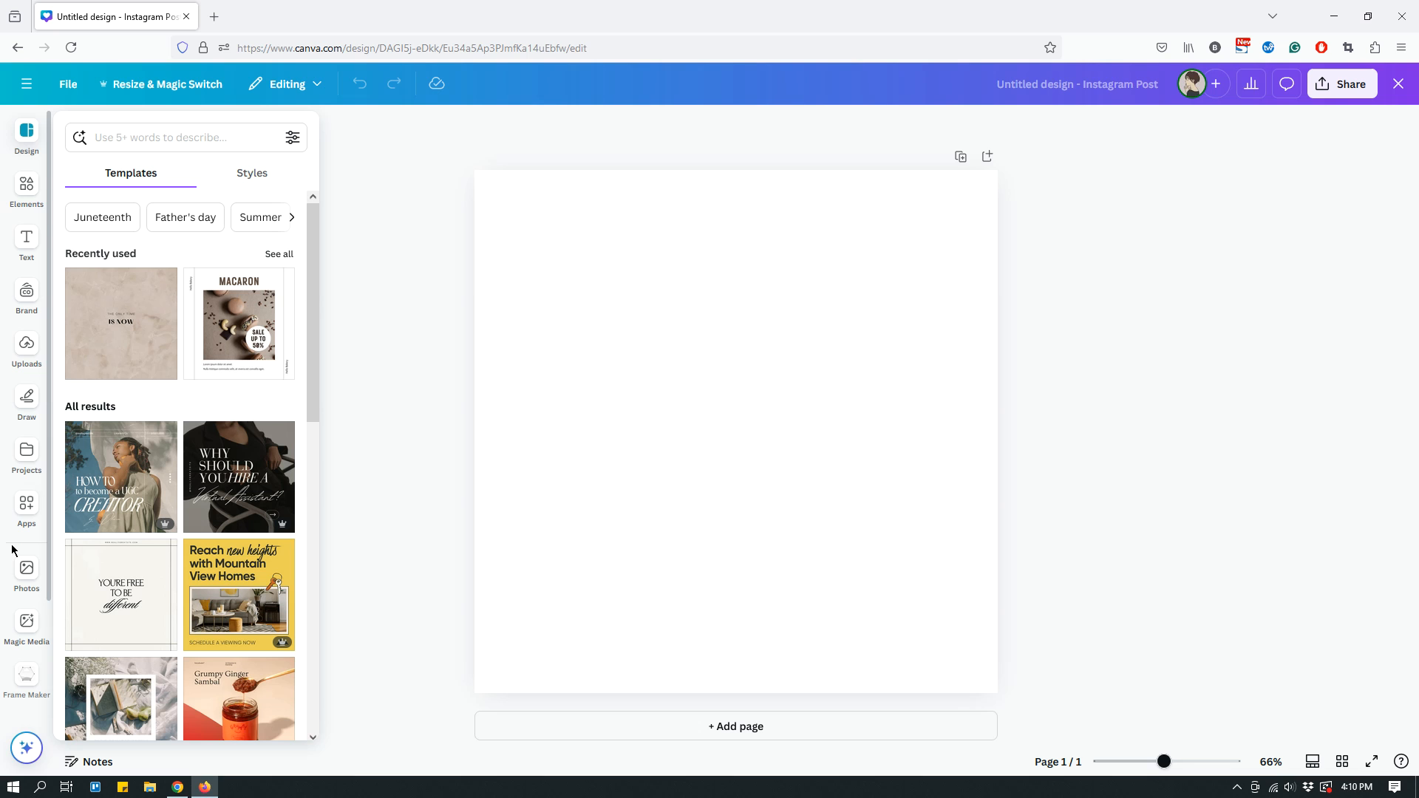
# Step: Examine the element categories available to the design, from shapes and graphics through to mockups and collections
pyautogui.click(26, 188)
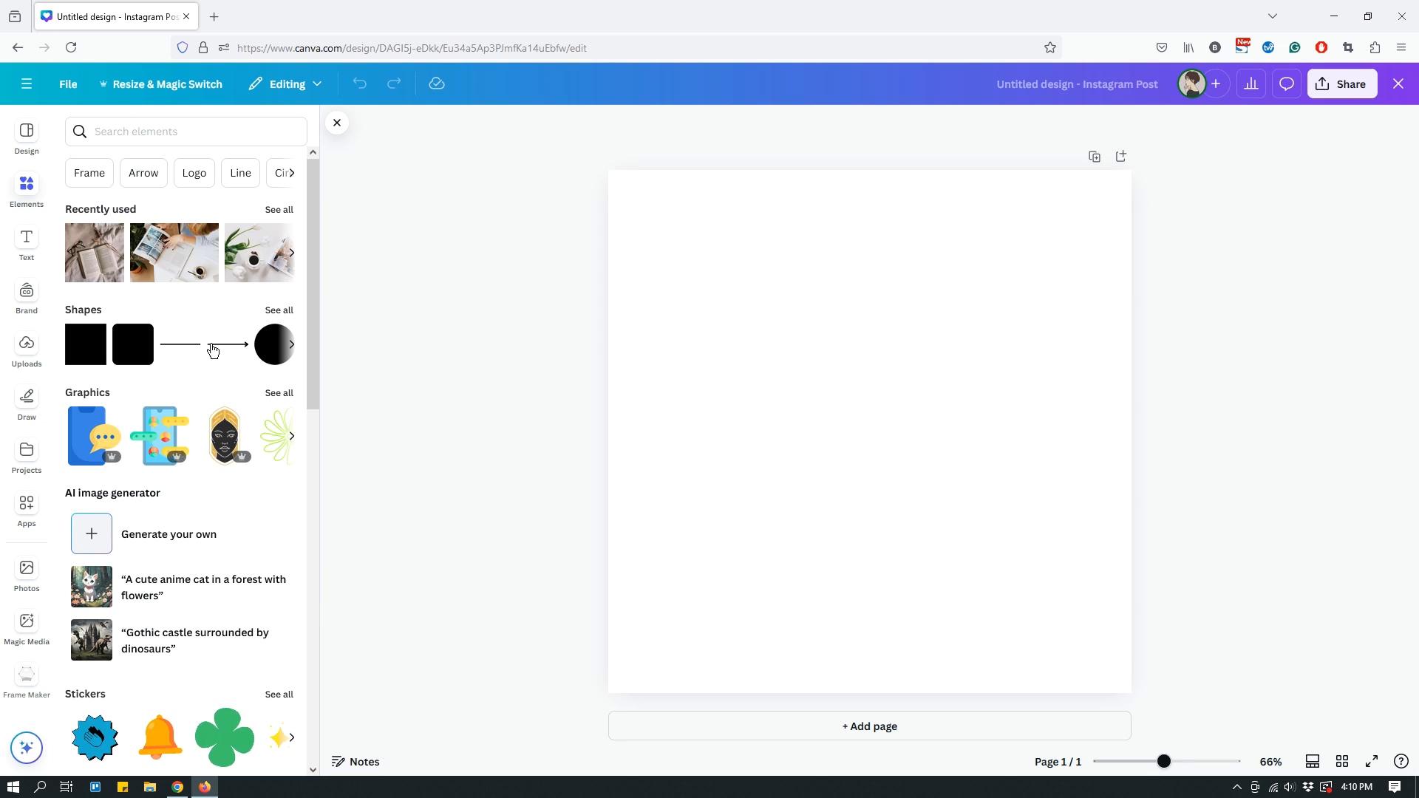
pyautogui.scroll(-6, 212, 351)
pyautogui.scroll(-5, 210, 362)
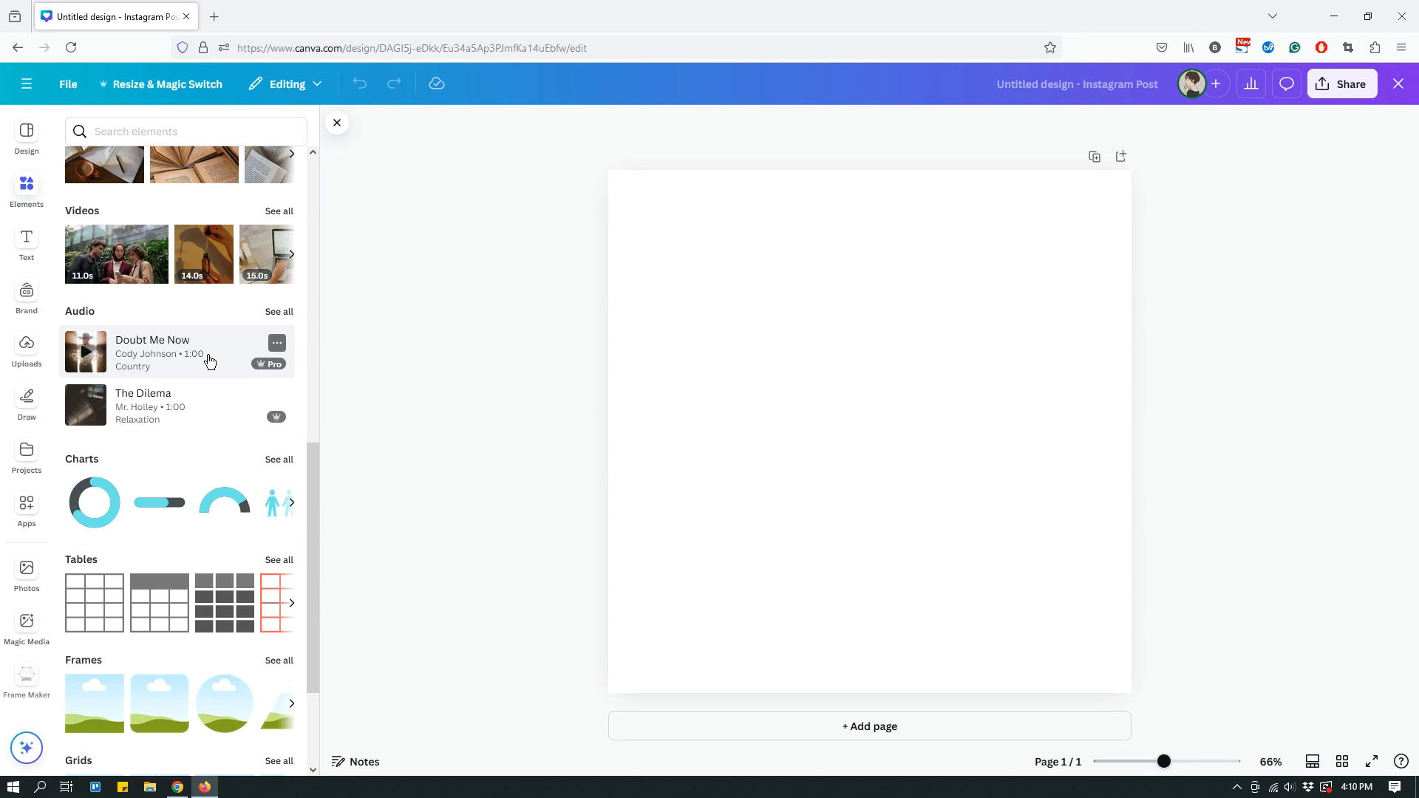
pyautogui.scroll(-2, 190, 400)
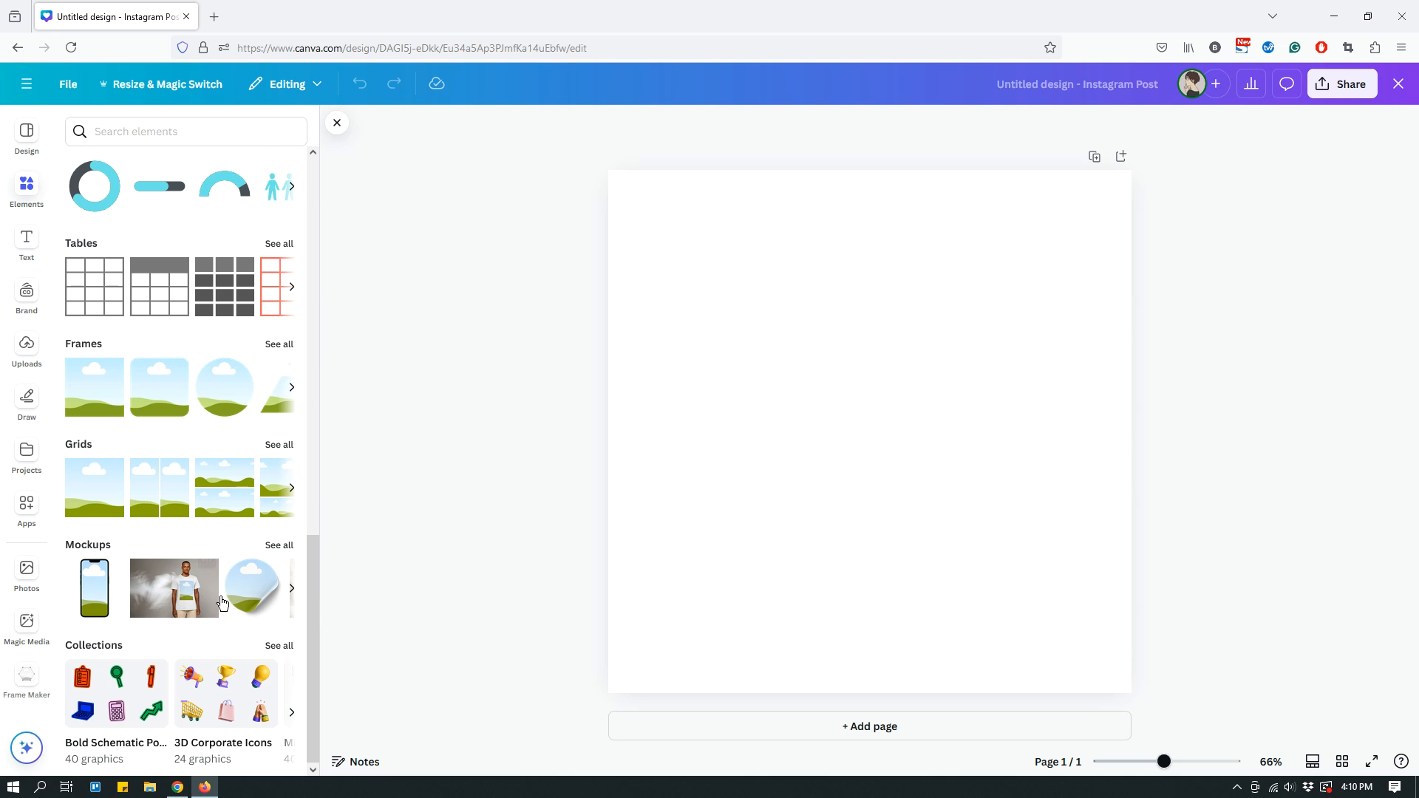
pyautogui.scroll(4, 200, 621)
pyautogui.scroll(10, 198, 619)
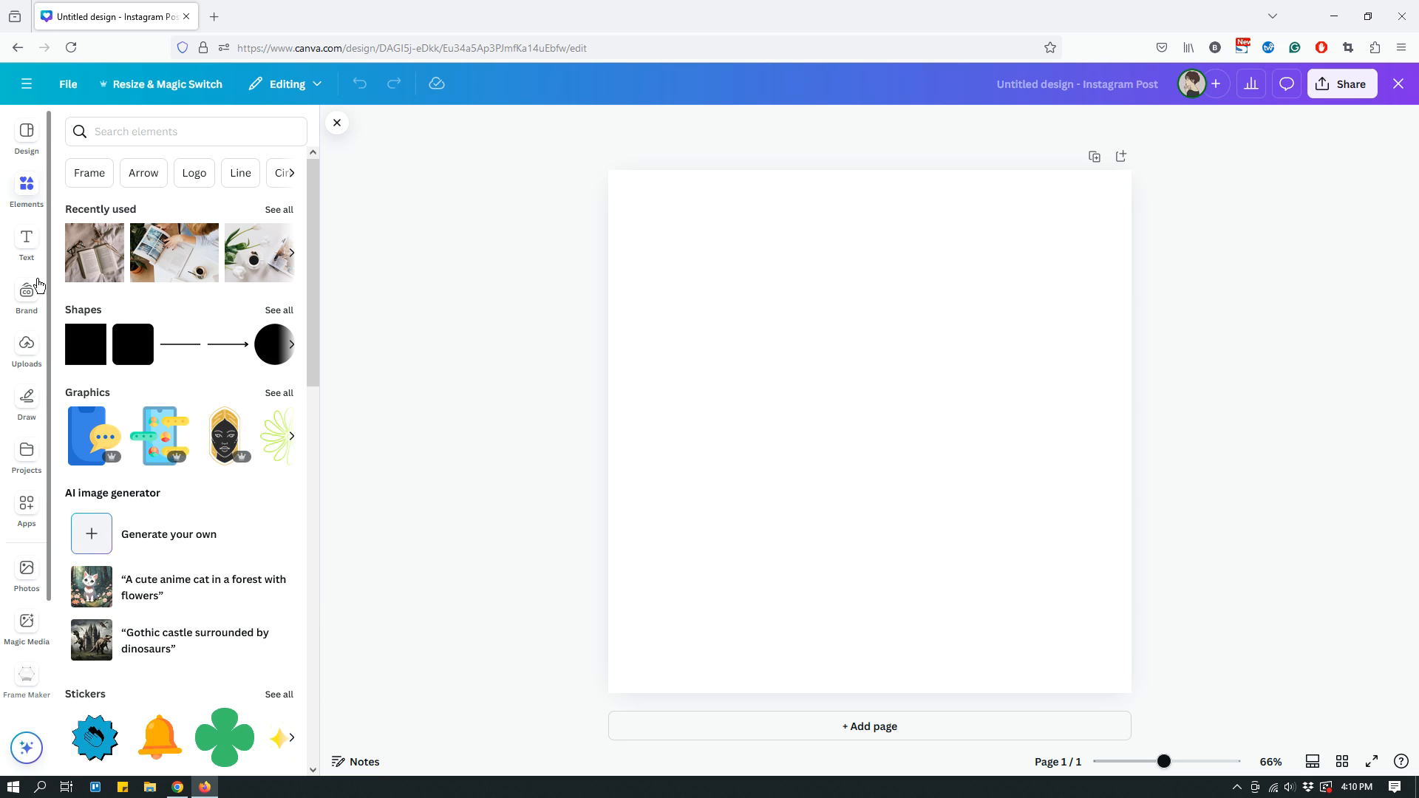
# Step: Review the editor's Text, Brand, Uploads, Draw, Projects and Apps resources in turn
pyautogui.click(27, 244)
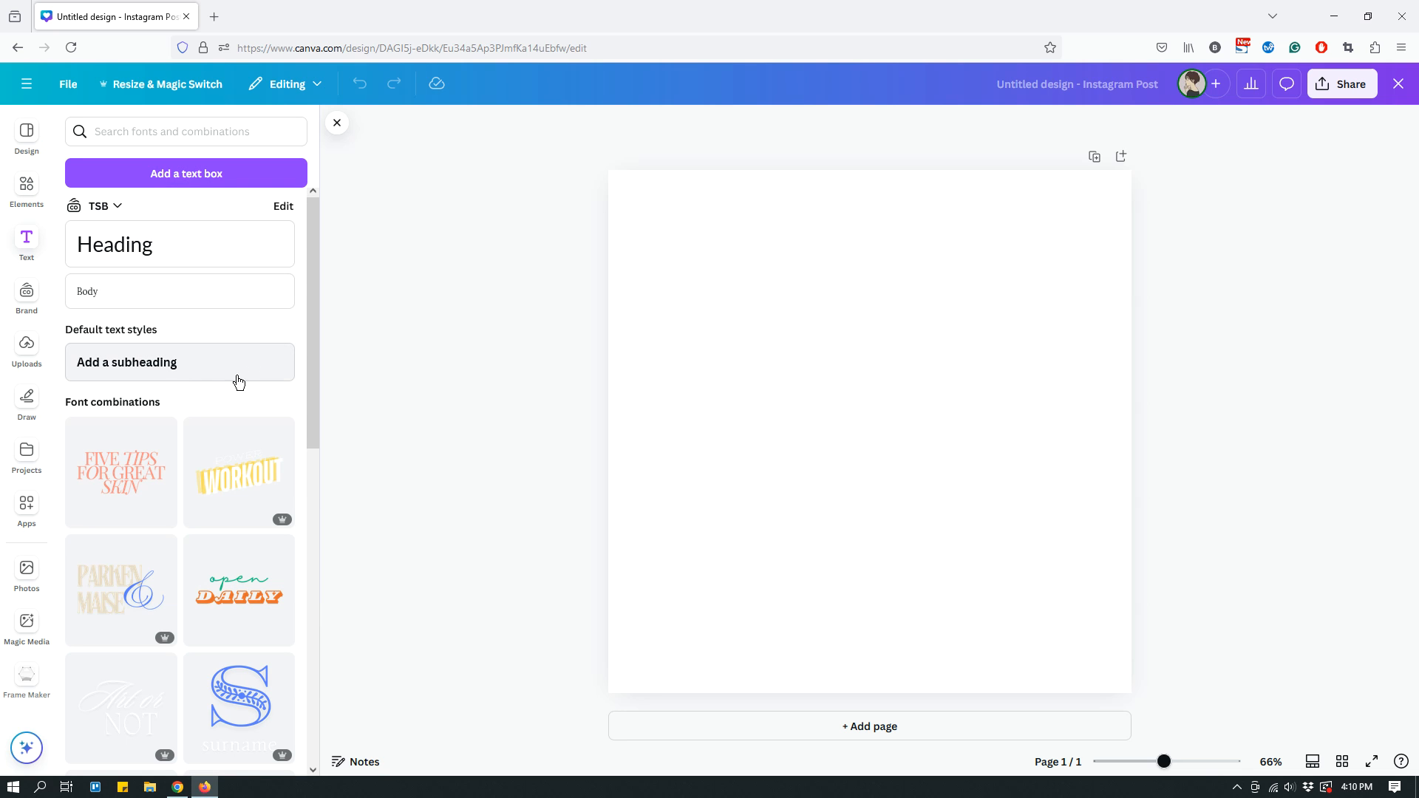
pyautogui.click(18, 304)
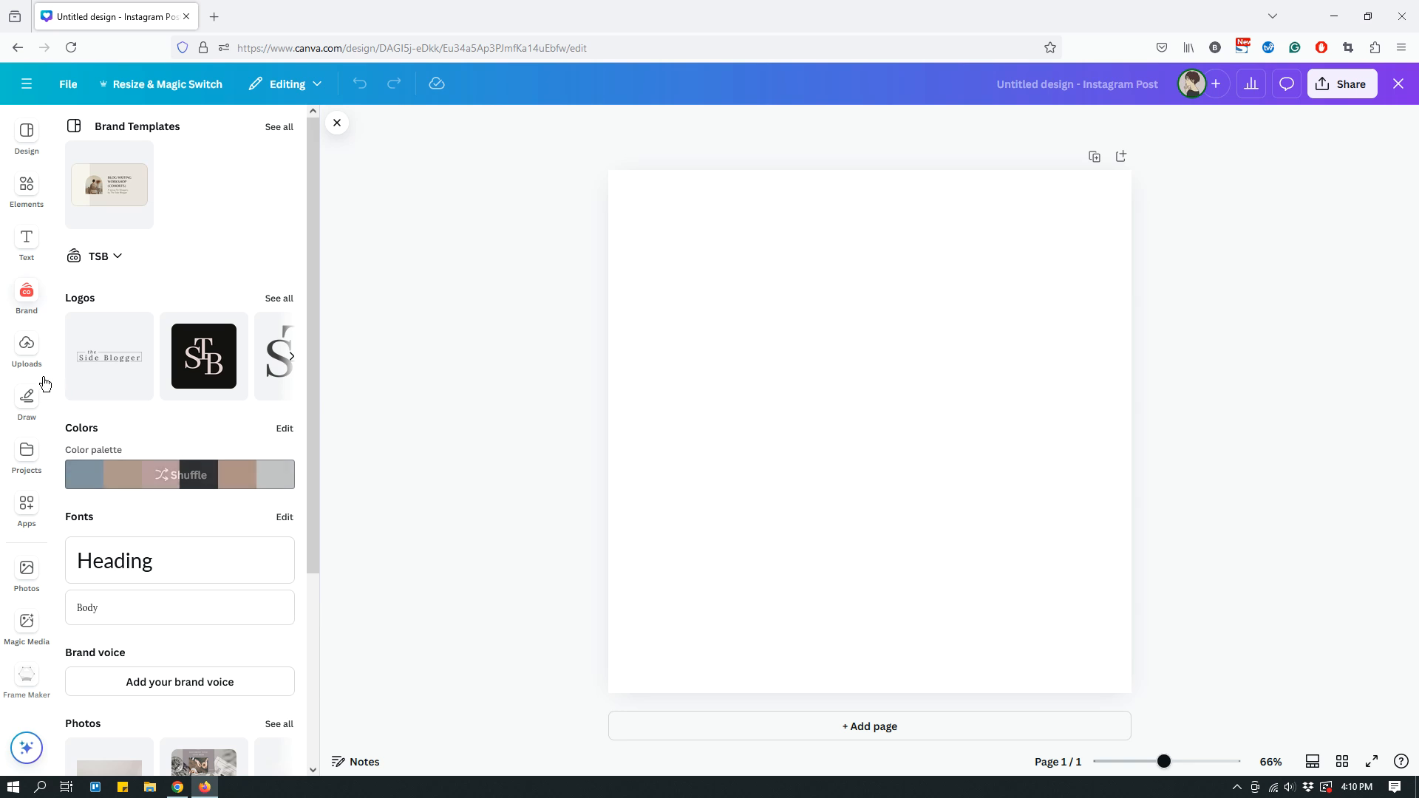
pyautogui.click(26, 349)
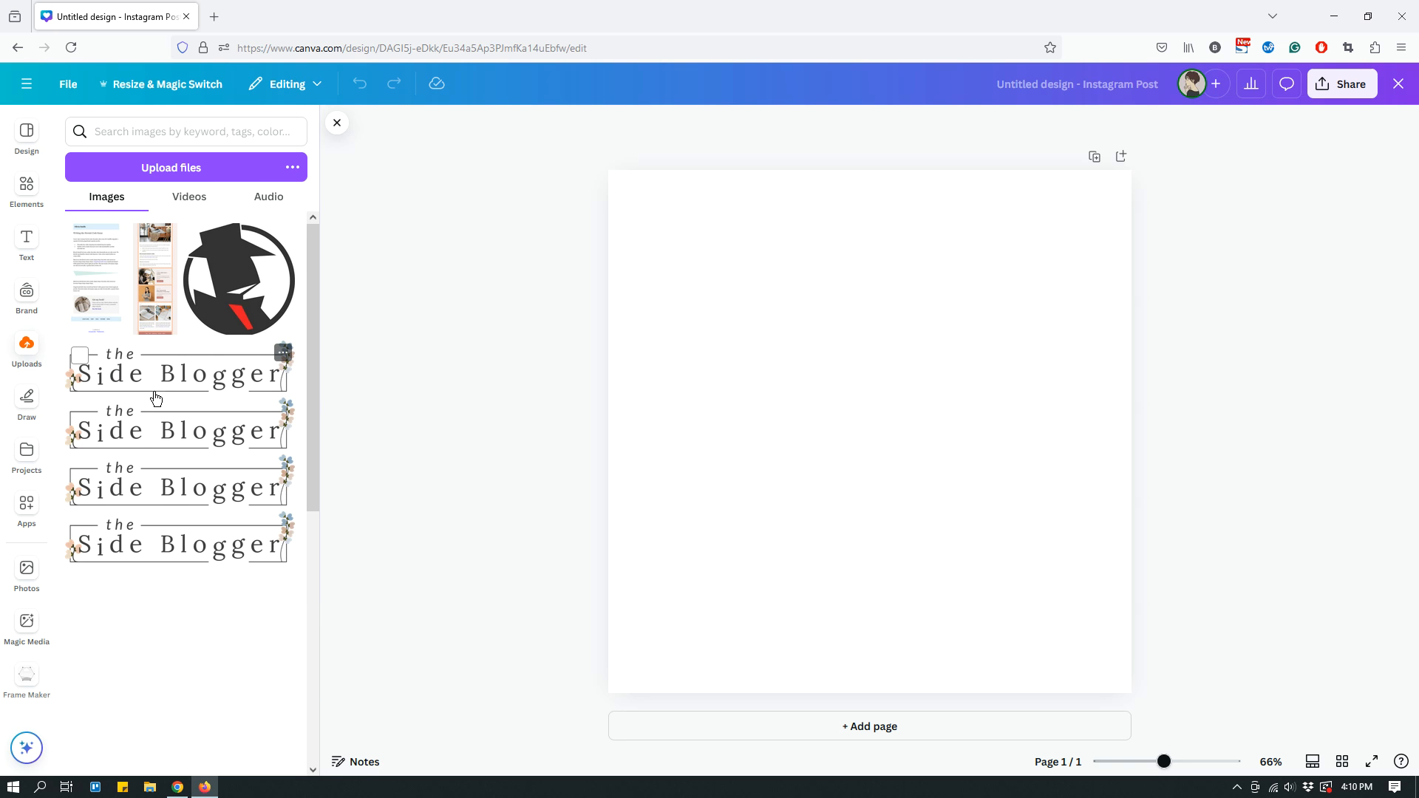
pyautogui.click(31, 412)
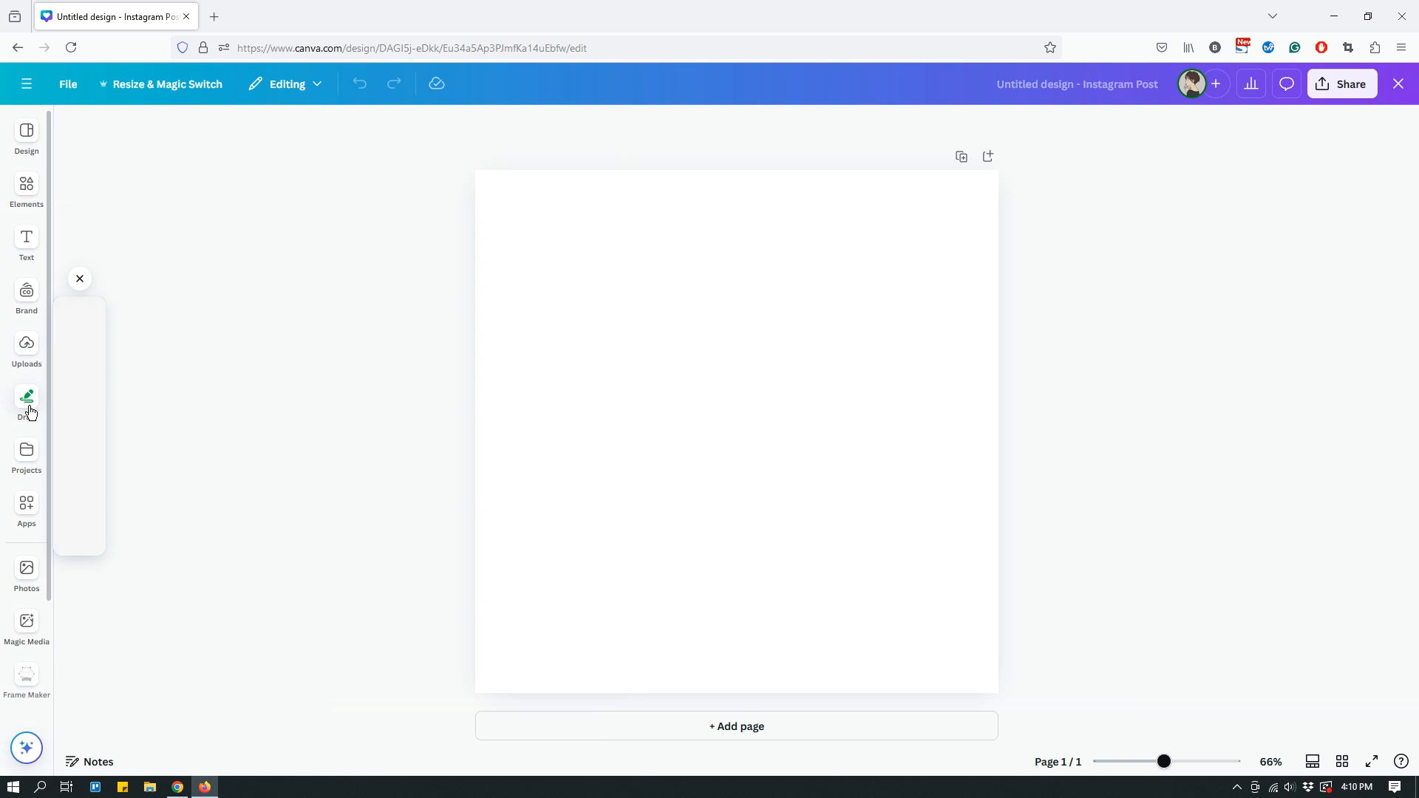
pyautogui.click(26, 452)
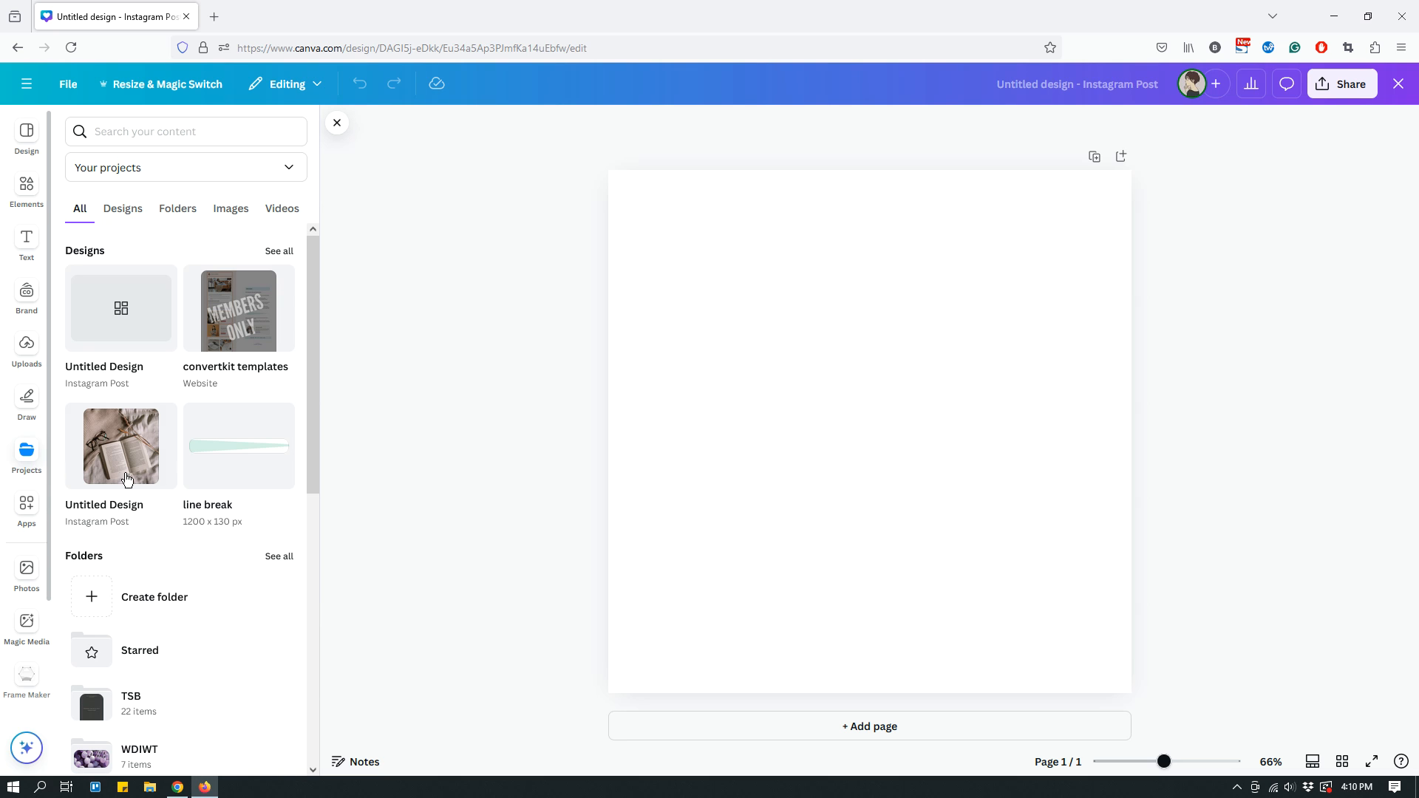
pyautogui.moveTo(285, 492)
pyautogui.click(27, 507)
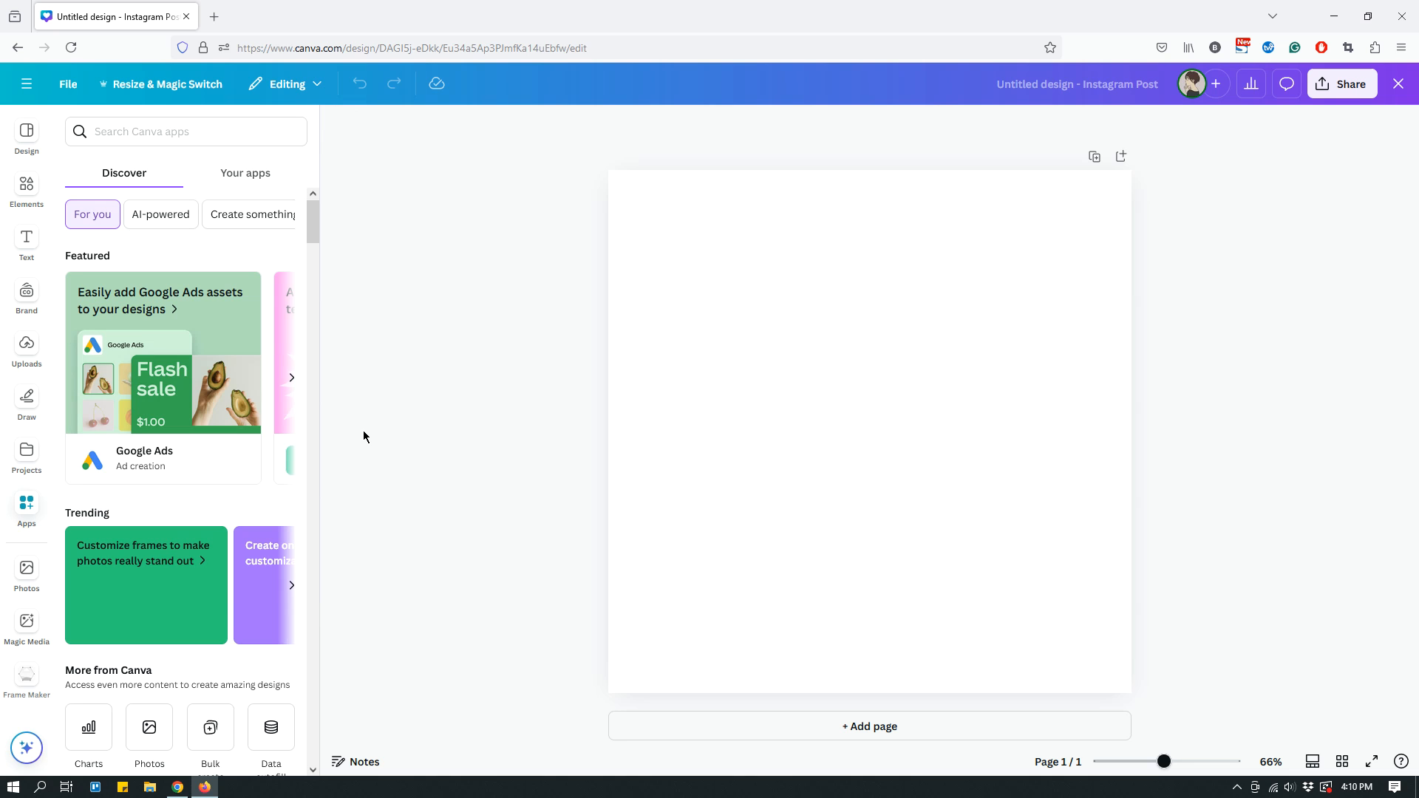
# Step: Look through the account's existing designs, folders and images available to insert from Projects
pyautogui.click(28, 459)
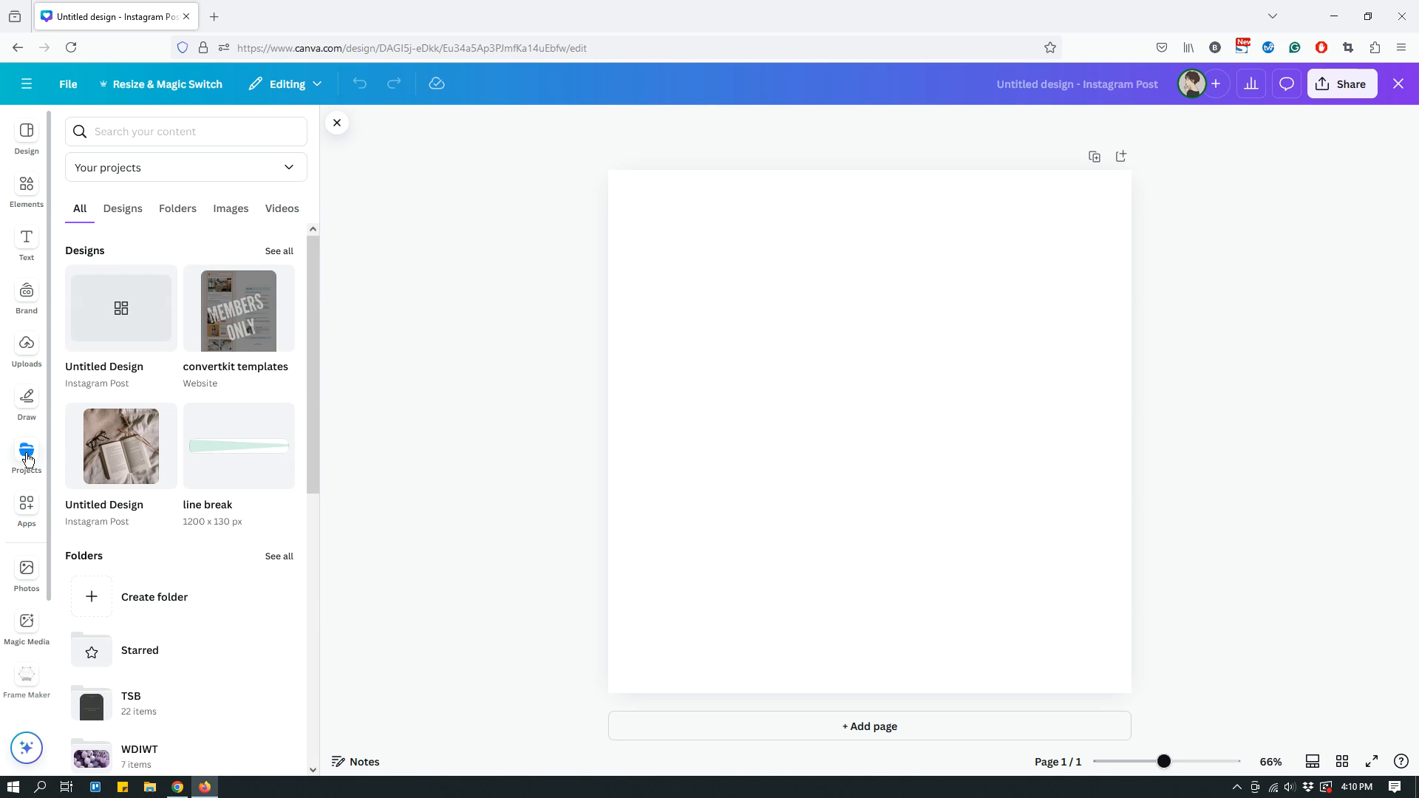
pyautogui.scroll(-5, 246, 583)
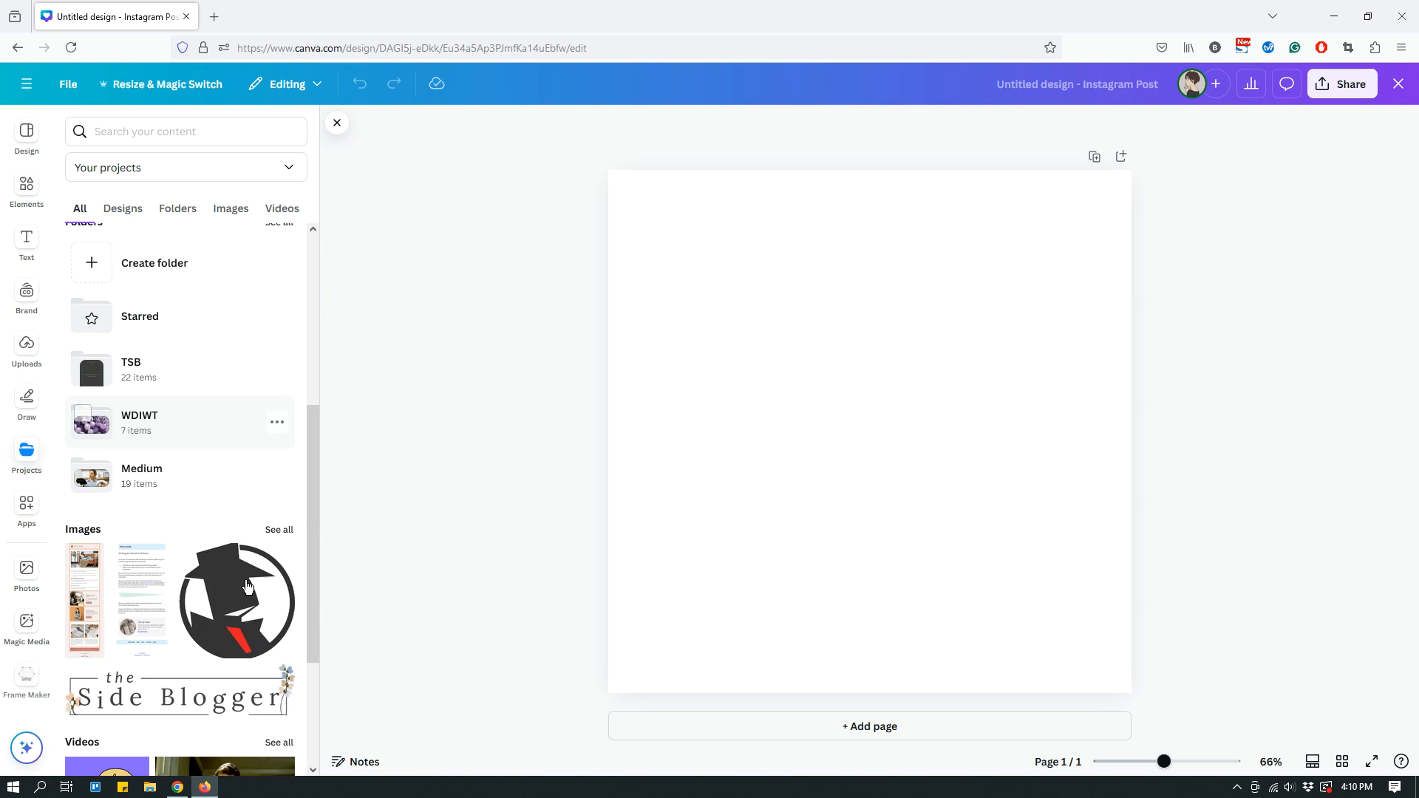
pyautogui.scroll(5, 244, 584)
pyautogui.scroll(-2, 244, 584)
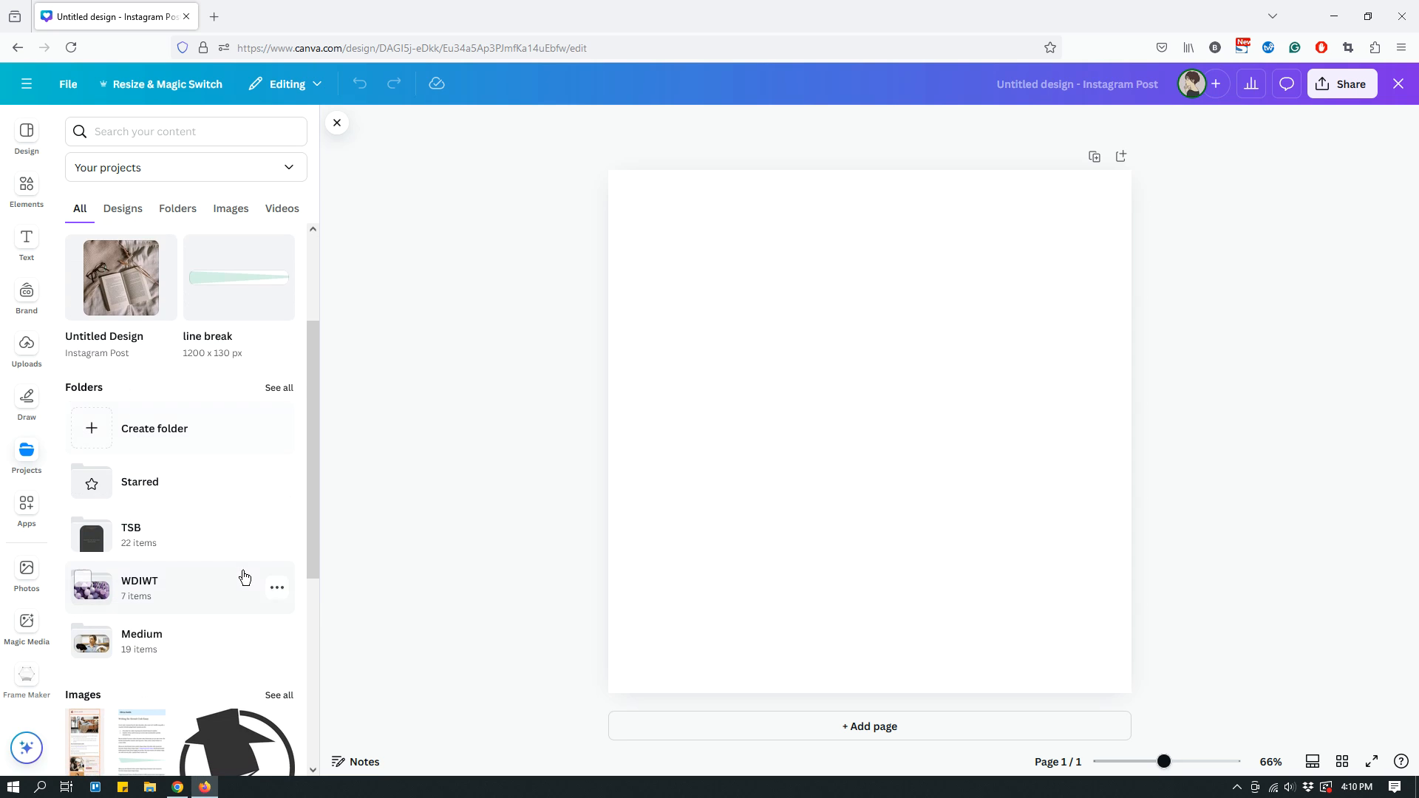
pyautogui.scroll(2, 244, 578)
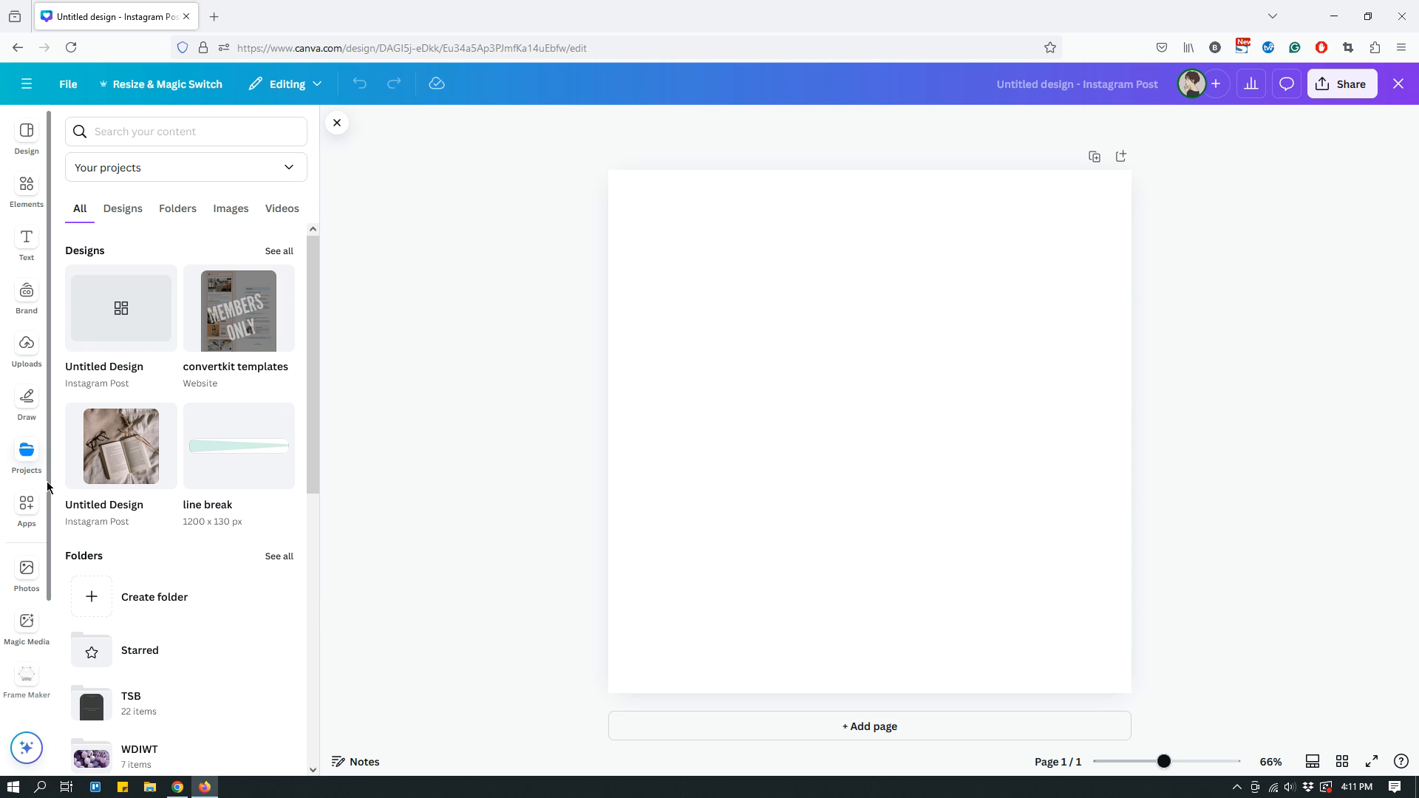
# Step: Select and deselect the blank page to examine its contextual options, and collapse the project listing
pyautogui.click(756, 341)
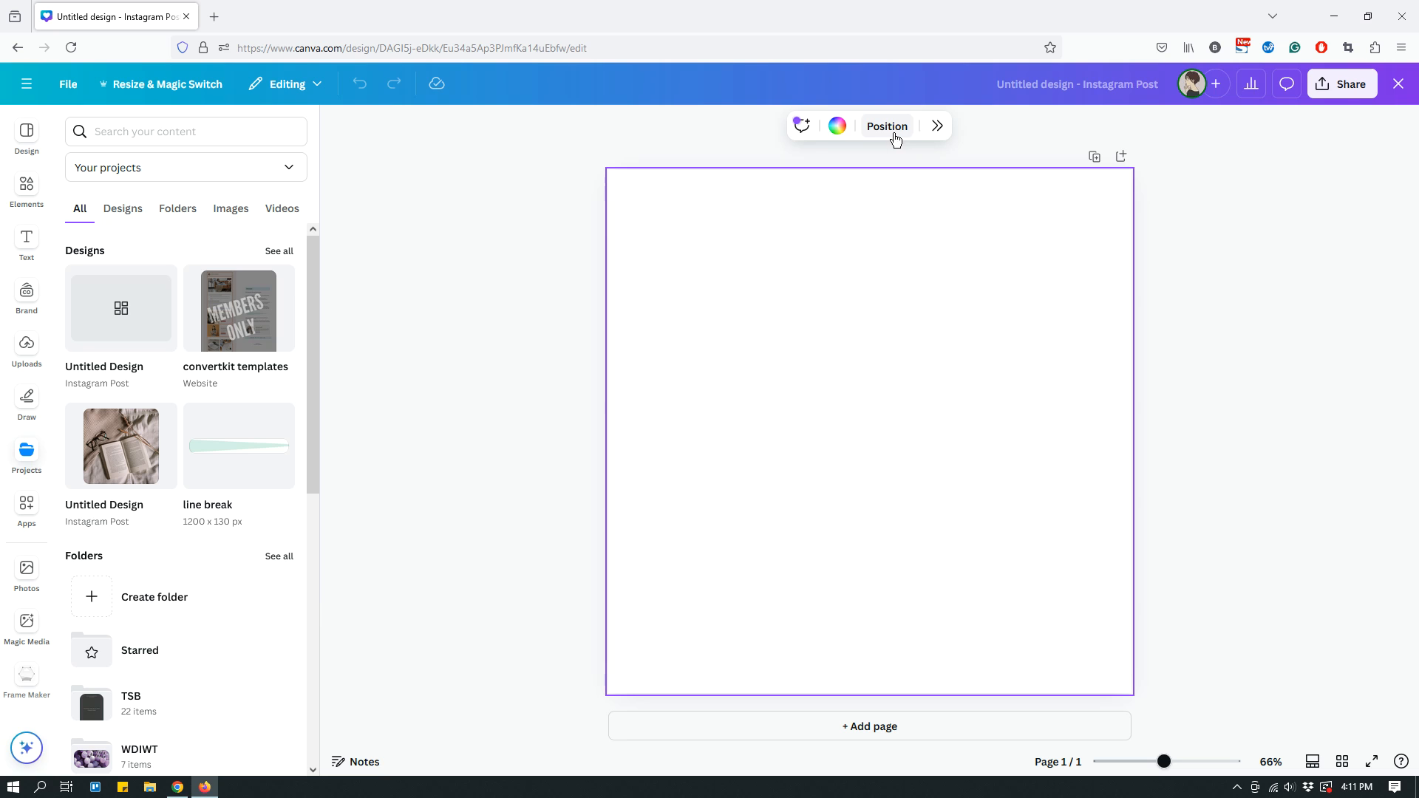
pyautogui.moveTo(353, 124)
pyautogui.click(444, 133)
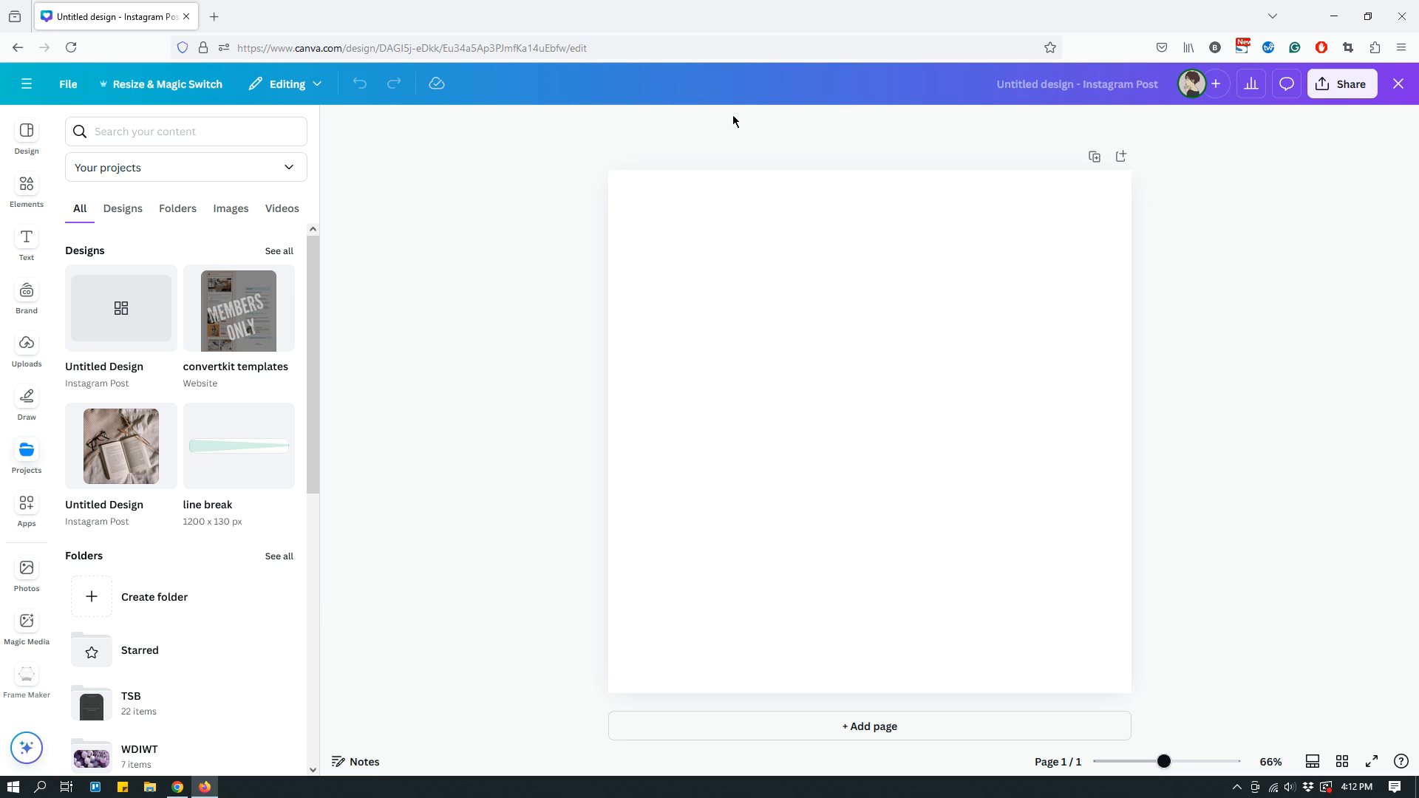
pyautogui.click(830, 247)
pyautogui.click(1194, 237)
pyautogui.click(833, 570)
pyautogui.click(1264, 491)
pyautogui.click(883, 379)
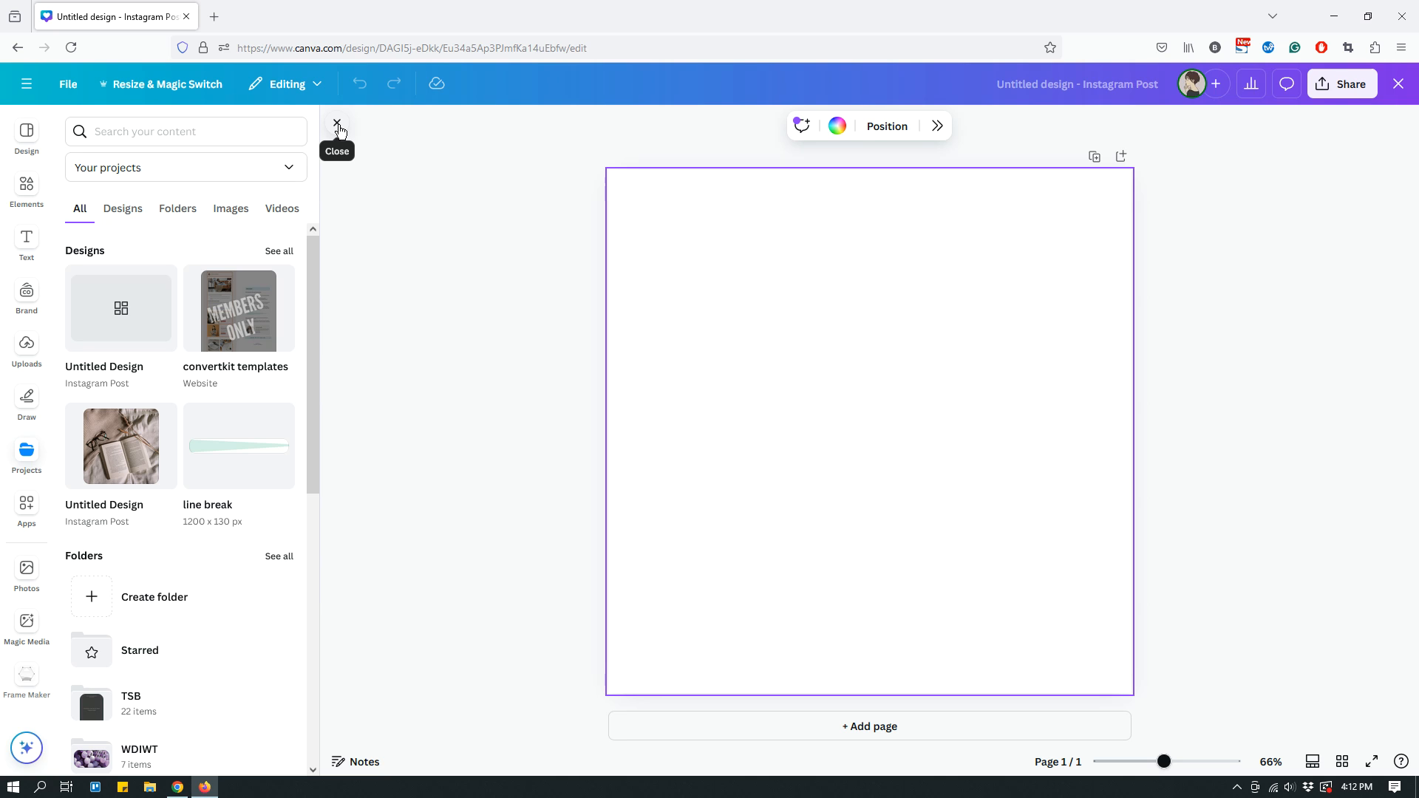
pyautogui.click(338, 127)
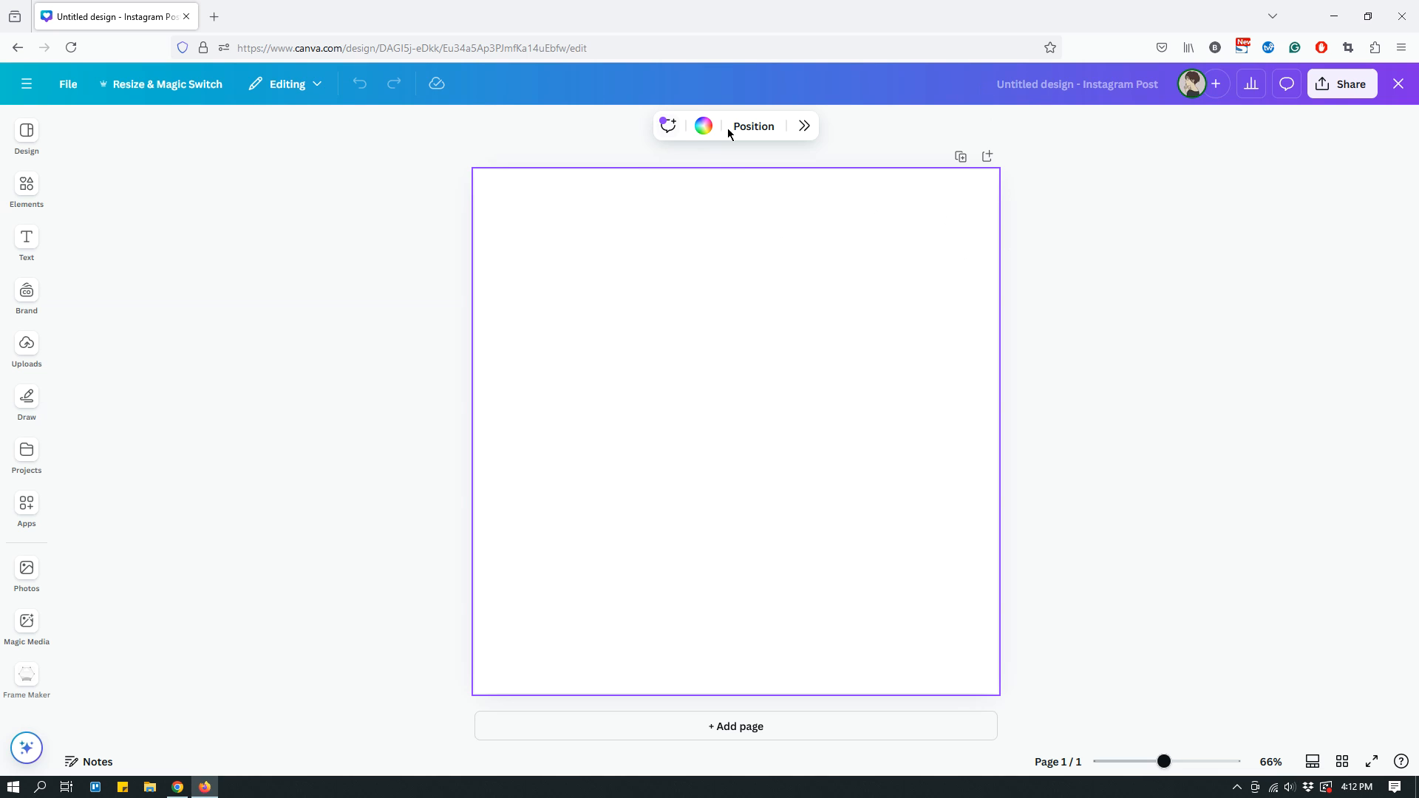
# Step: Examine the blank page's additional background settings, including colour and position, and close them without changes
pyautogui.click(230, 169)
pyautogui.click(919, 299)
pyautogui.click(26, 184)
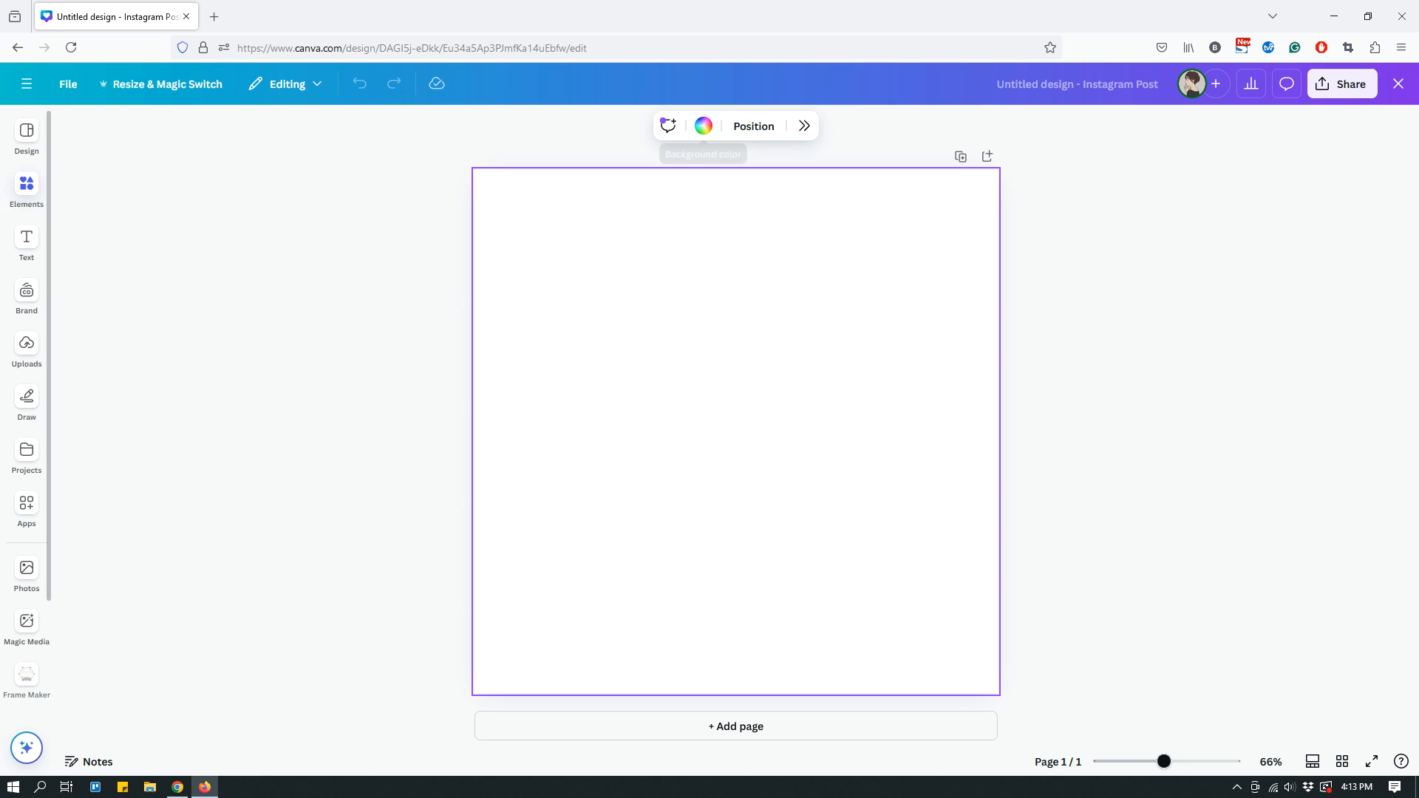
pyautogui.click(26, 134)
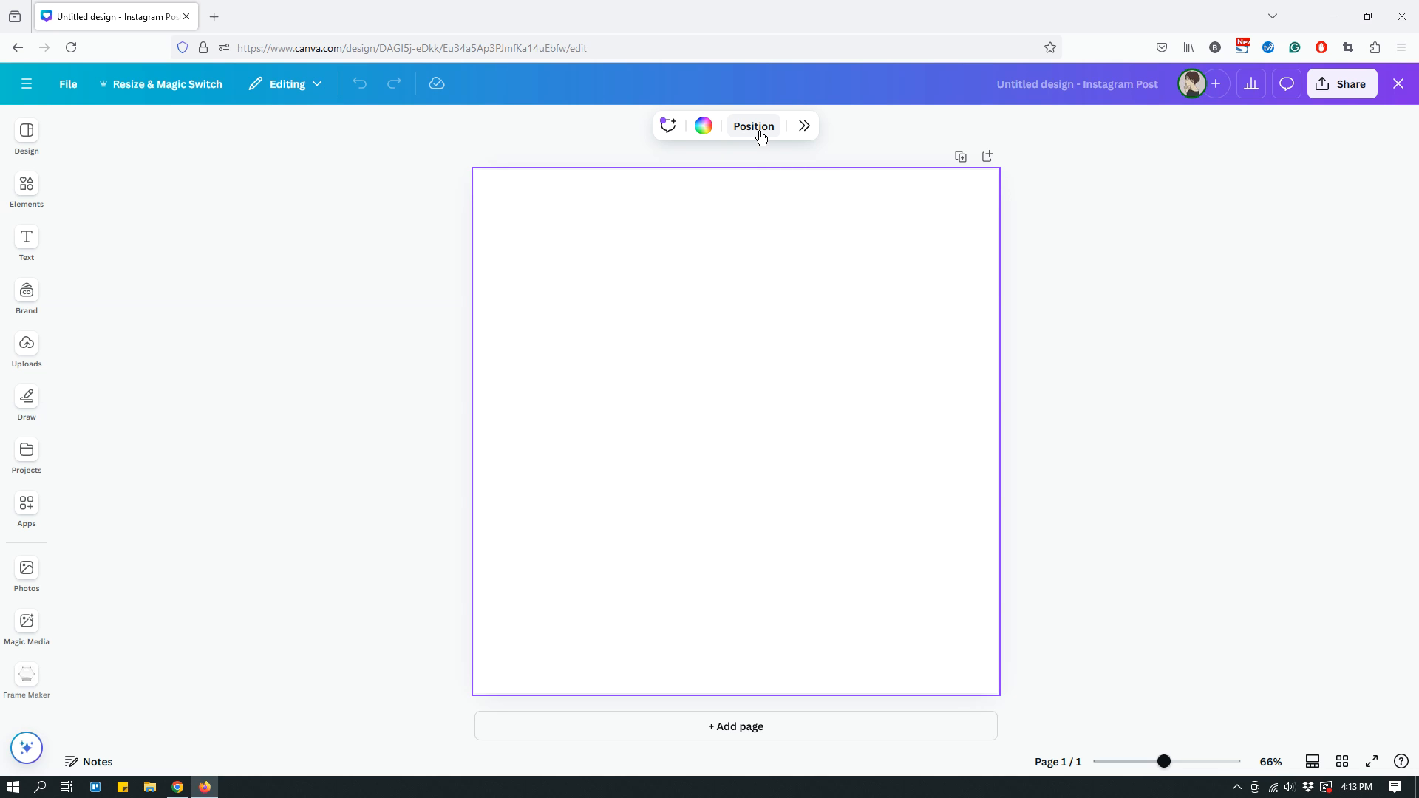
pyautogui.click(805, 129)
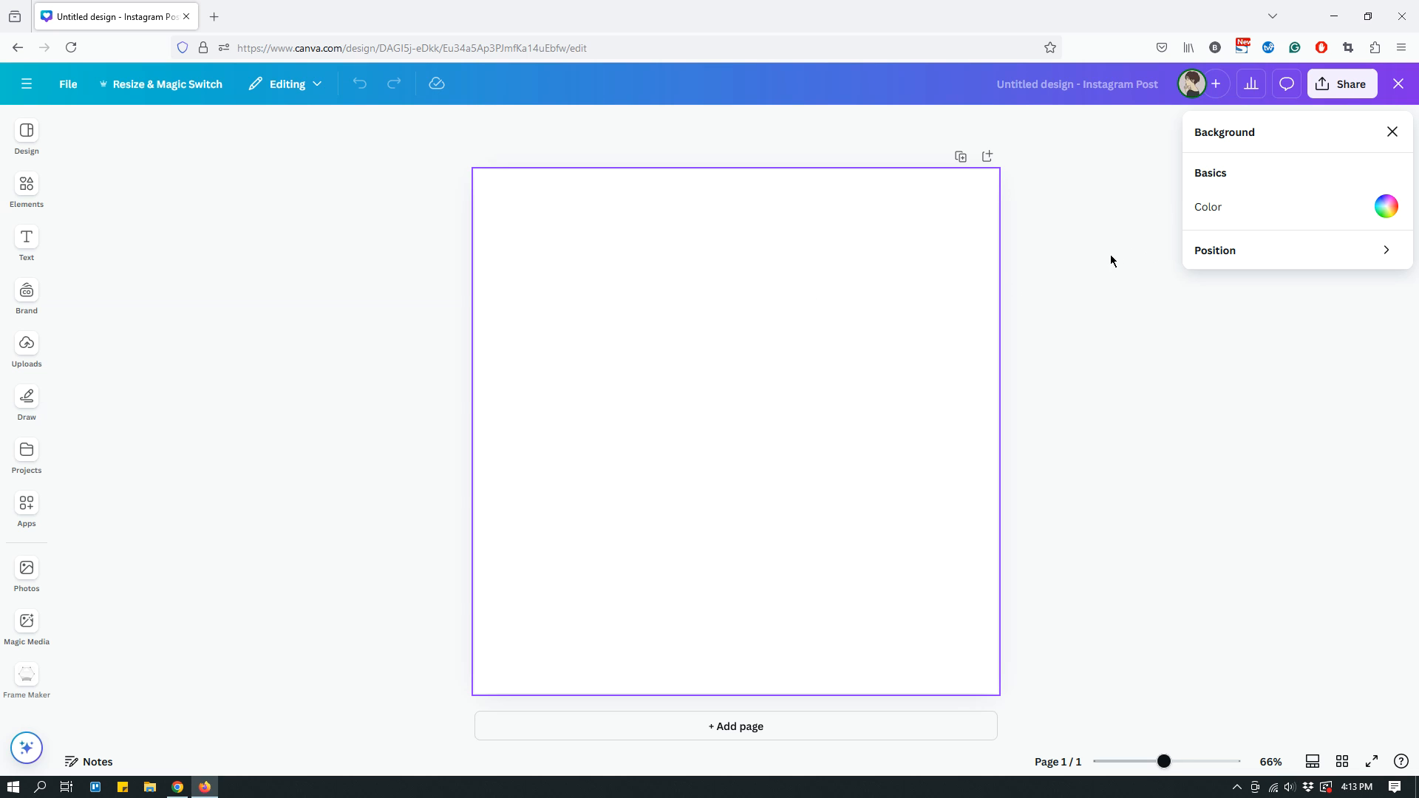
pyautogui.click(1390, 133)
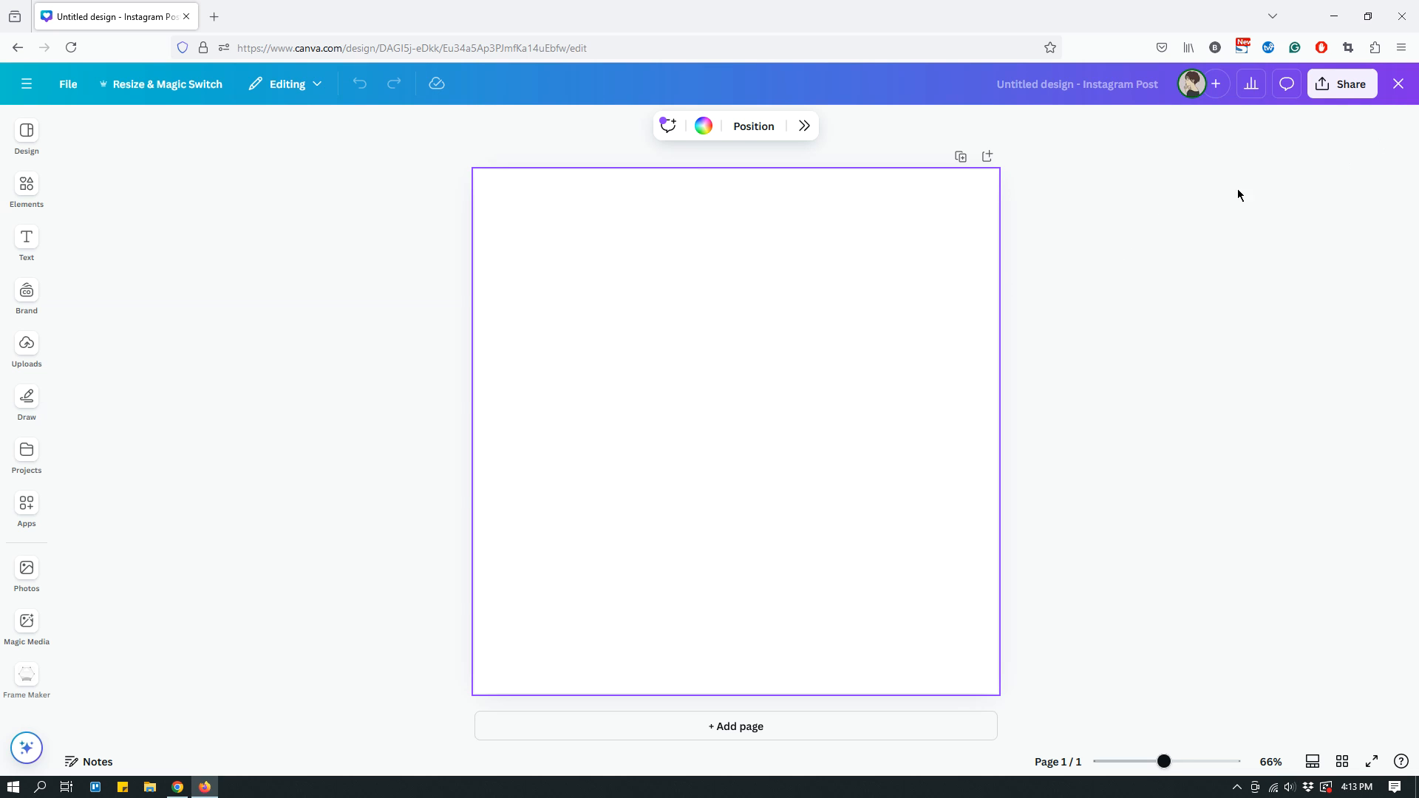
# Step: Set the page background to the blue-grey colour from the TSB brand palette
pyautogui.click(703, 135)
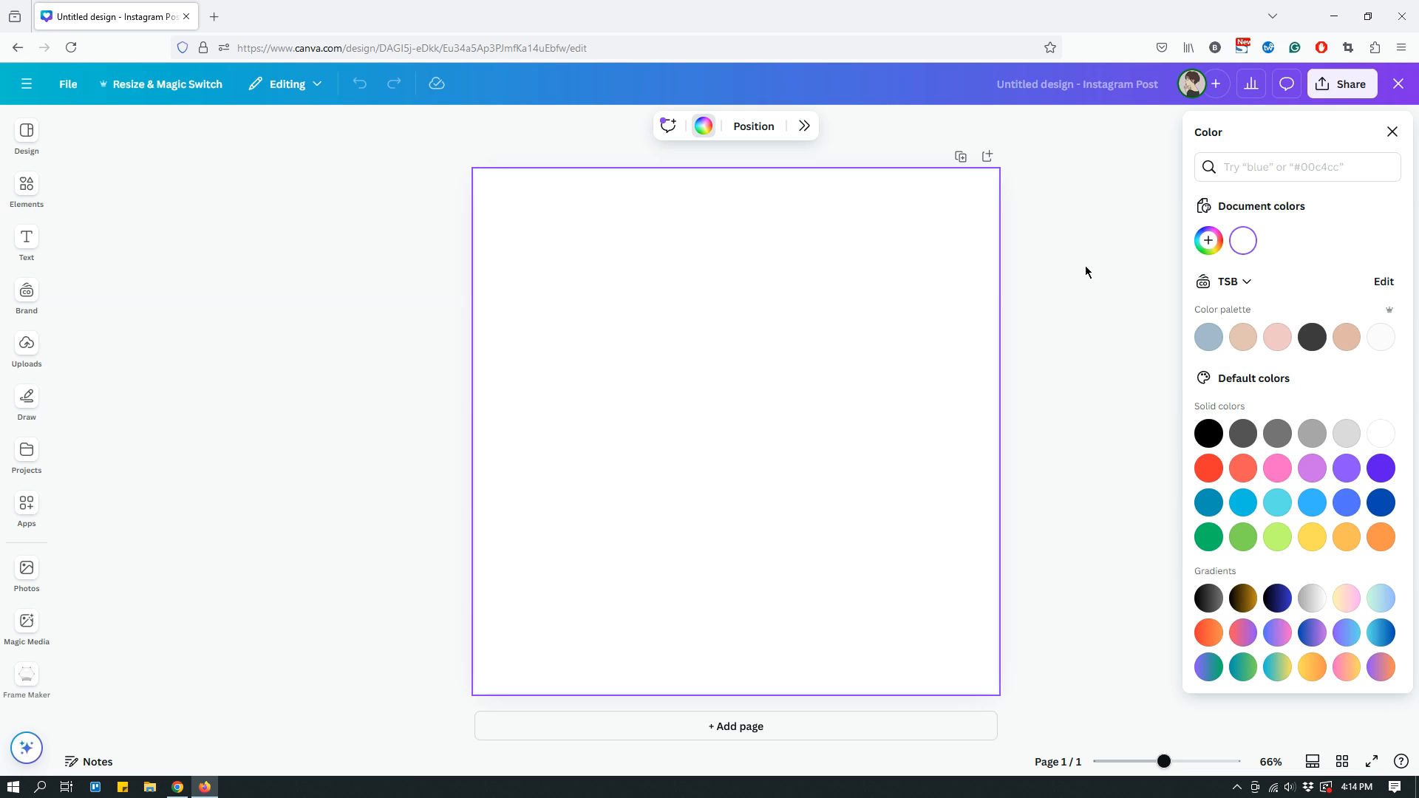
pyautogui.click(1210, 337)
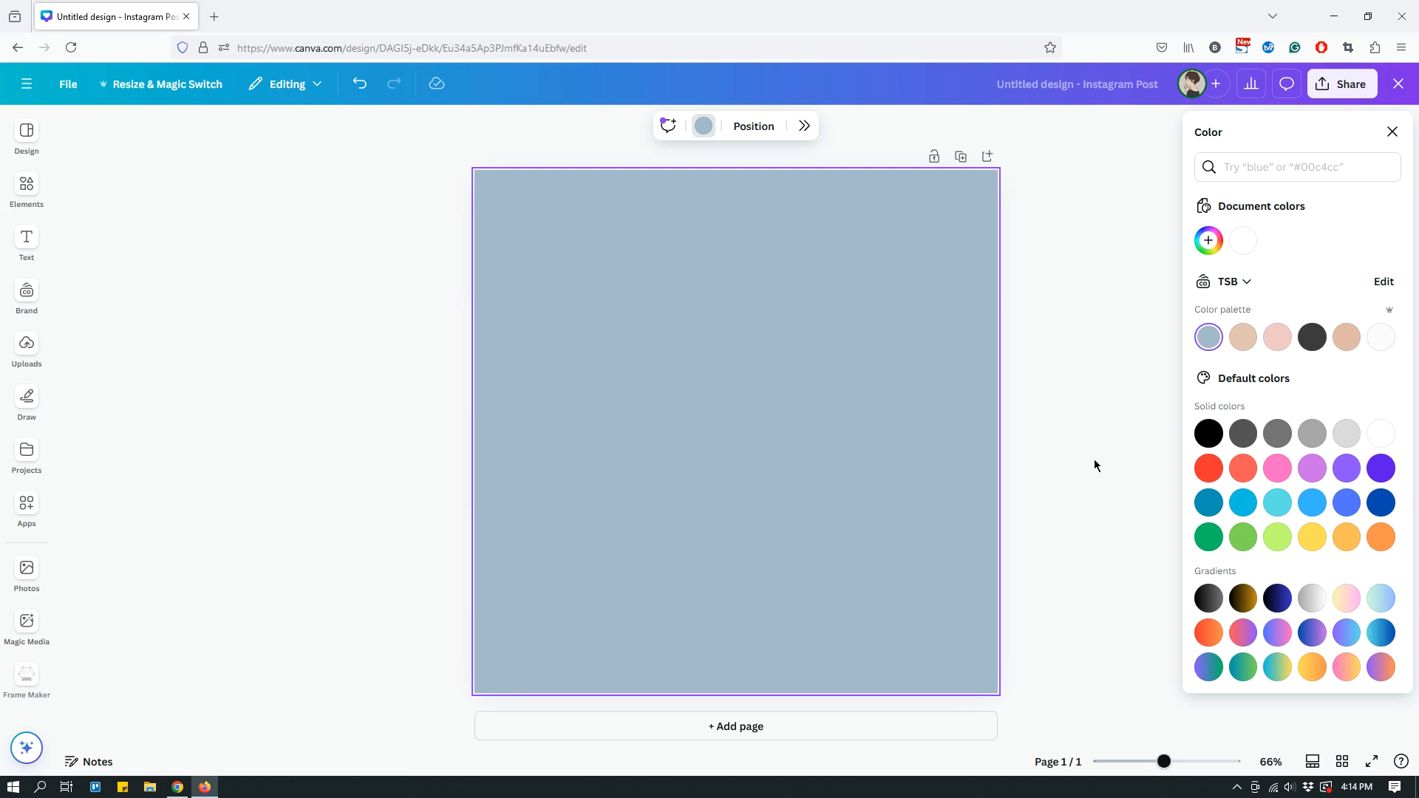
pyautogui.press('Escape')
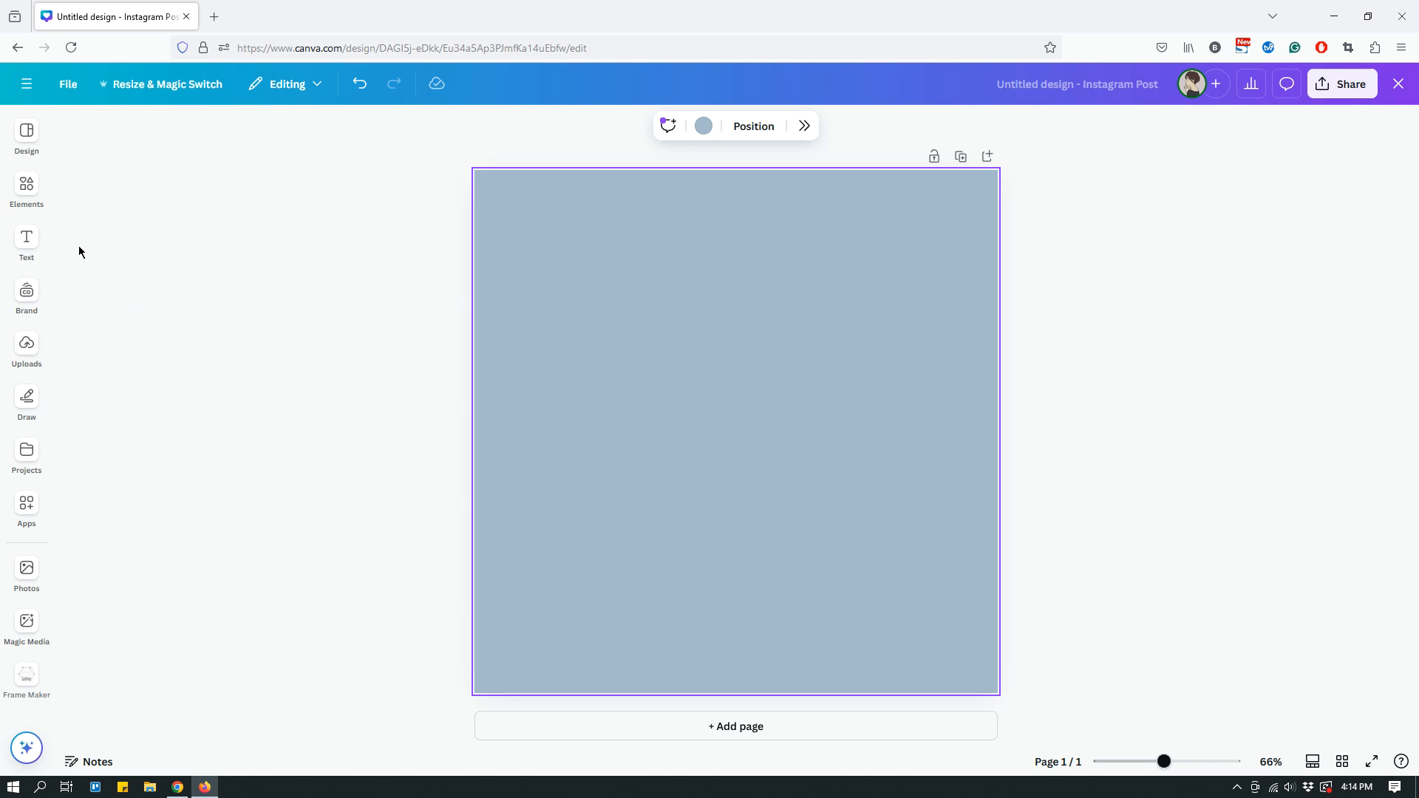
# Step: Add the green four-leaf clover sticker, shrink it and place it near the page's upper-left corner
pyautogui.click(26, 189)
pyautogui.scroll(-2, 222, 532)
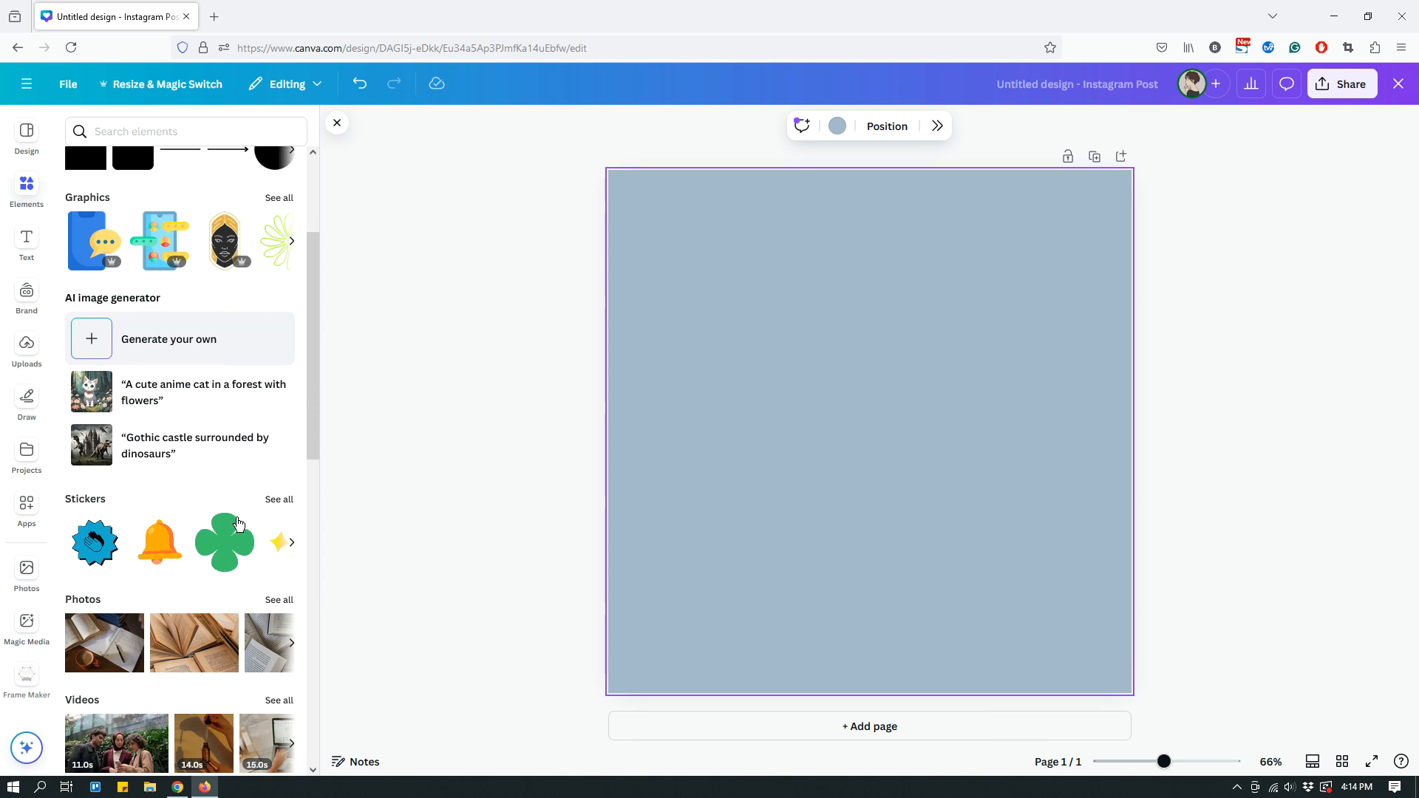
pyautogui.click(220, 548)
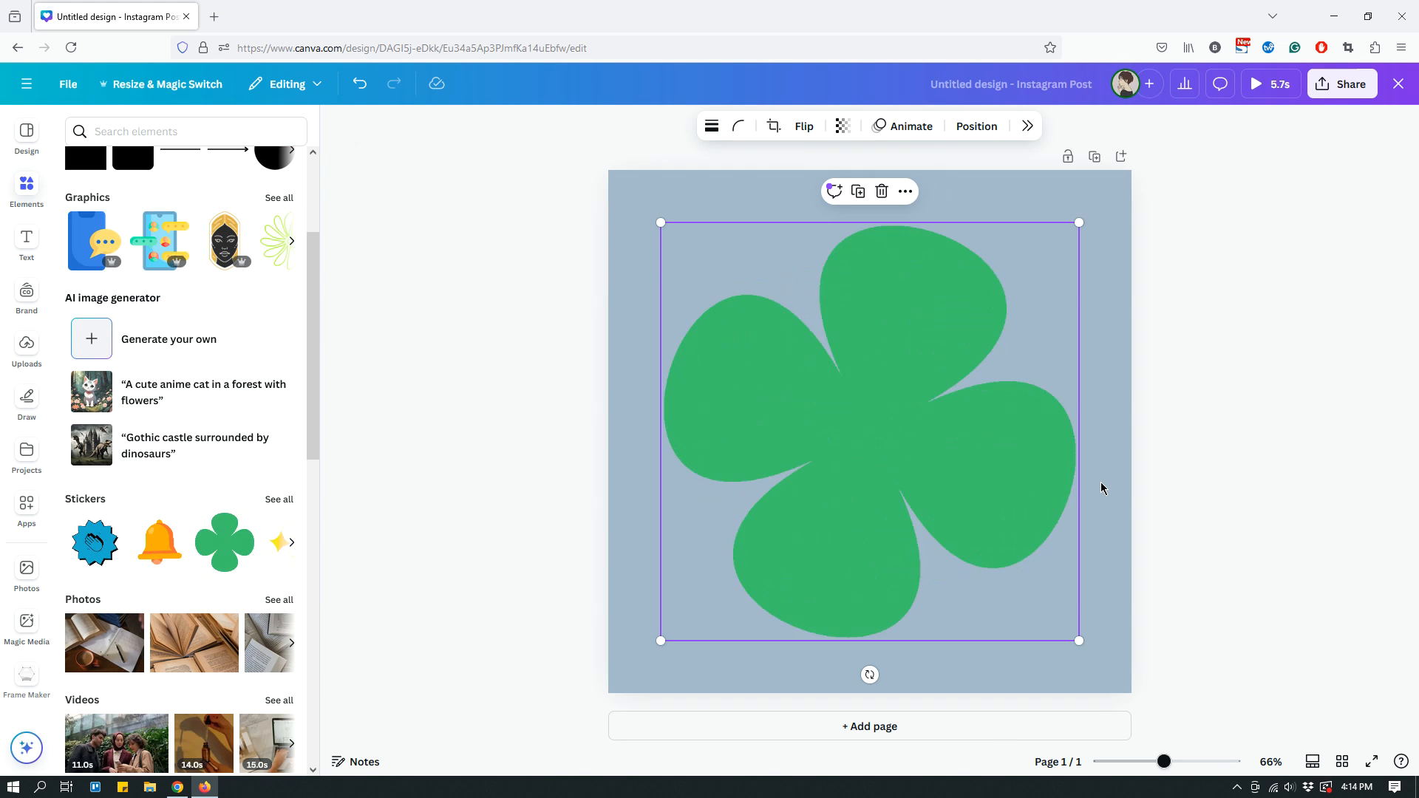
pyautogui.moveTo(1080, 641); pyautogui.dragTo(778, 356)
pyautogui.click(885, 334)
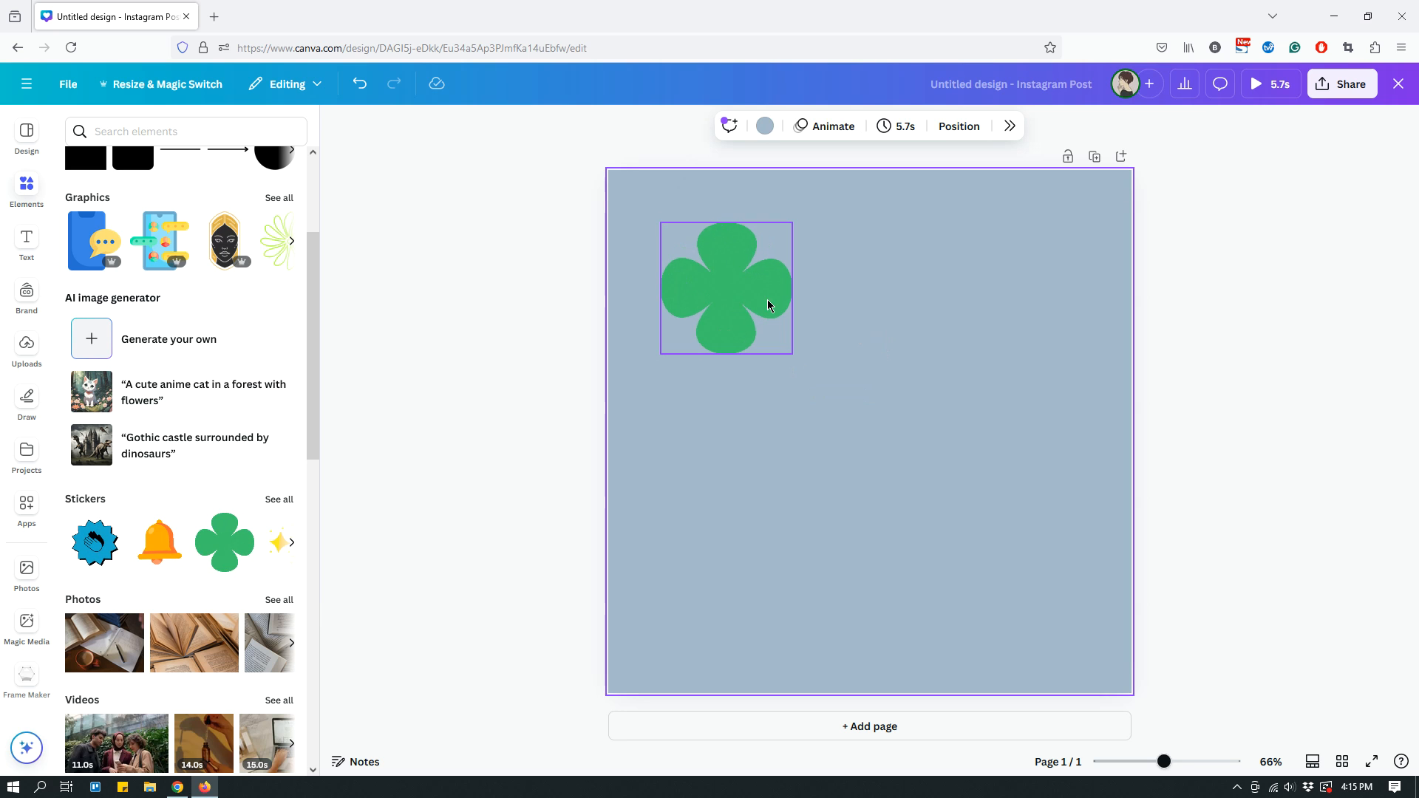
pyautogui.moveTo(717, 306); pyautogui.dragTo(693, 279)
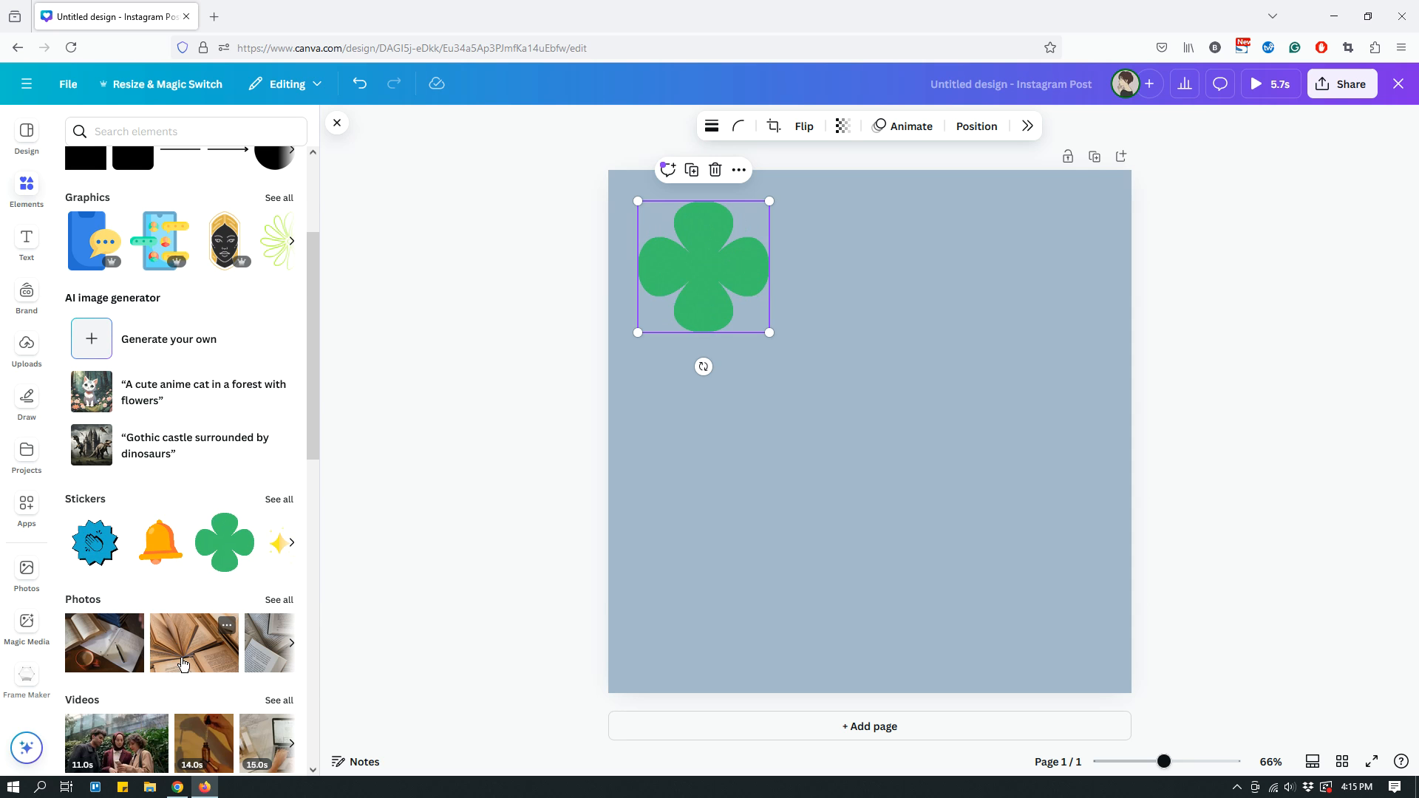
# Step: Add the stock photo of open books, reduce its size and place it in the page's upper-right area
pyautogui.click(177, 654)
pyautogui.moveTo(660, 292); pyautogui.dragTo(805, 388)
pyautogui.moveTo(965, 496); pyautogui.dragTo(970, 314)
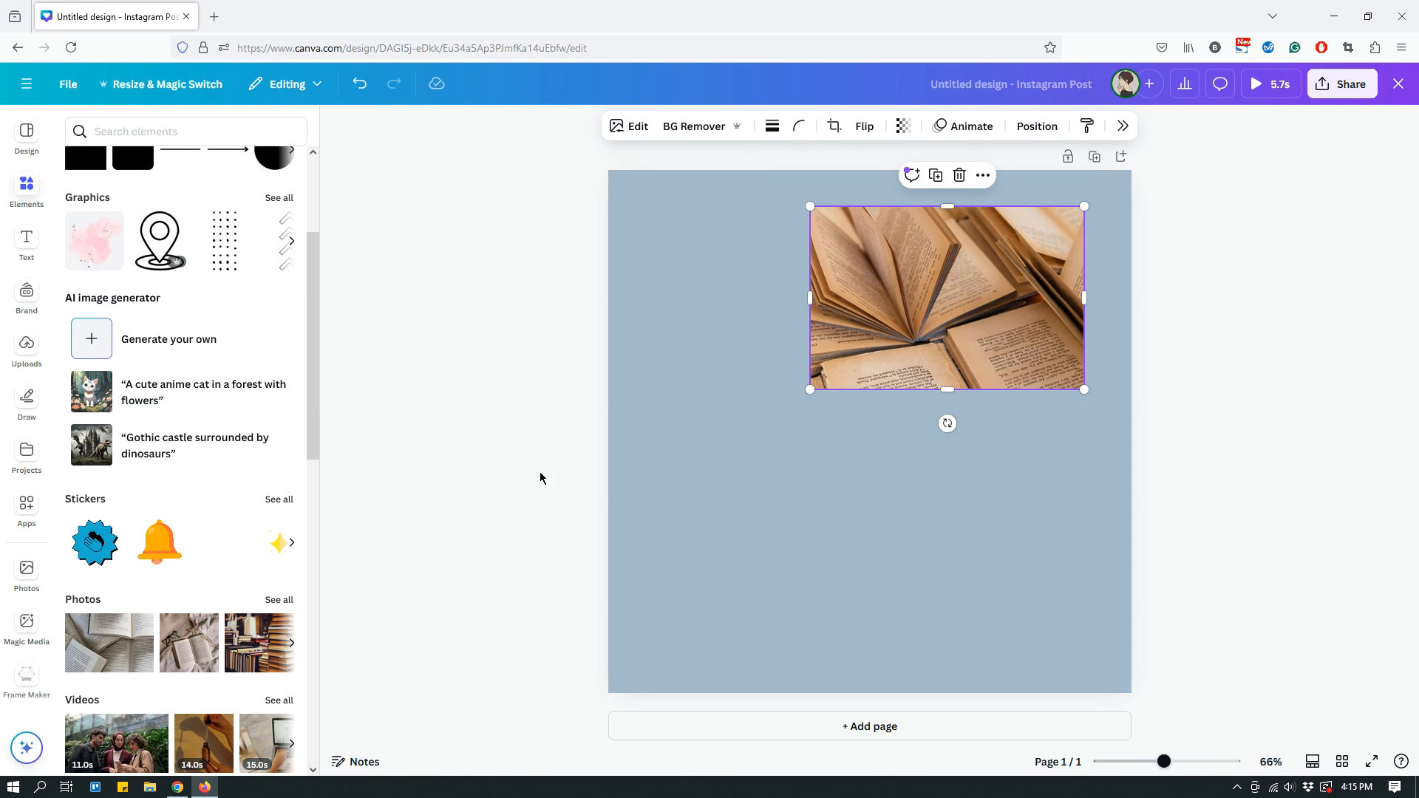
# Step: Add a circle from the full shapes collection and place it in the lower part of the page
pyautogui.scroll(-2, 180, 560)
pyautogui.scroll(-5, 180, 560)
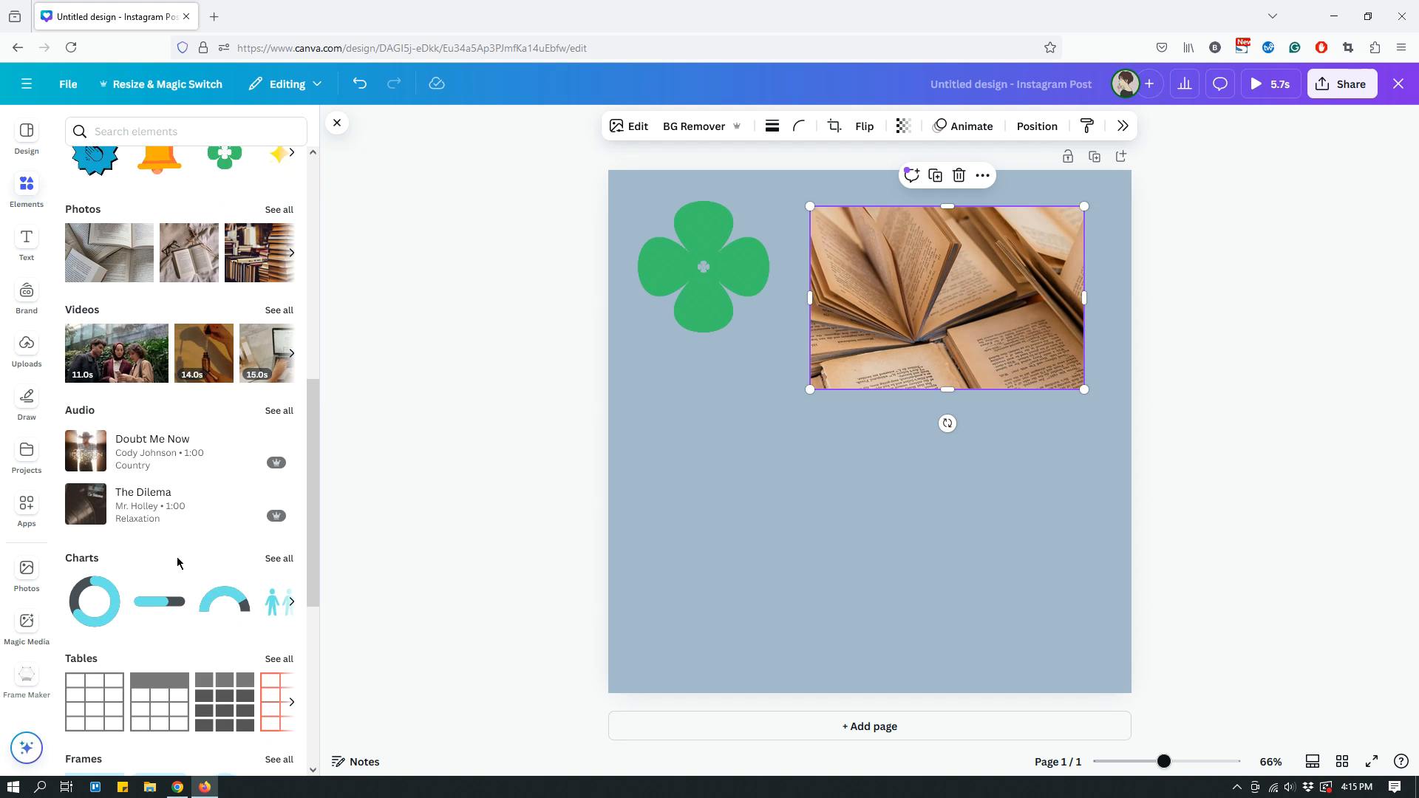
pyautogui.scroll(-3, 177, 563)
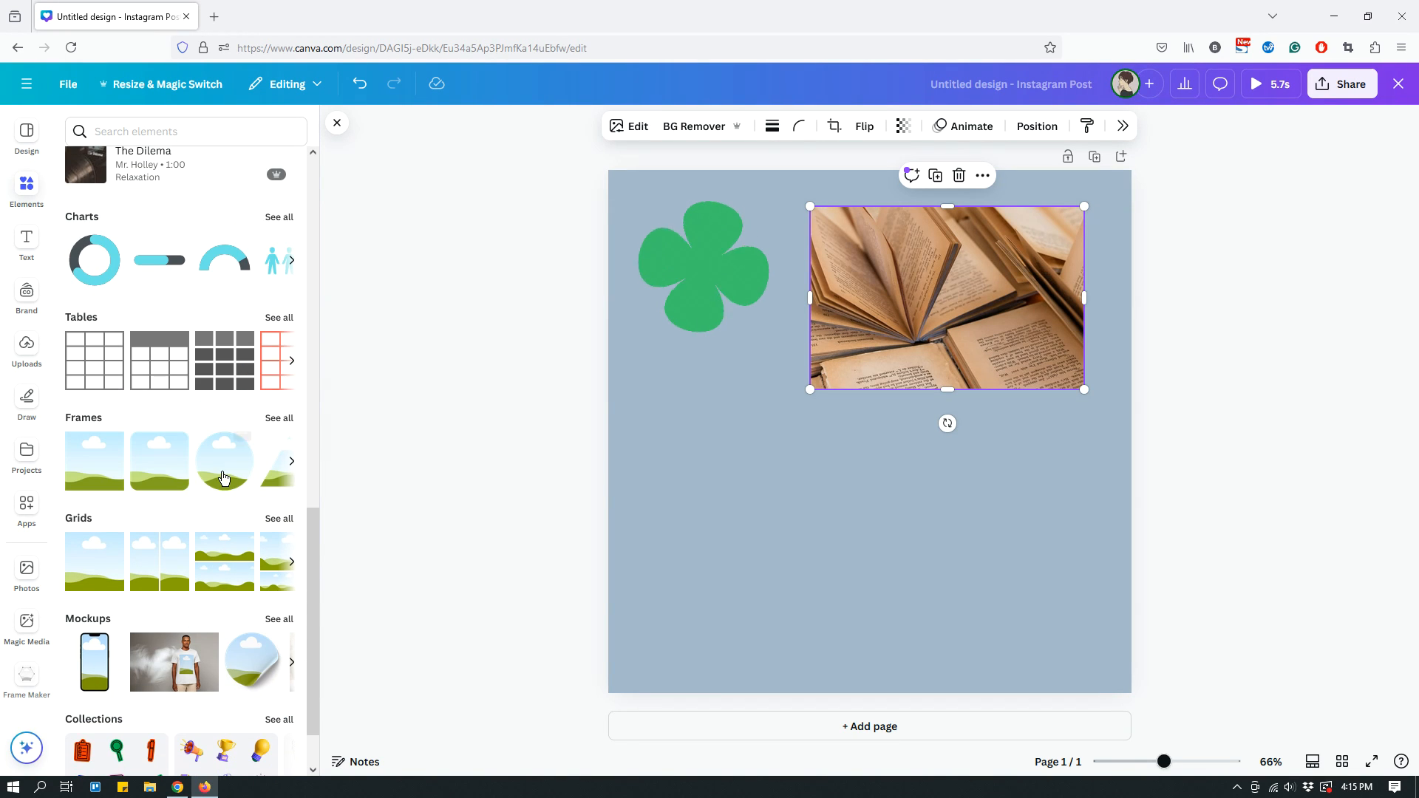
pyautogui.scroll(10, 198, 537)
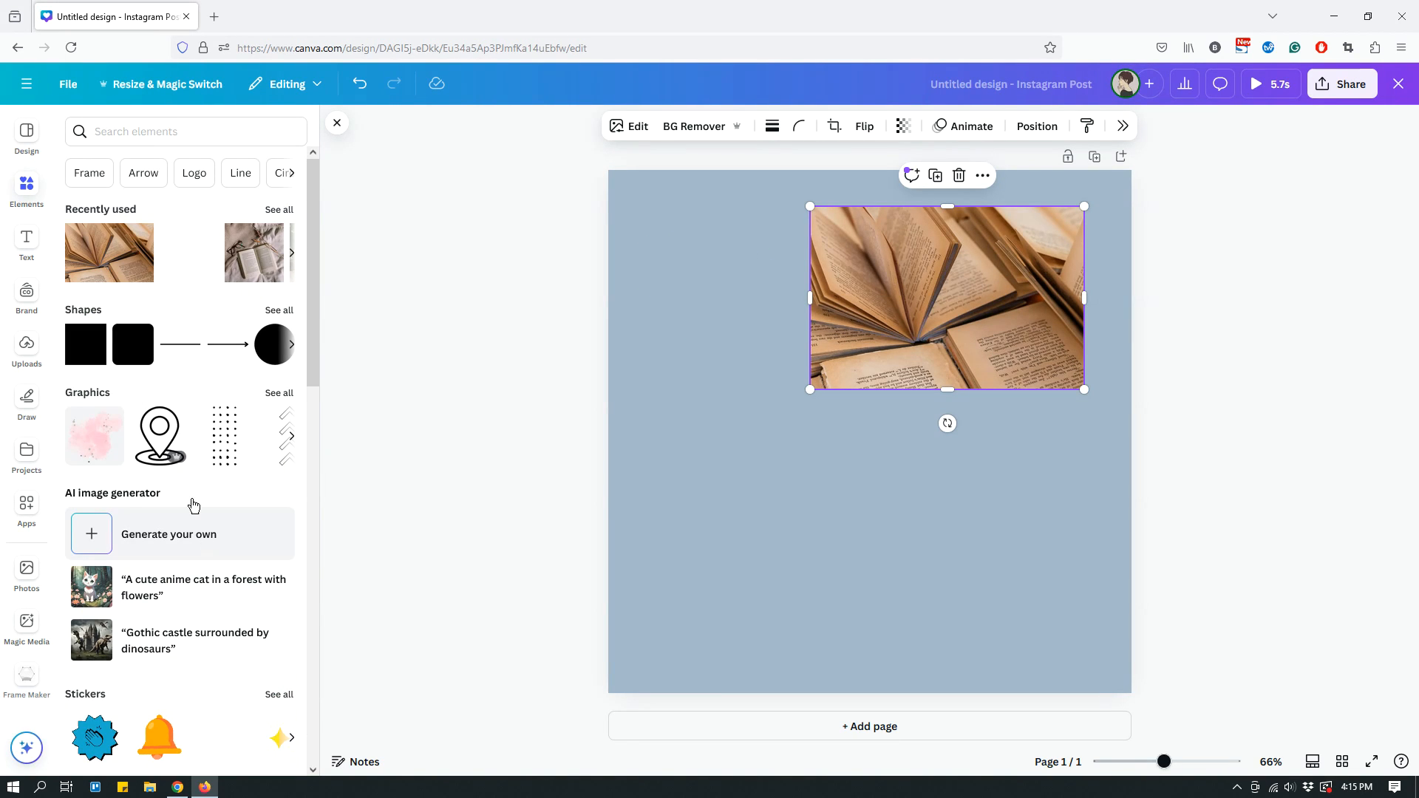
pyautogui.click(276, 311)
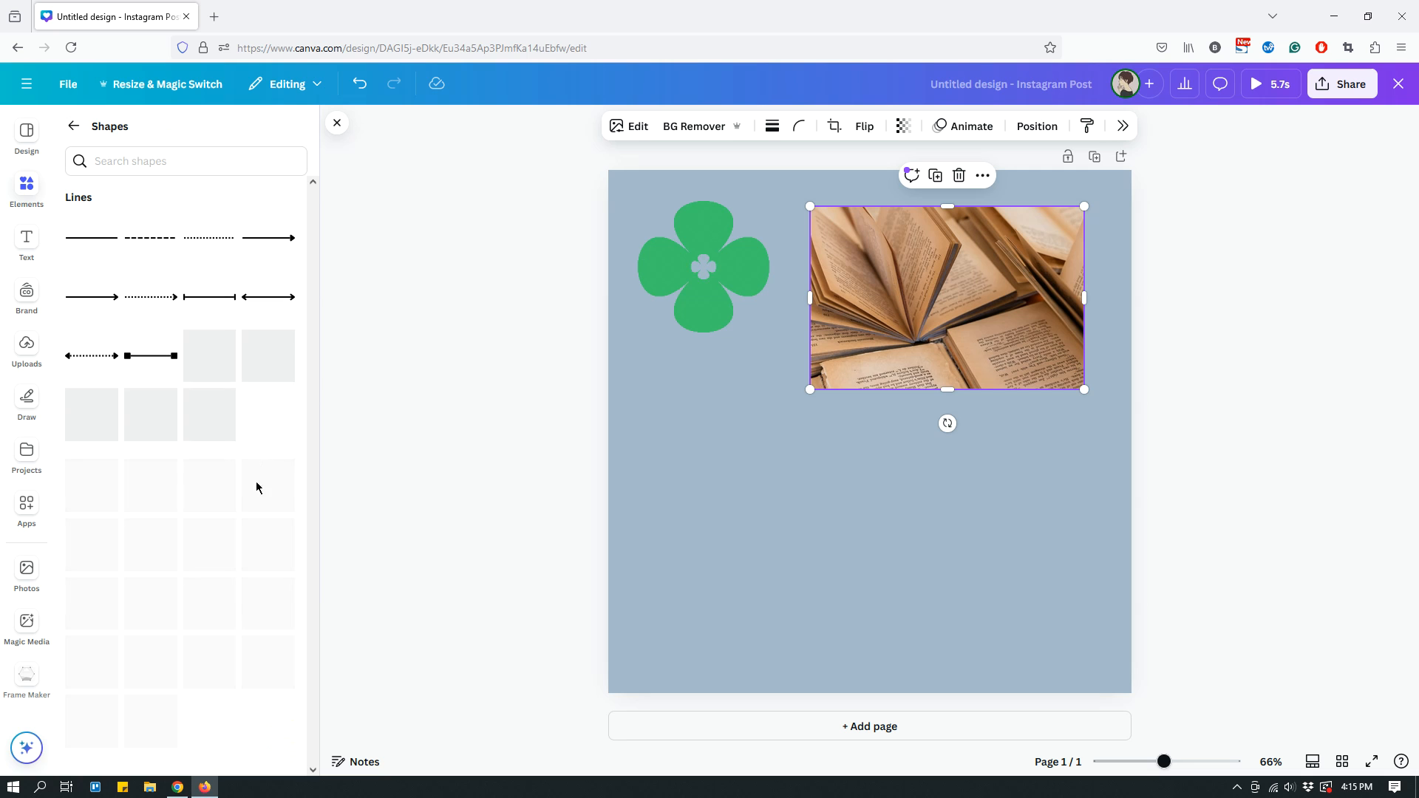
pyautogui.click(209, 508)
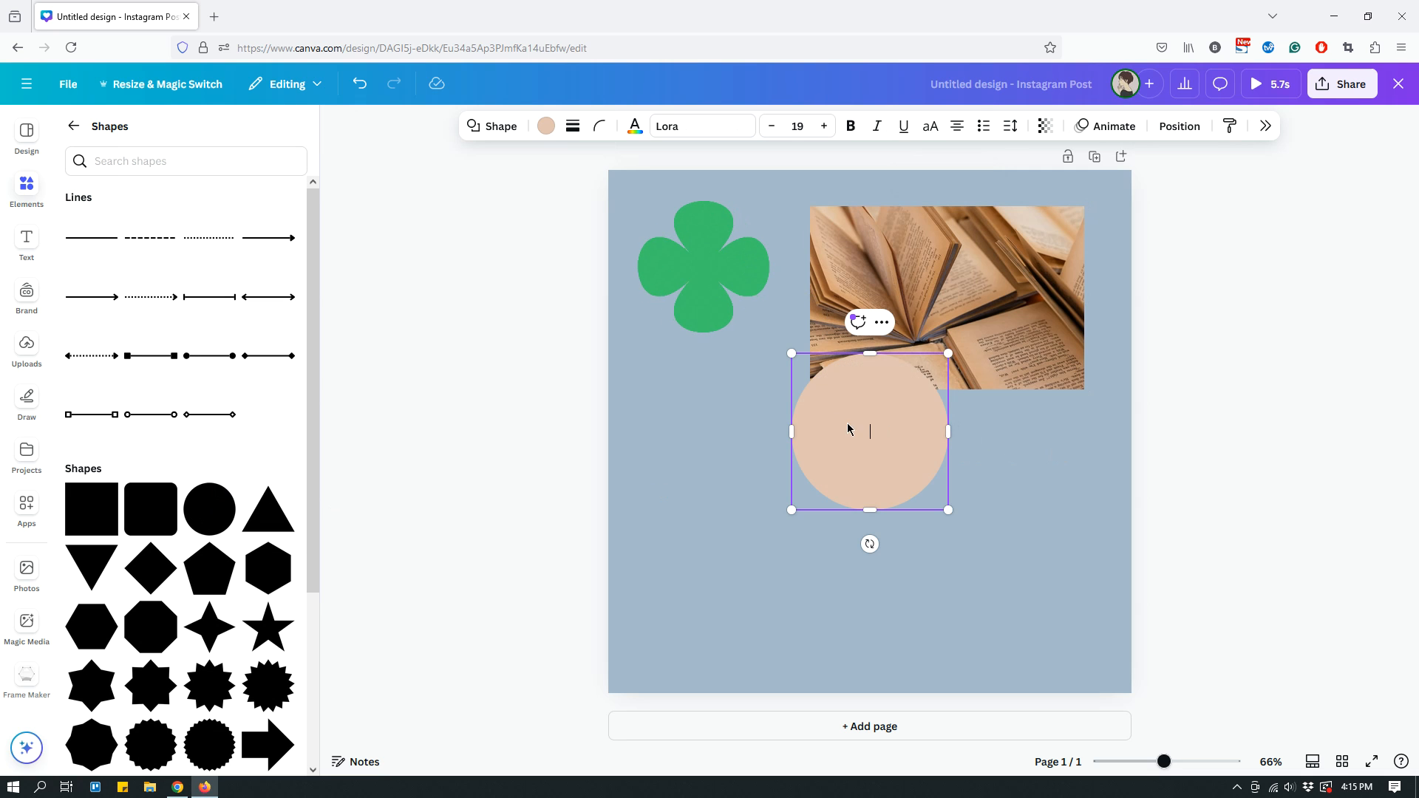
pyautogui.click(1074, 561)
pyautogui.moveTo(835, 491); pyautogui.dragTo(751, 597)
# Step: Delete the green clover sticker from the page
pyautogui.click(712, 298)
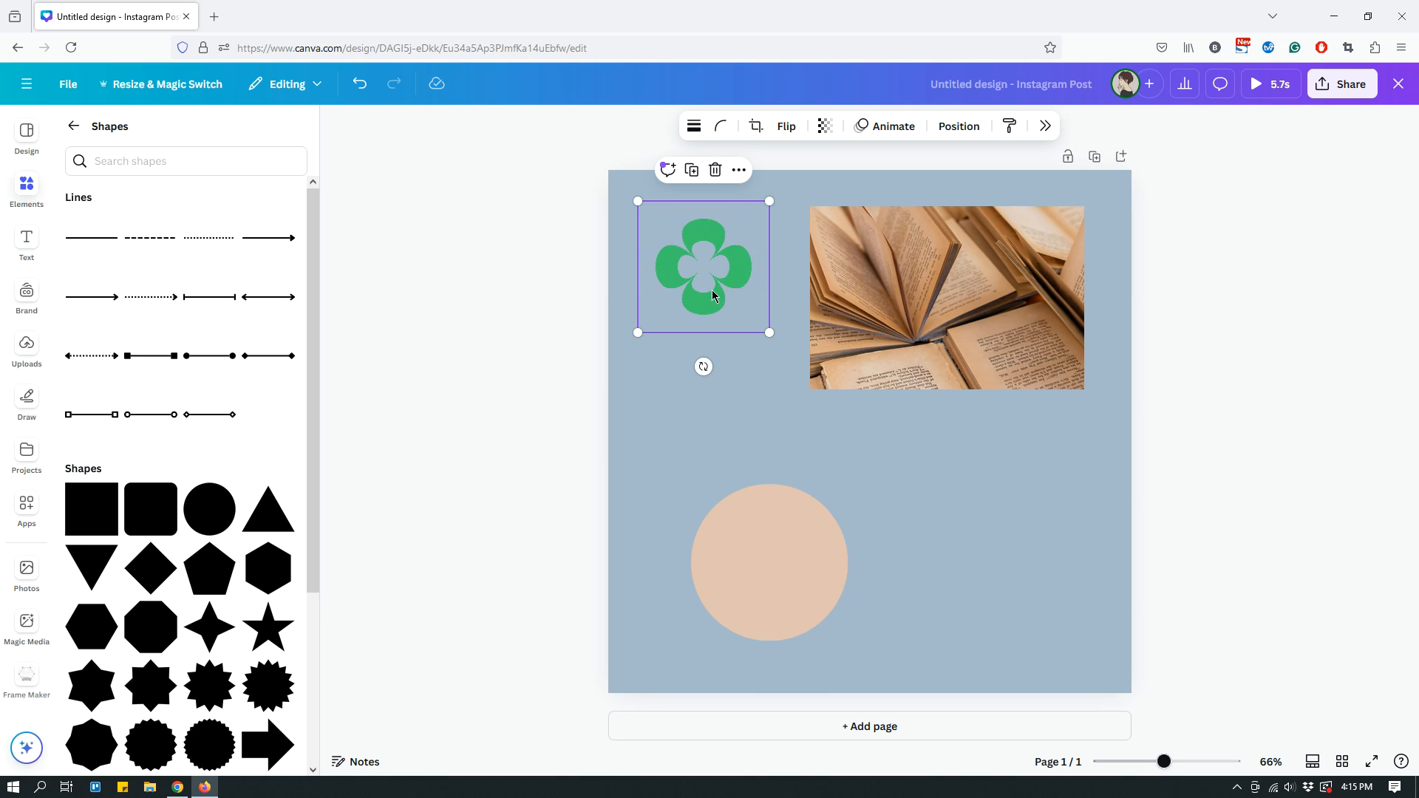
pyautogui.press('Delete')
# Step: Enlarge the peach circle and move it so it overlaps the lower-left corner of the books photo
pyautogui.moveTo(781, 533); pyautogui.dragTo(768, 481)
pyautogui.click(882, 457)
pyautogui.click(830, 451)
pyautogui.moveTo(836, 432); pyautogui.dragTo(902, 362)
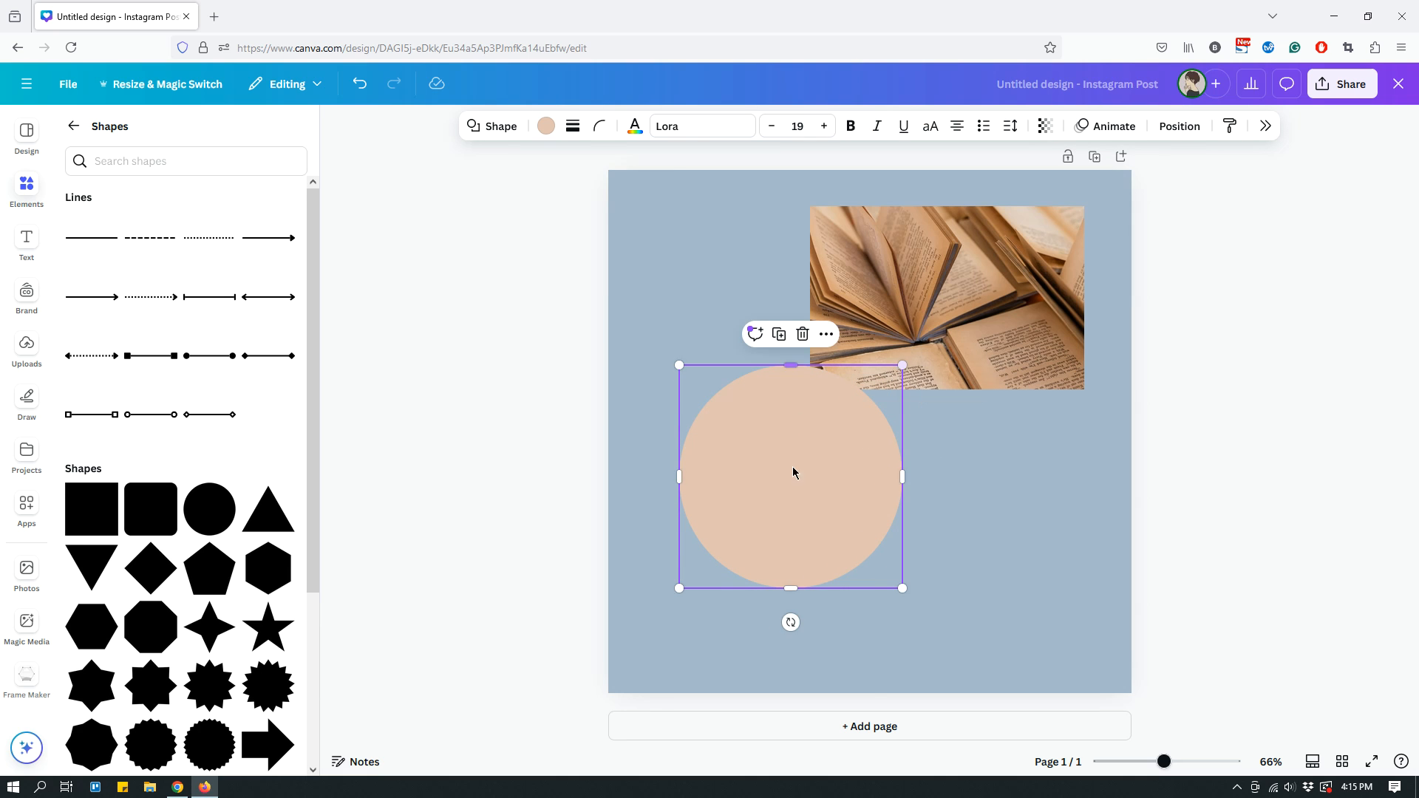
pyautogui.moveTo(751, 513); pyautogui.dragTo(796, 469)
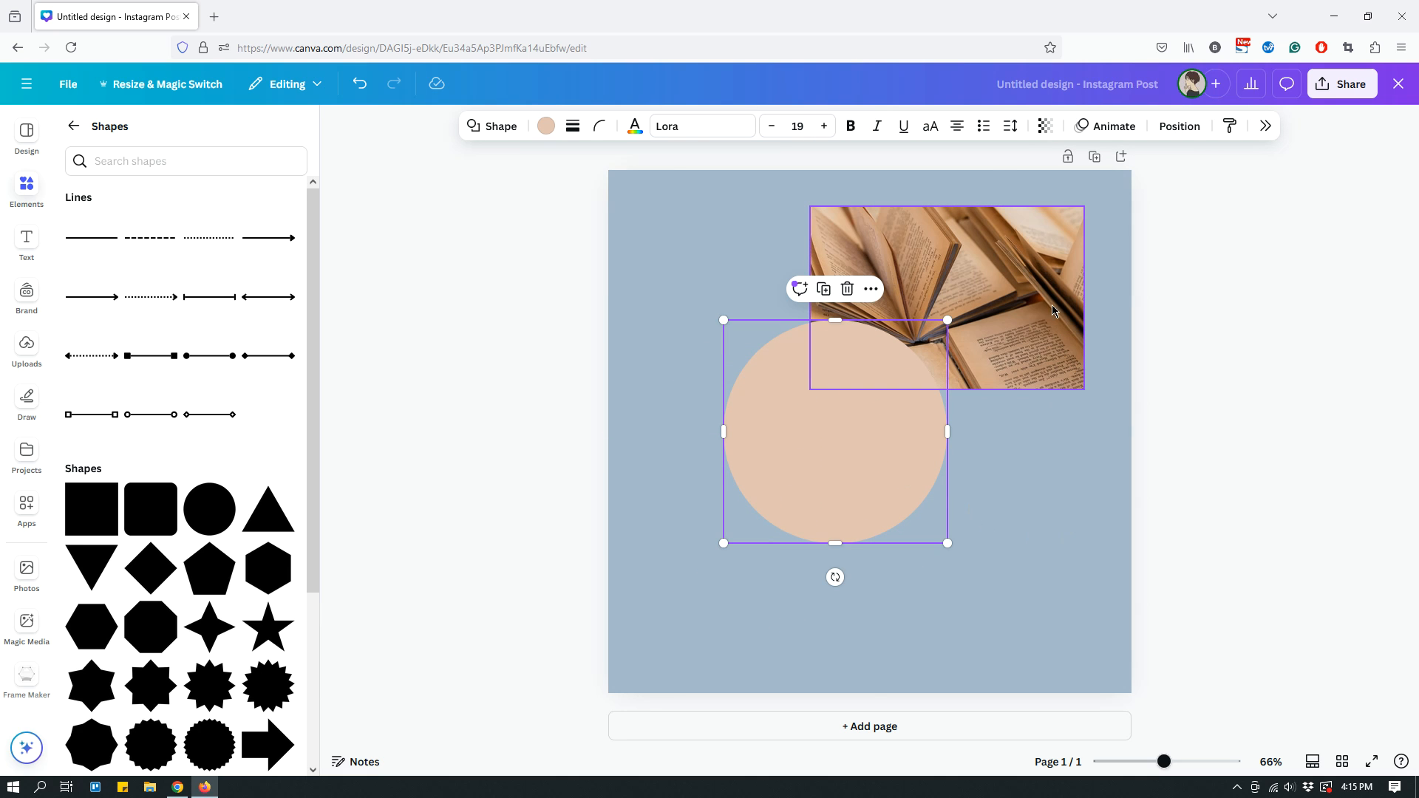
# Step: Crop the books photo to a 9:16 aspect ratio, and undo the crop
pyautogui.click(1053, 259)
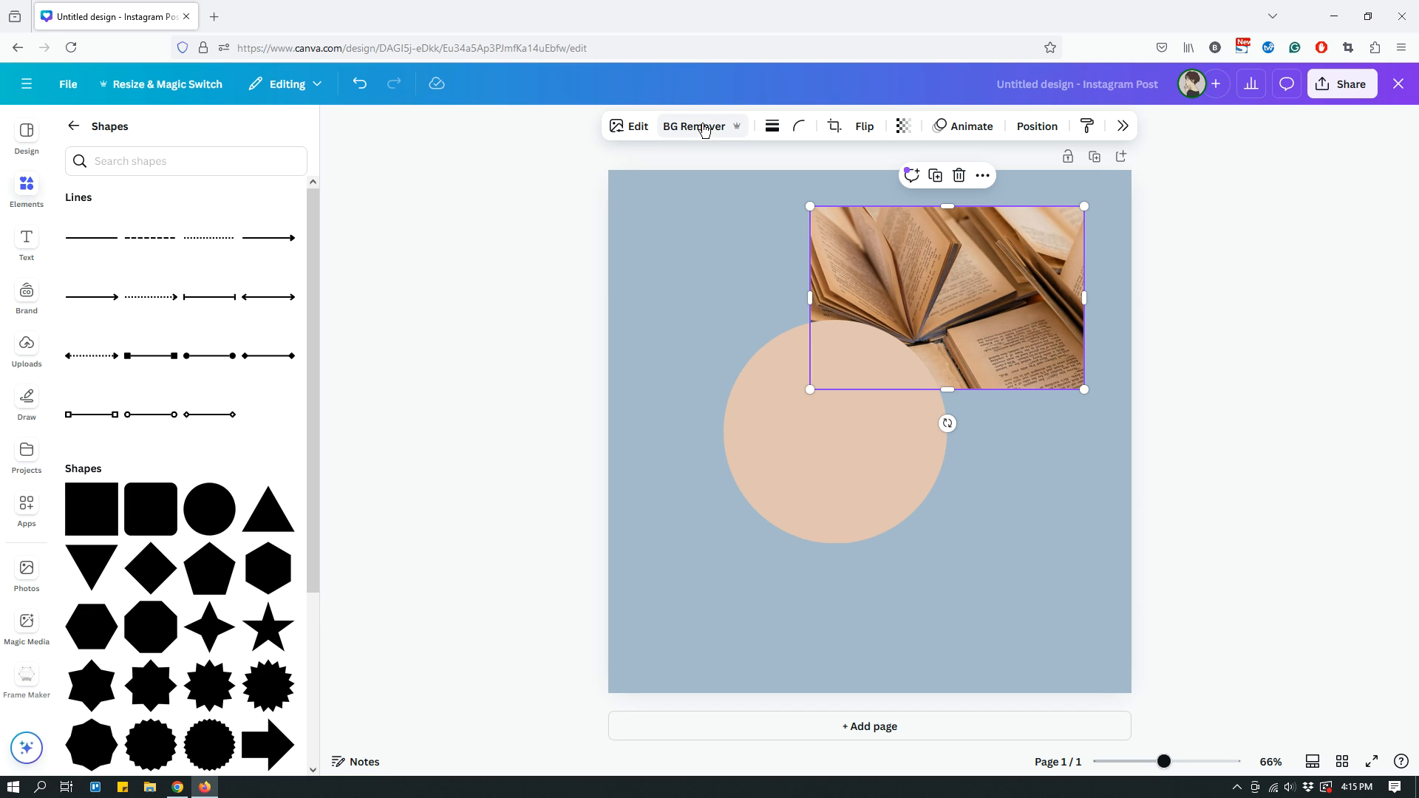
pyautogui.click(836, 128)
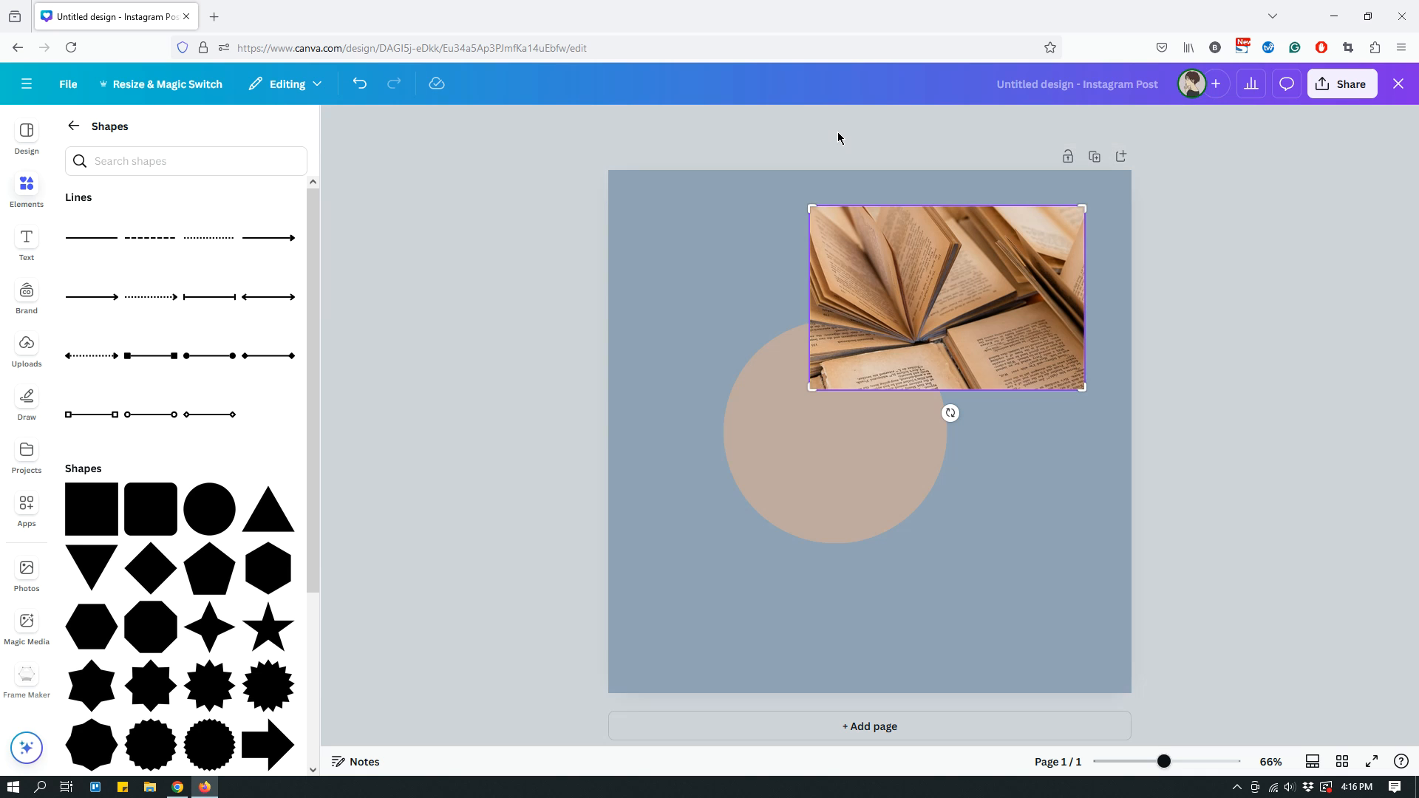
pyautogui.click(1239, 370)
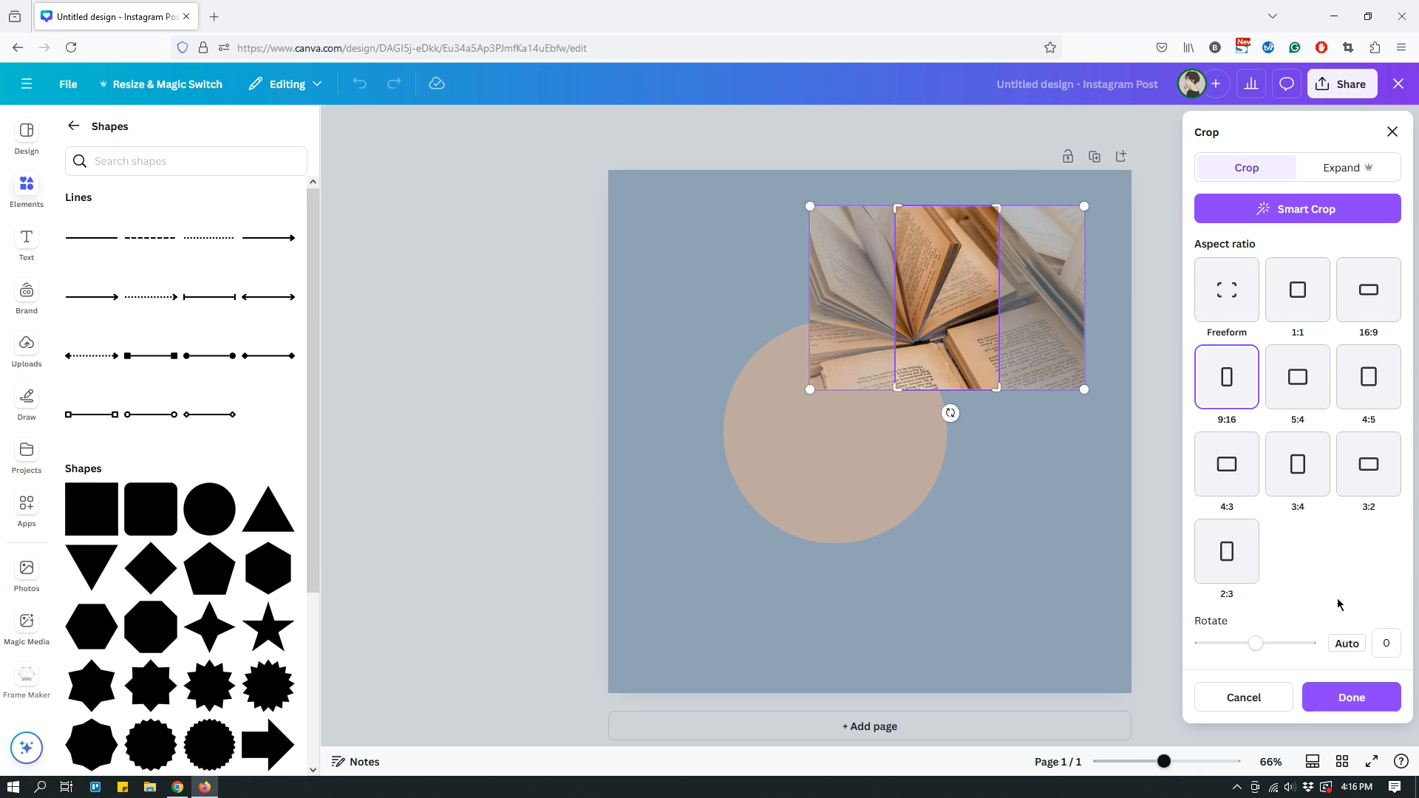
pyautogui.click(1345, 698)
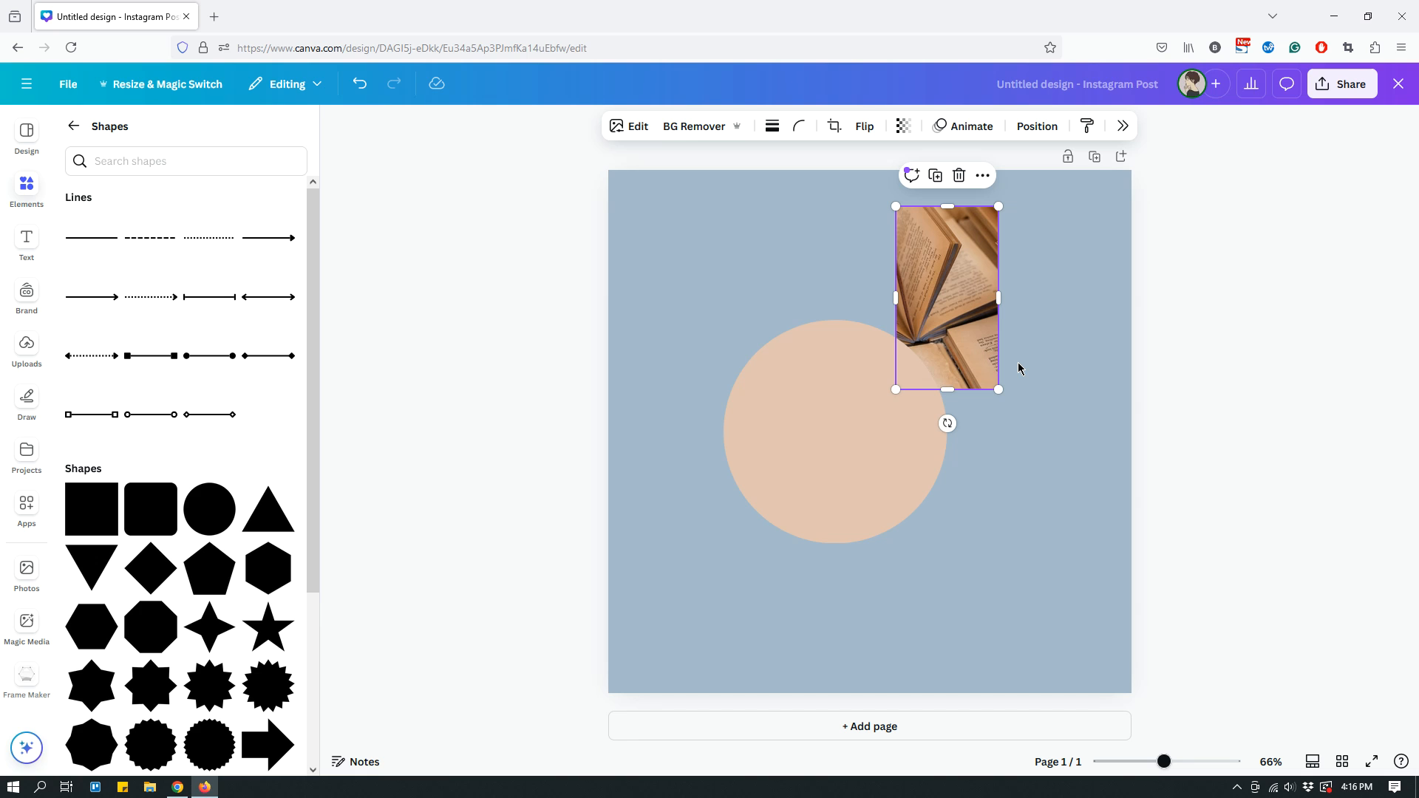
pyautogui.click(1044, 464)
pyautogui.hotkey('ctrl', 'z')
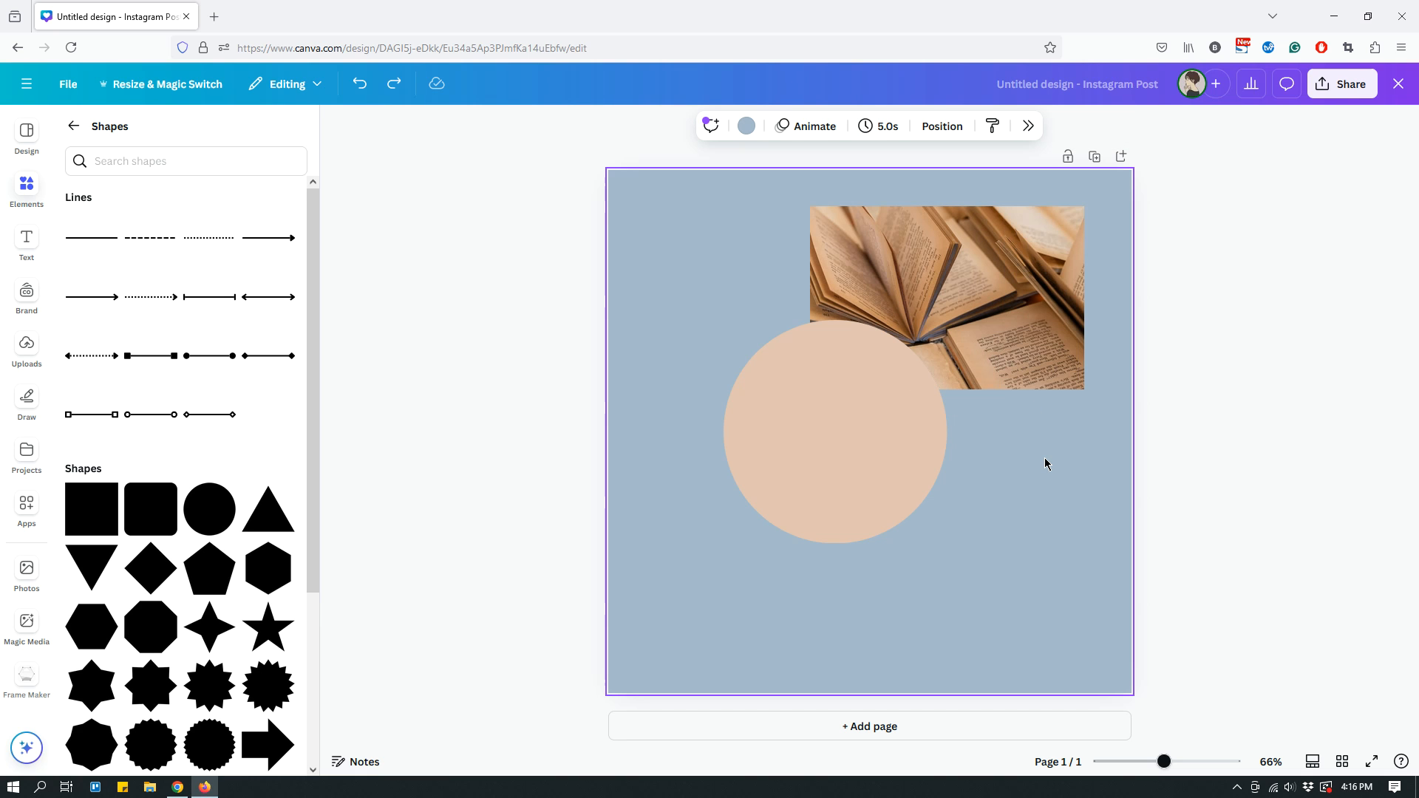
# Step: Trim the books photo inward from its right and left edges, and undo both trims
pyautogui.click(959, 285)
pyautogui.moveTo(1084, 300); pyautogui.dragTo(1021, 300)
pyautogui.moveTo(811, 299); pyautogui.dragTo(892, 298)
pyautogui.hotkey('ctrl', 'z')
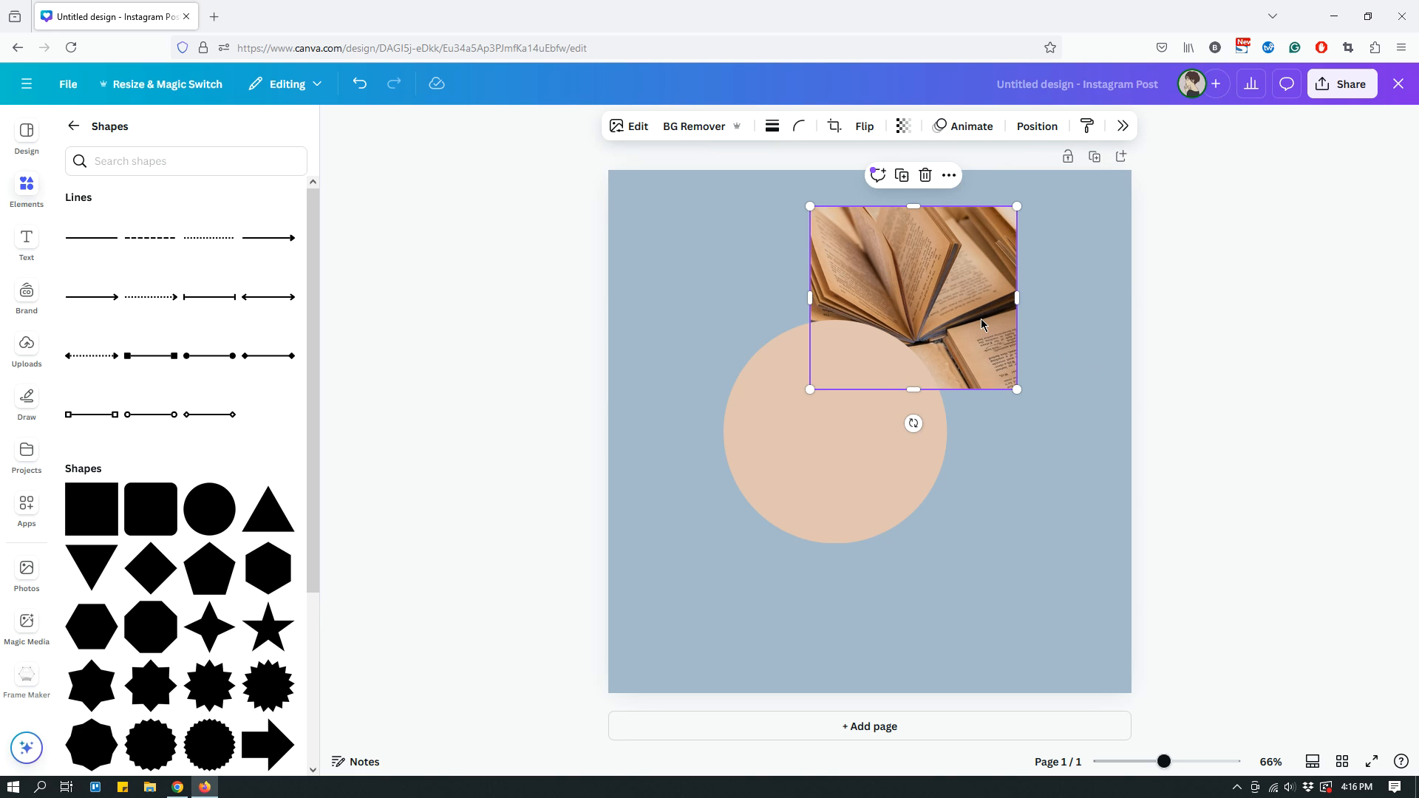
pyautogui.hotkey('ctrl', 'z')
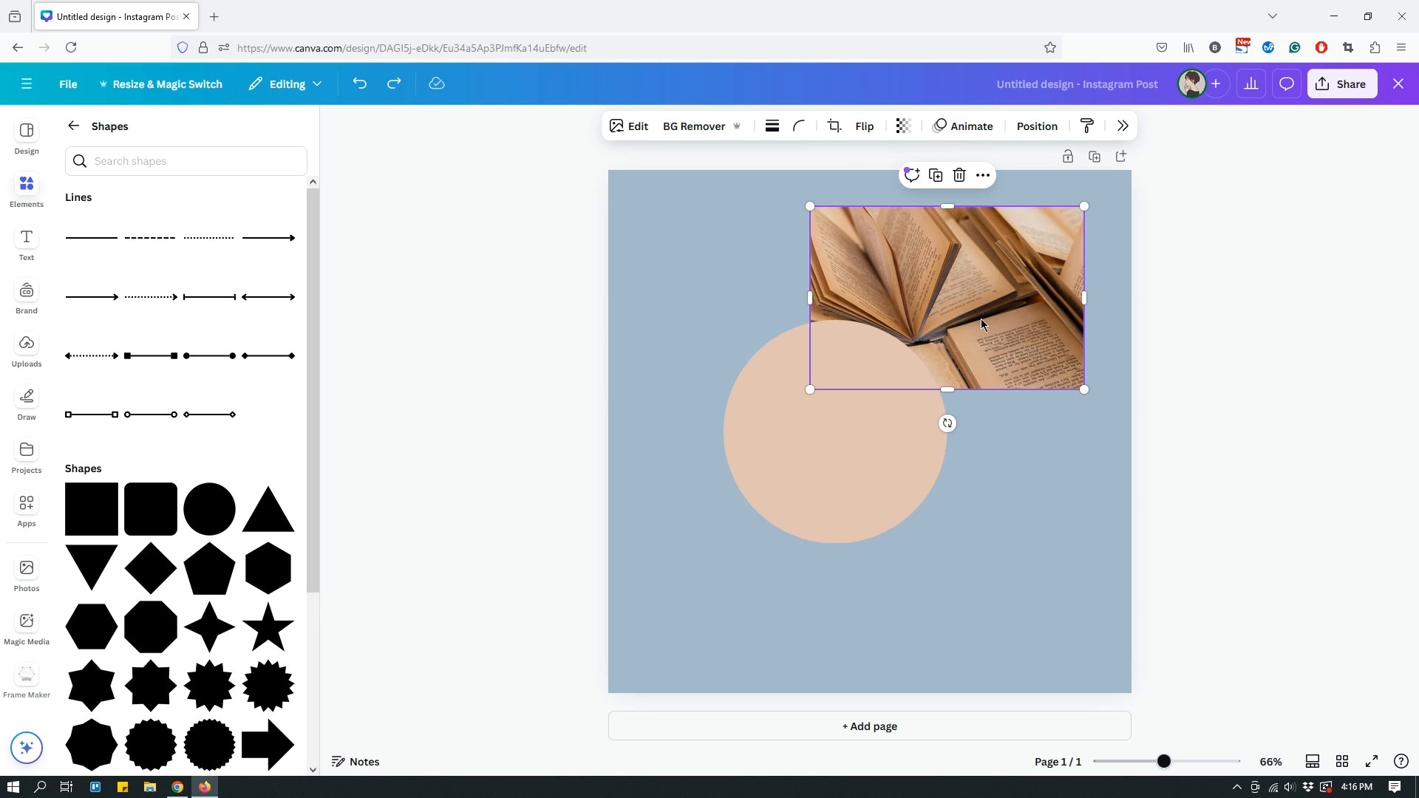
# Step: Send the peach circle one layer backward so it sits behind the books photo
pyautogui.click(1067, 546)
pyautogui.click(993, 262)
pyautogui.click(842, 486)
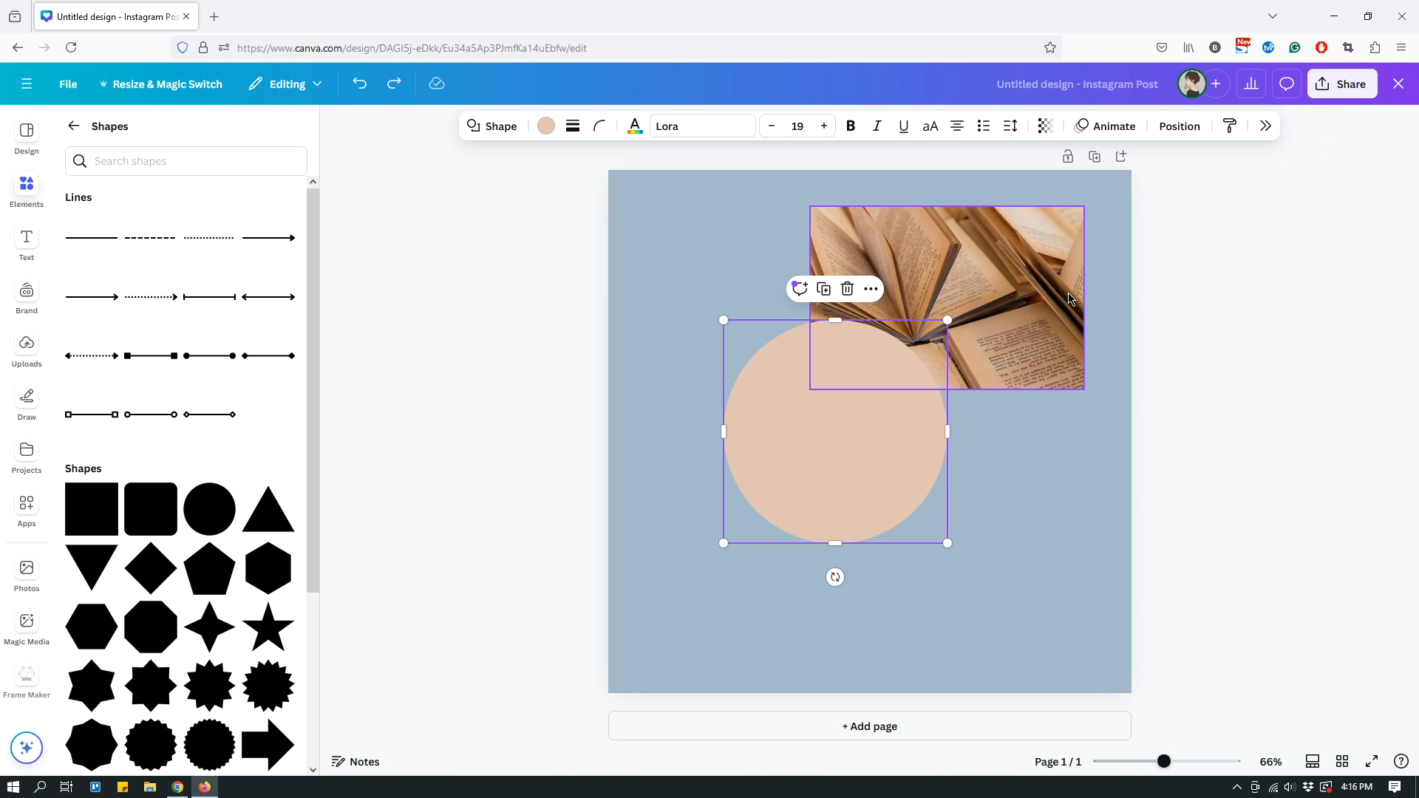
pyautogui.click(1060, 567)
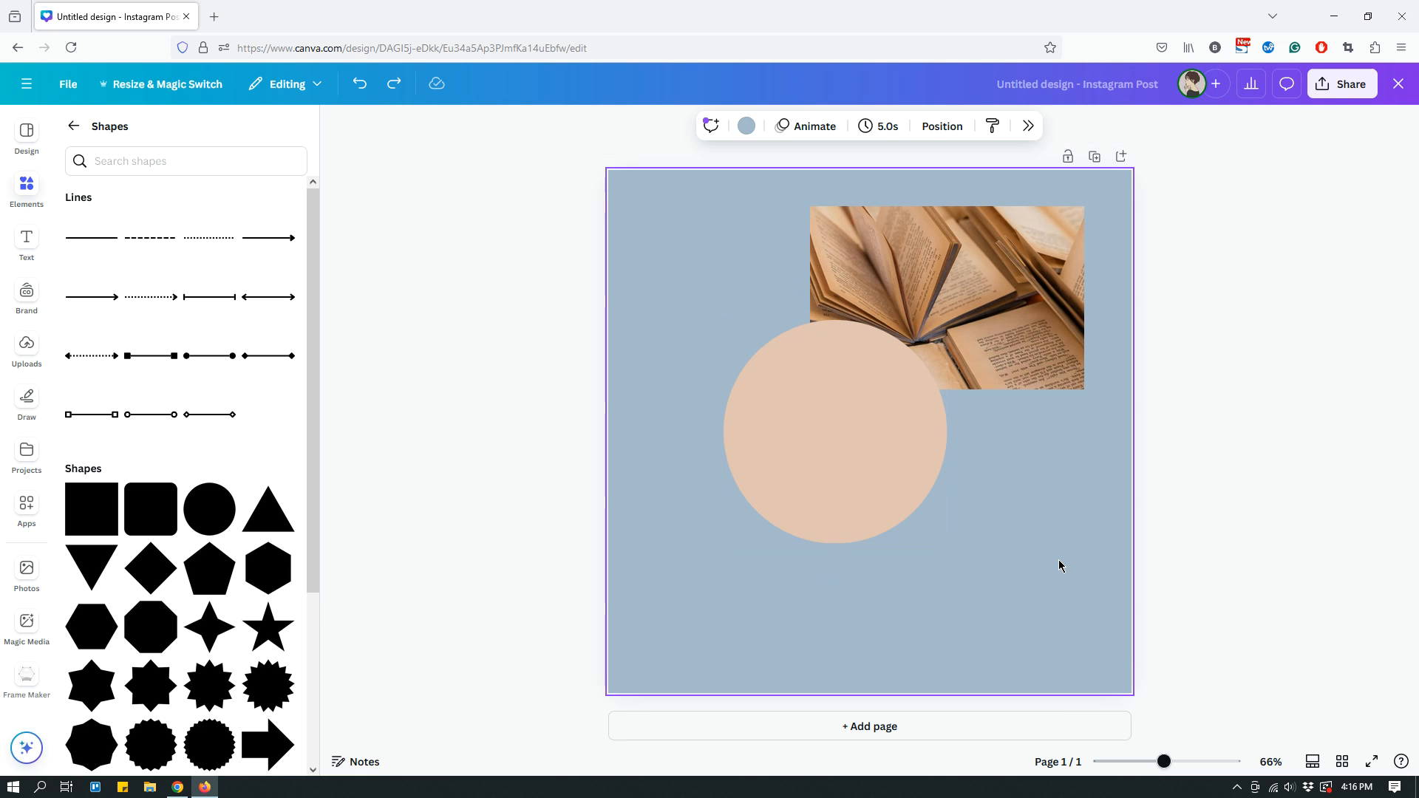
pyautogui.click(845, 441)
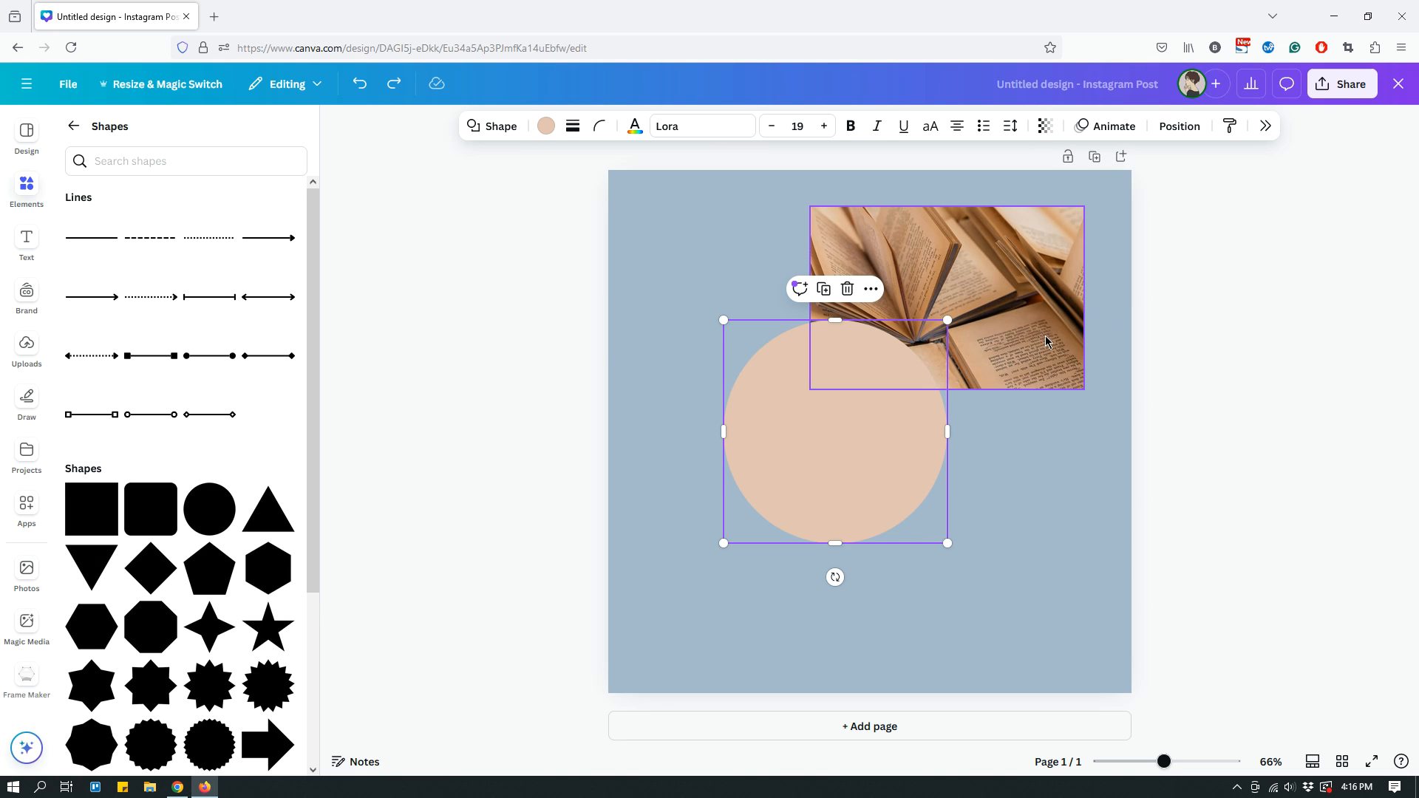
pyautogui.click(1180, 127)
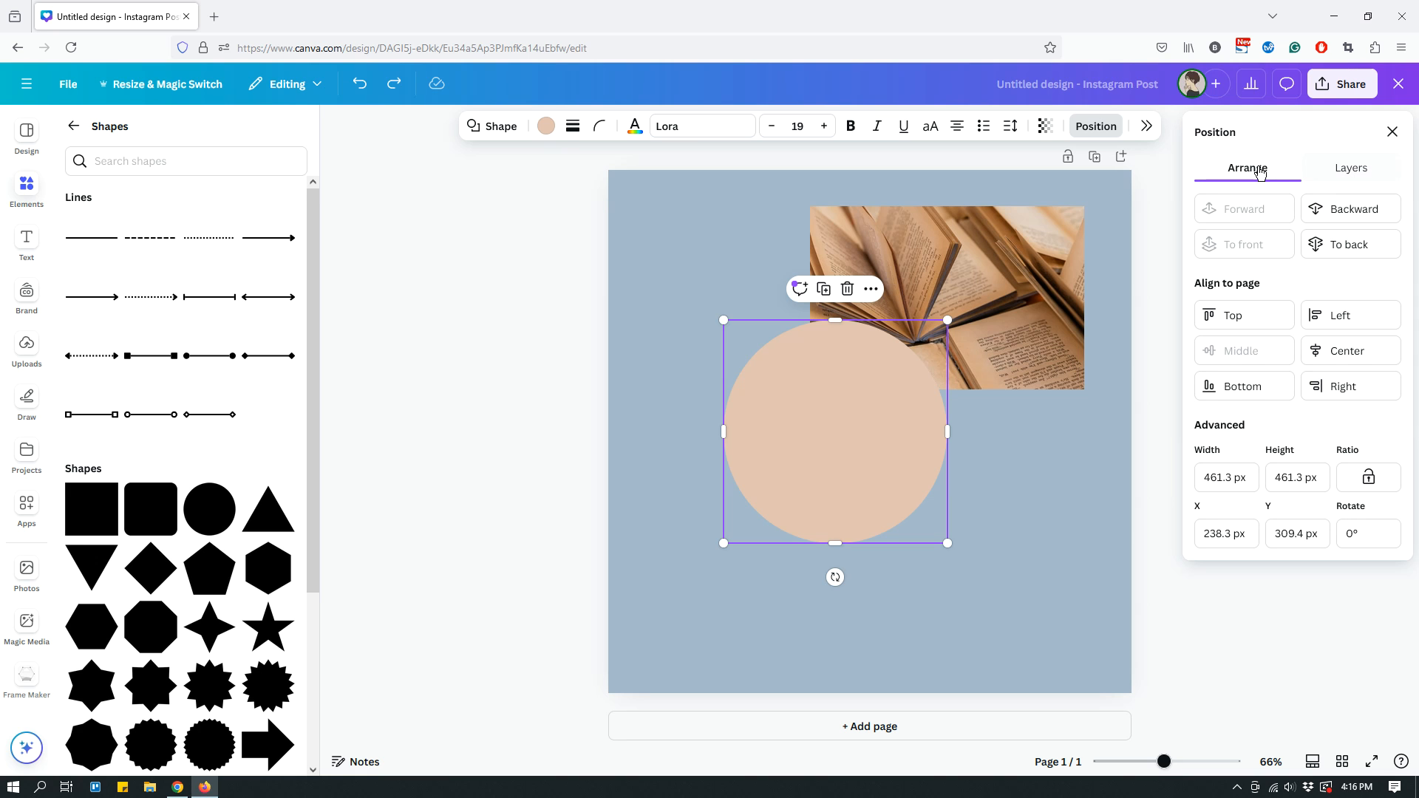
pyautogui.click(1355, 212)
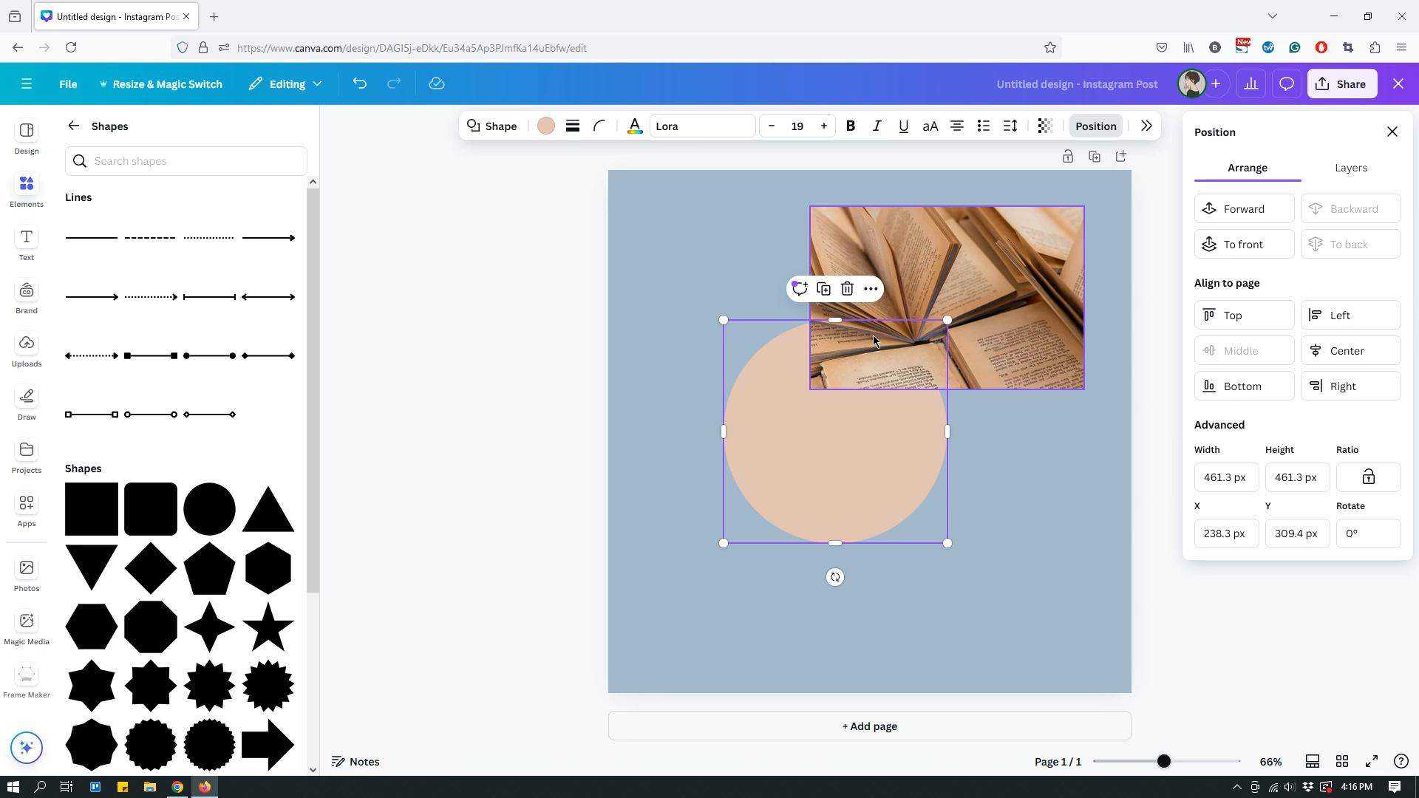
# Step: Reorder the layers so the books photo sits below the peach circle, and close the Position options
pyautogui.click(1355, 170)
pyautogui.moveTo(1334, 262); pyautogui.dragTo(1334, 334)
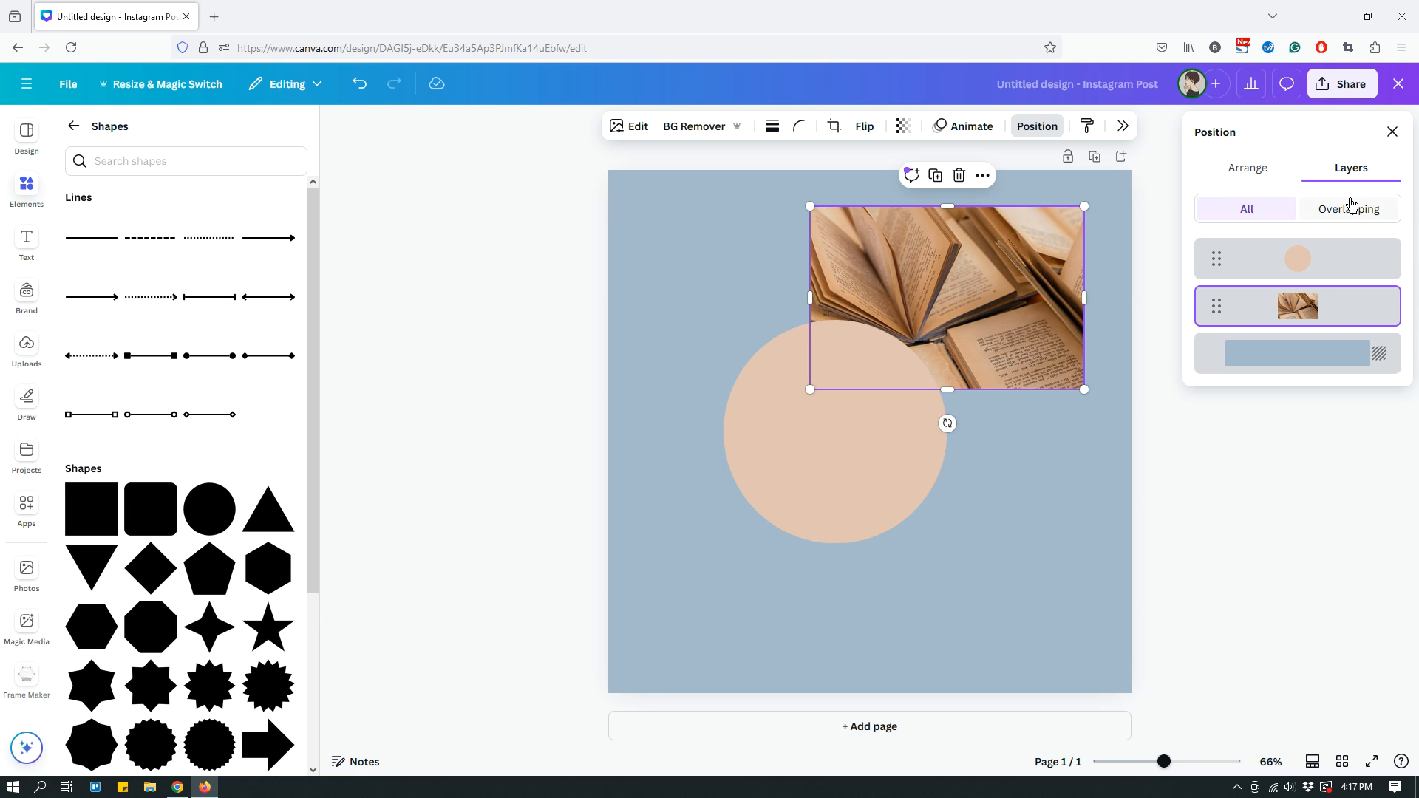
pyautogui.click(1312, 446)
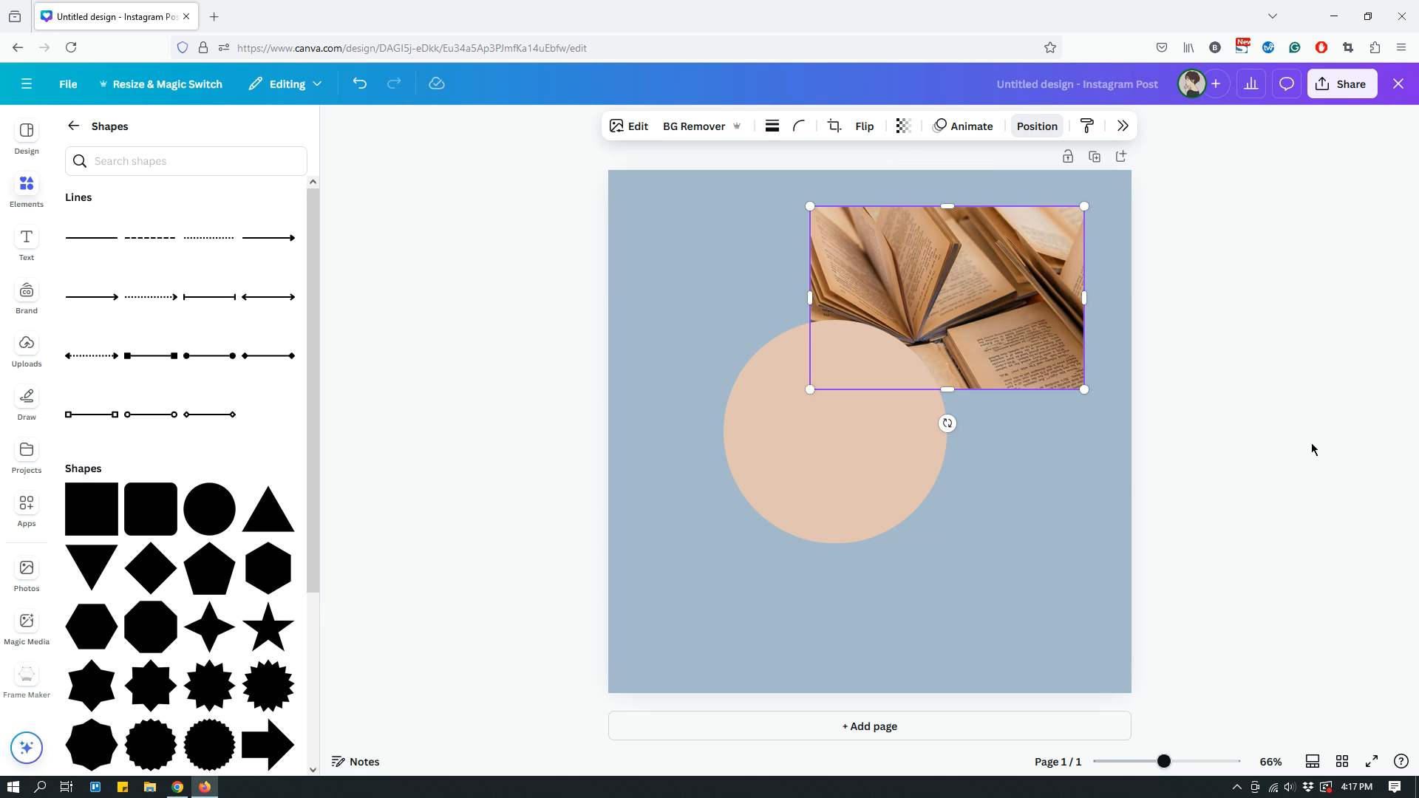
pyautogui.click(1056, 507)
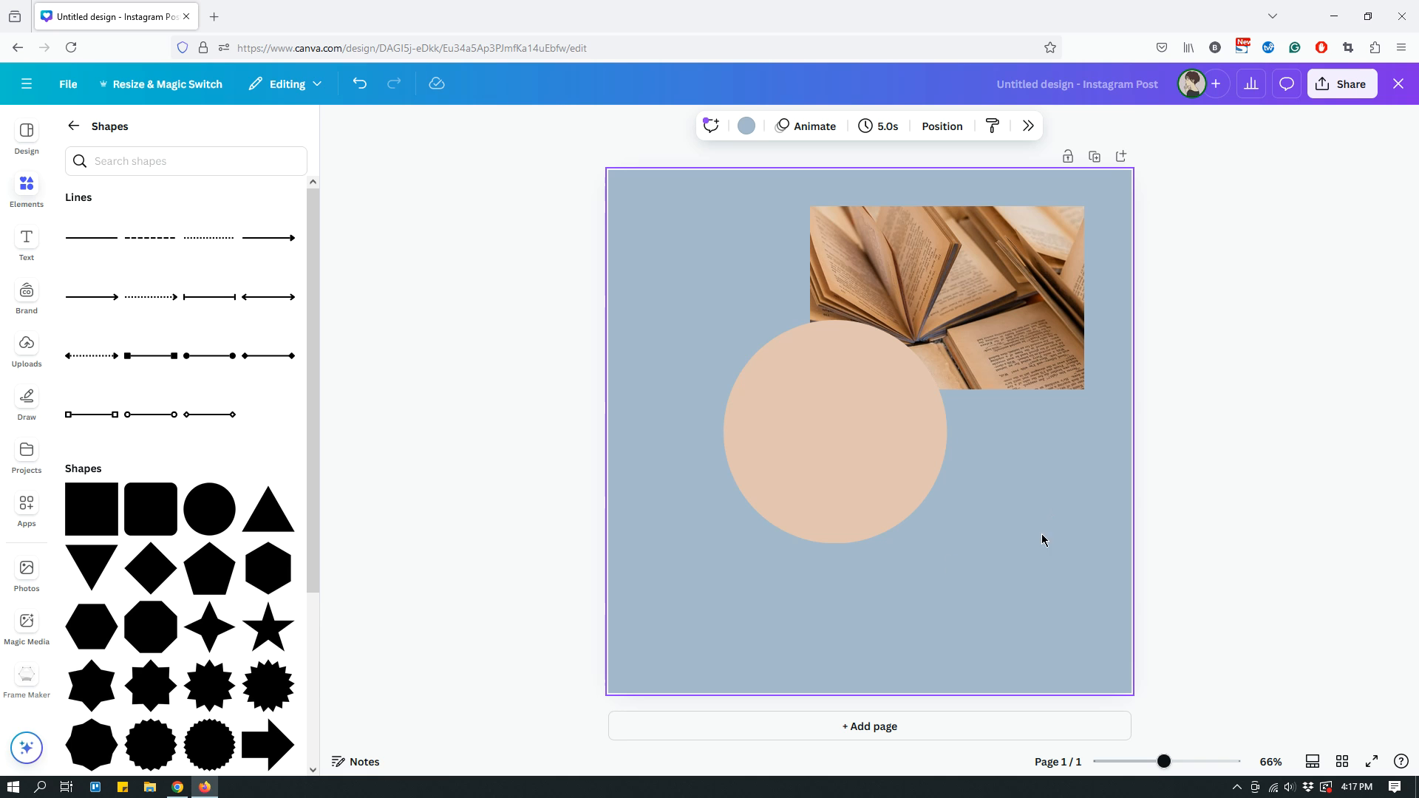
# Step: Browse the recently used, recommended and trending pictures in the Photos library, then deselect everything on the page
pyautogui.click(27, 191)
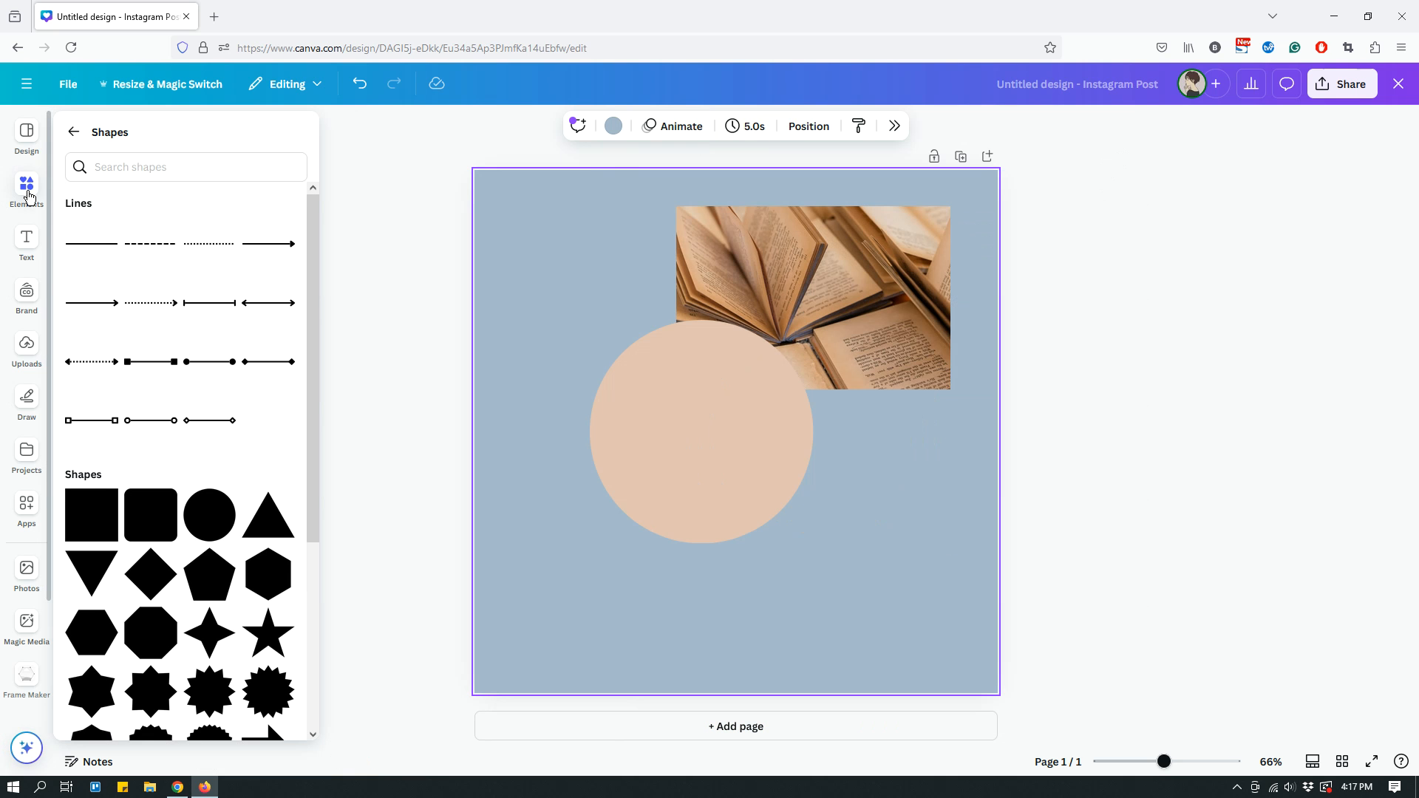
pyautogui.click(24, 356)
pyautogui.click(27, 573)
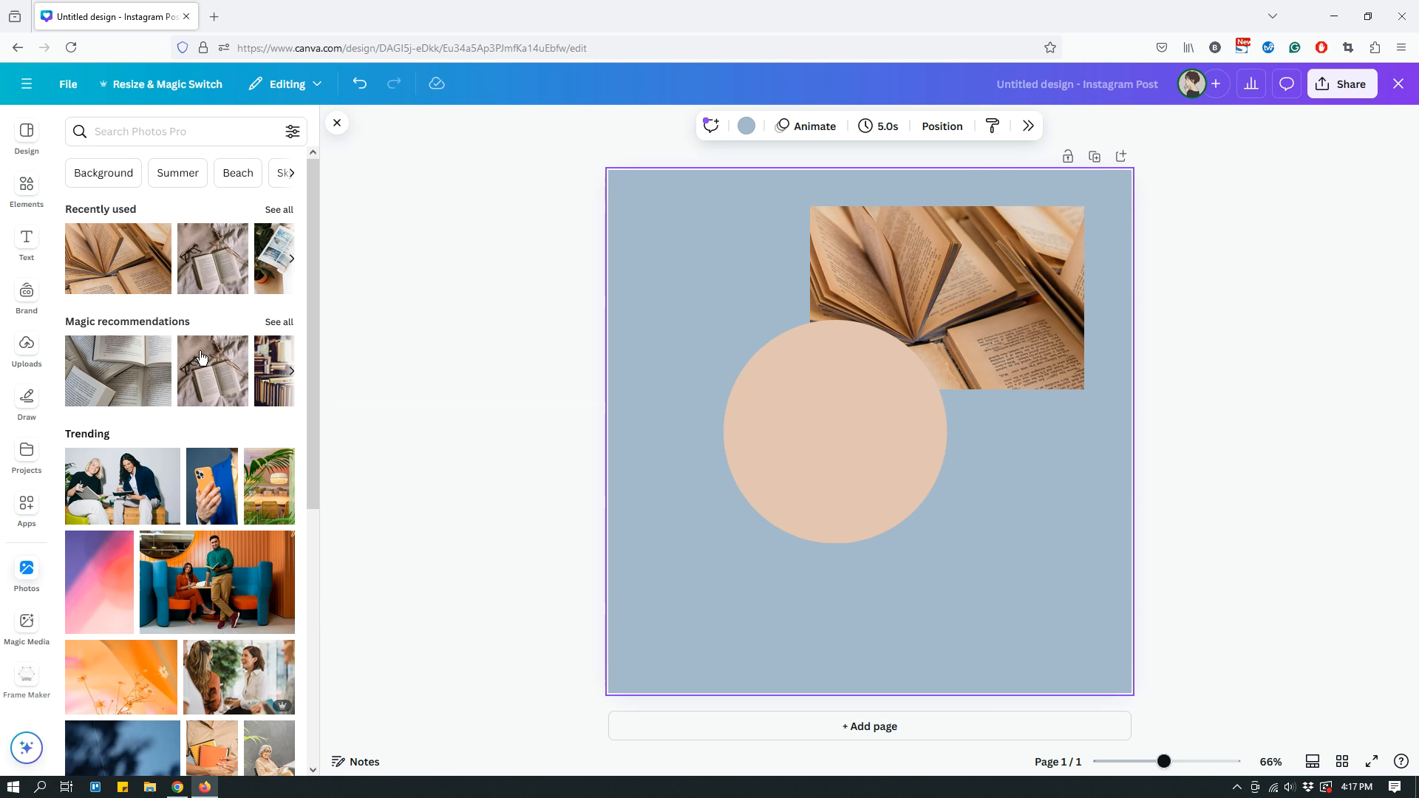
pyautogui.scroll(-10, 208, 378)
pyautogui.scroll(10, 203, 392)
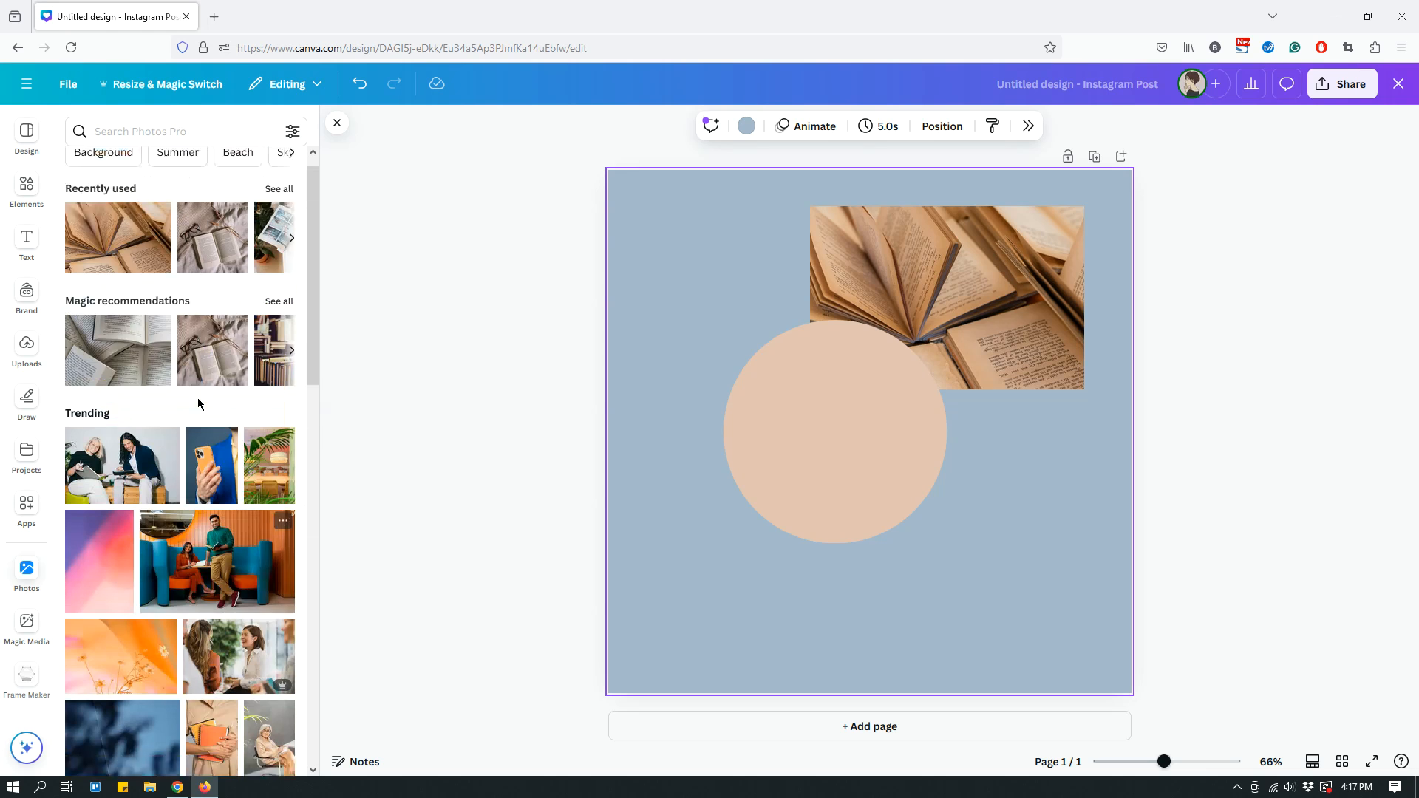
pyautogui.click(1198, 332)
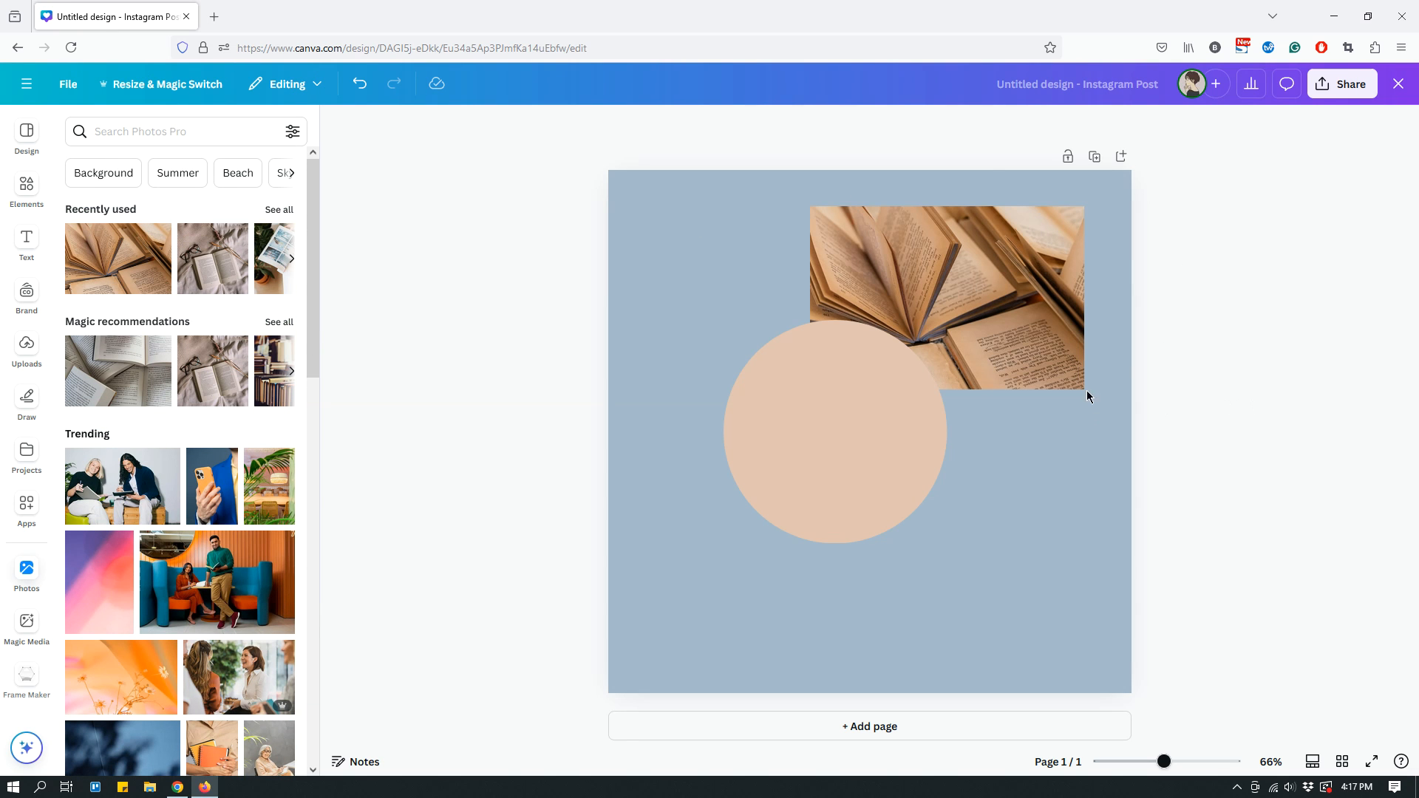
# Step: Leave the design for the Canva home page, and reopen the untitled Instagram Post in the editor with the main menu collapsed
pyautogui.click(951, 354)
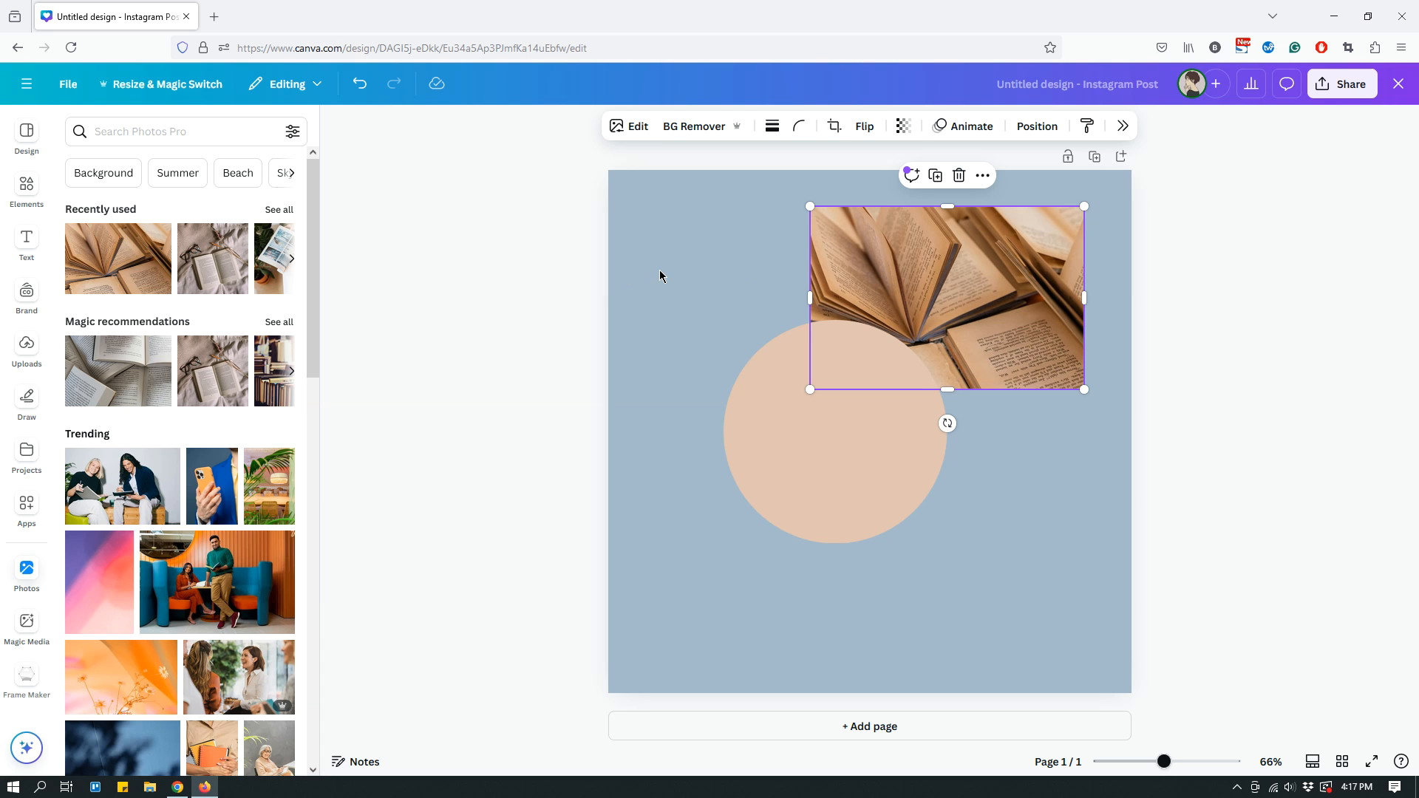
pyautogui.click(29, 87)
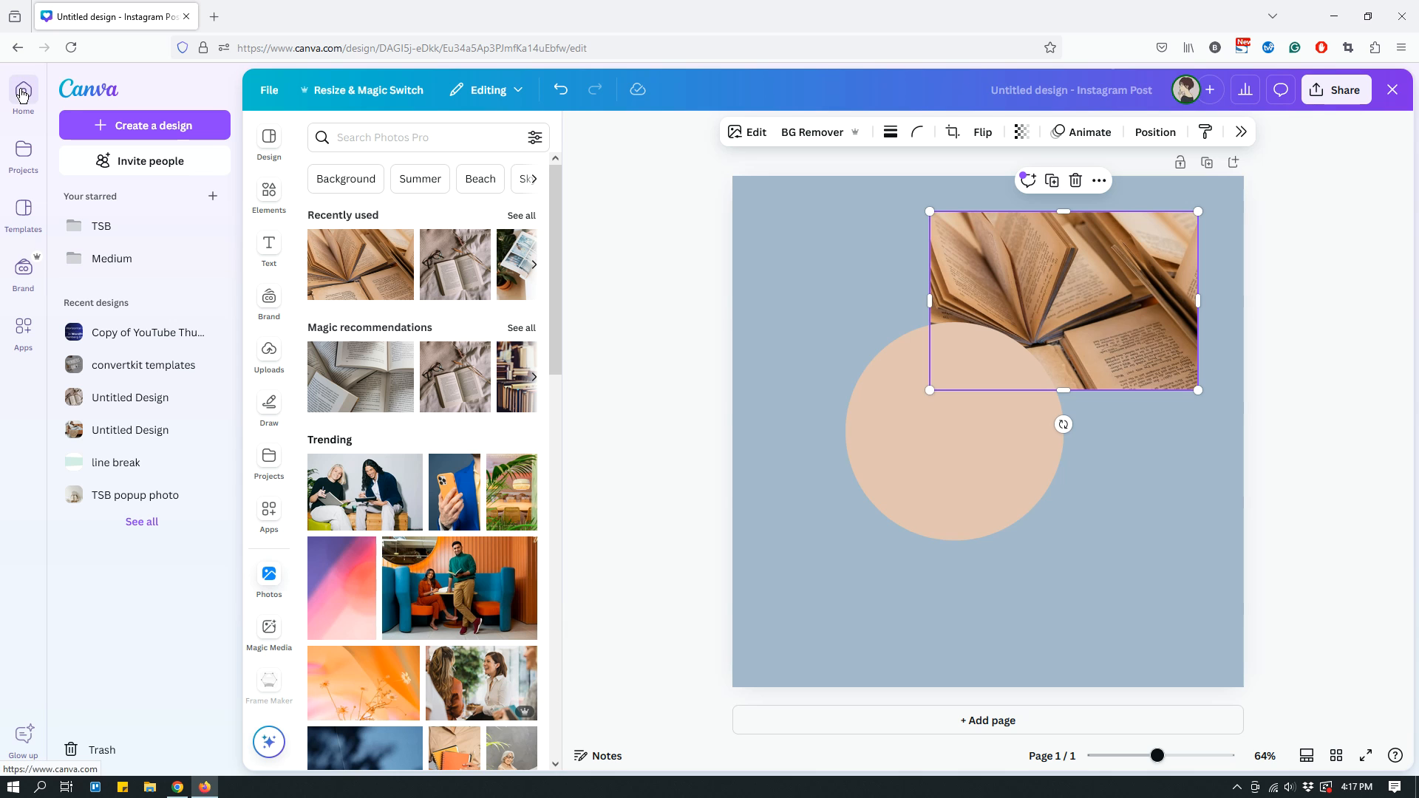
pyautogui.click(659, 221)
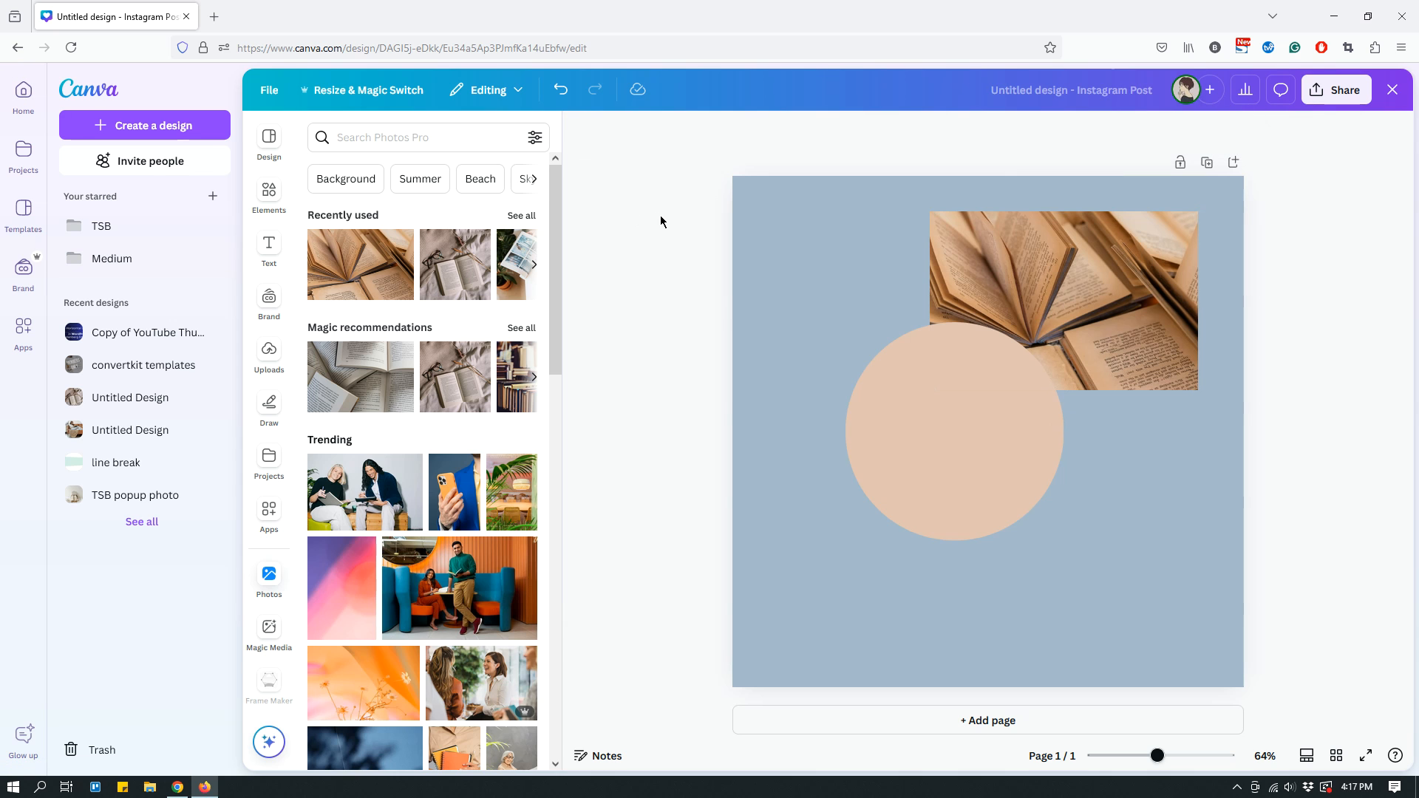
pyautogui.click(683, 266)
pyautogui.click(24, 101)
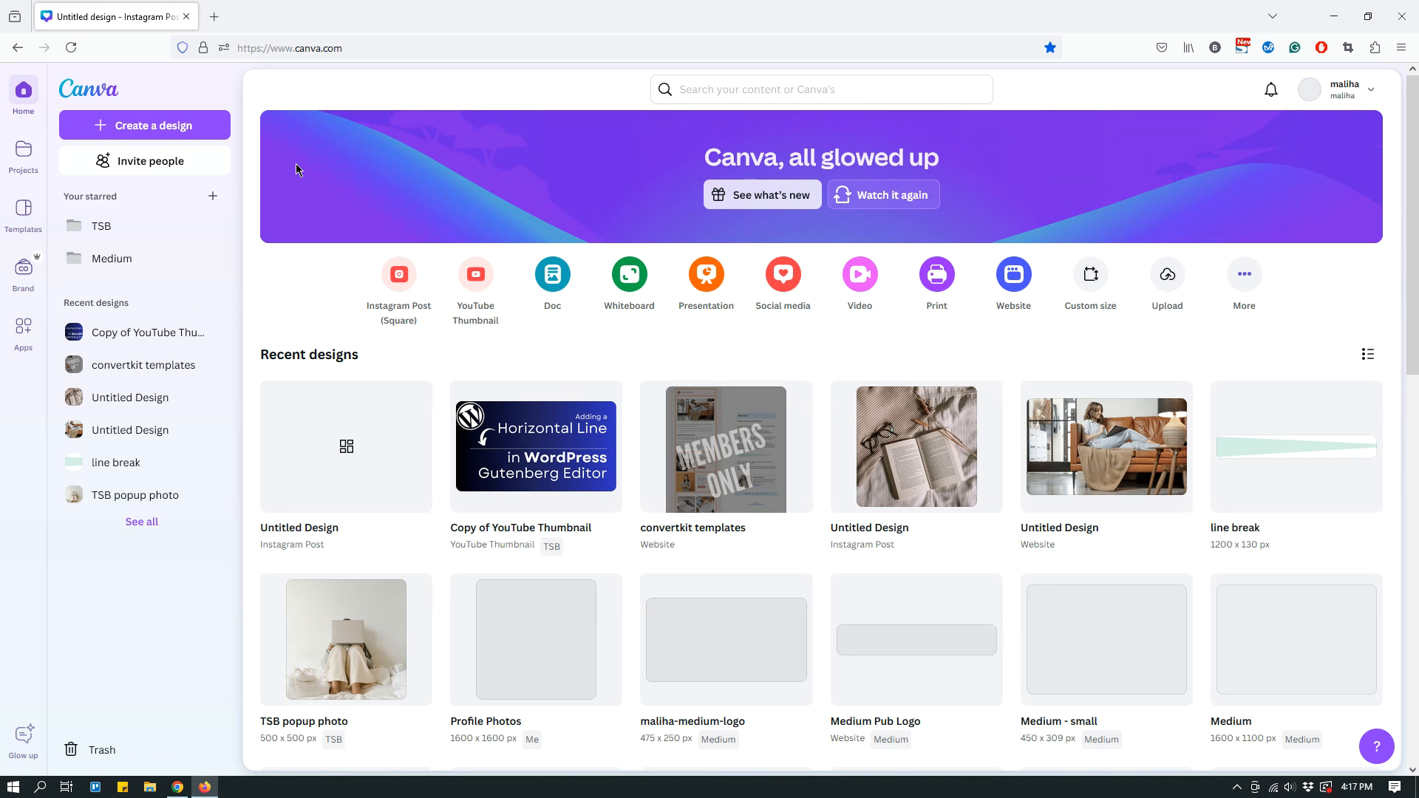
pyautogui.click(304, 464)
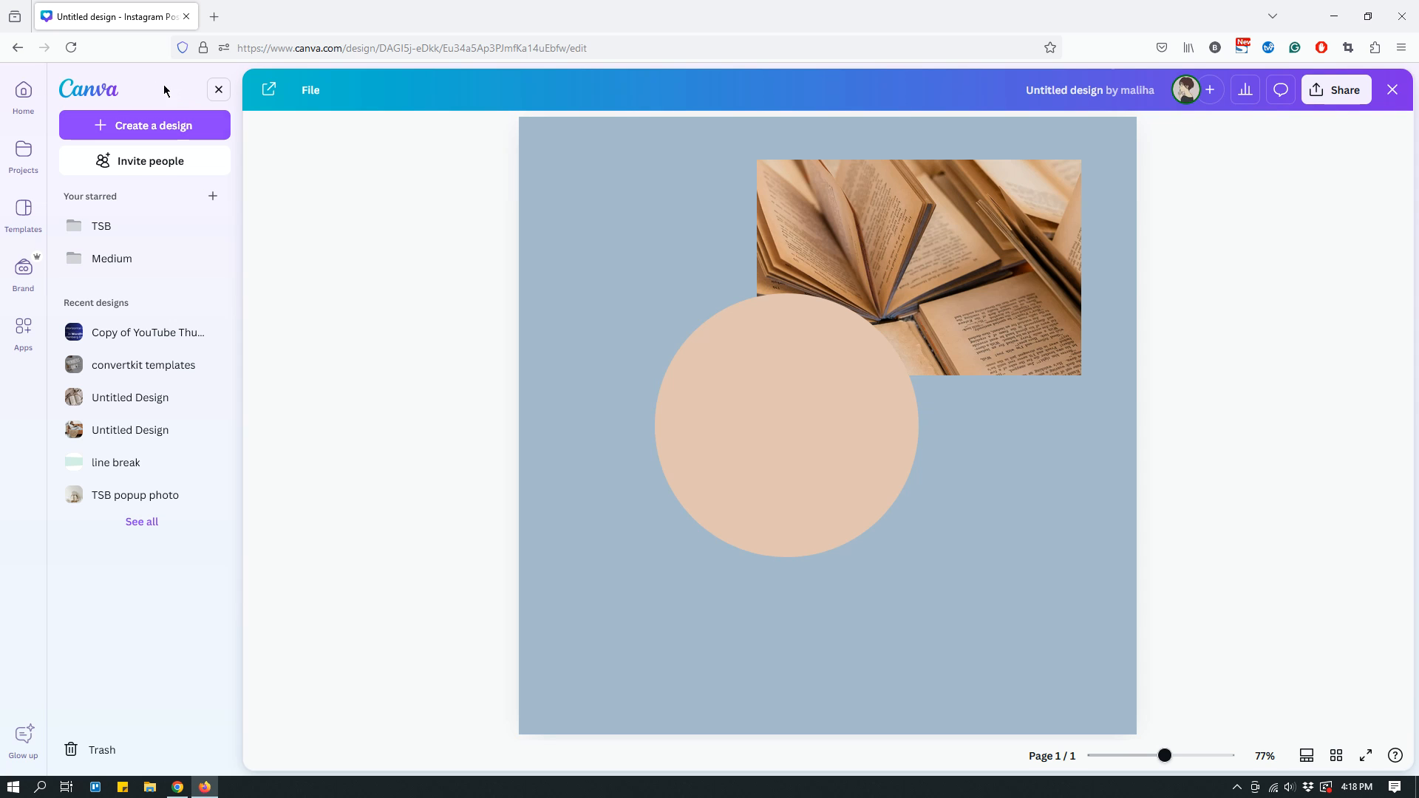
pyautogui.click(219, 97)
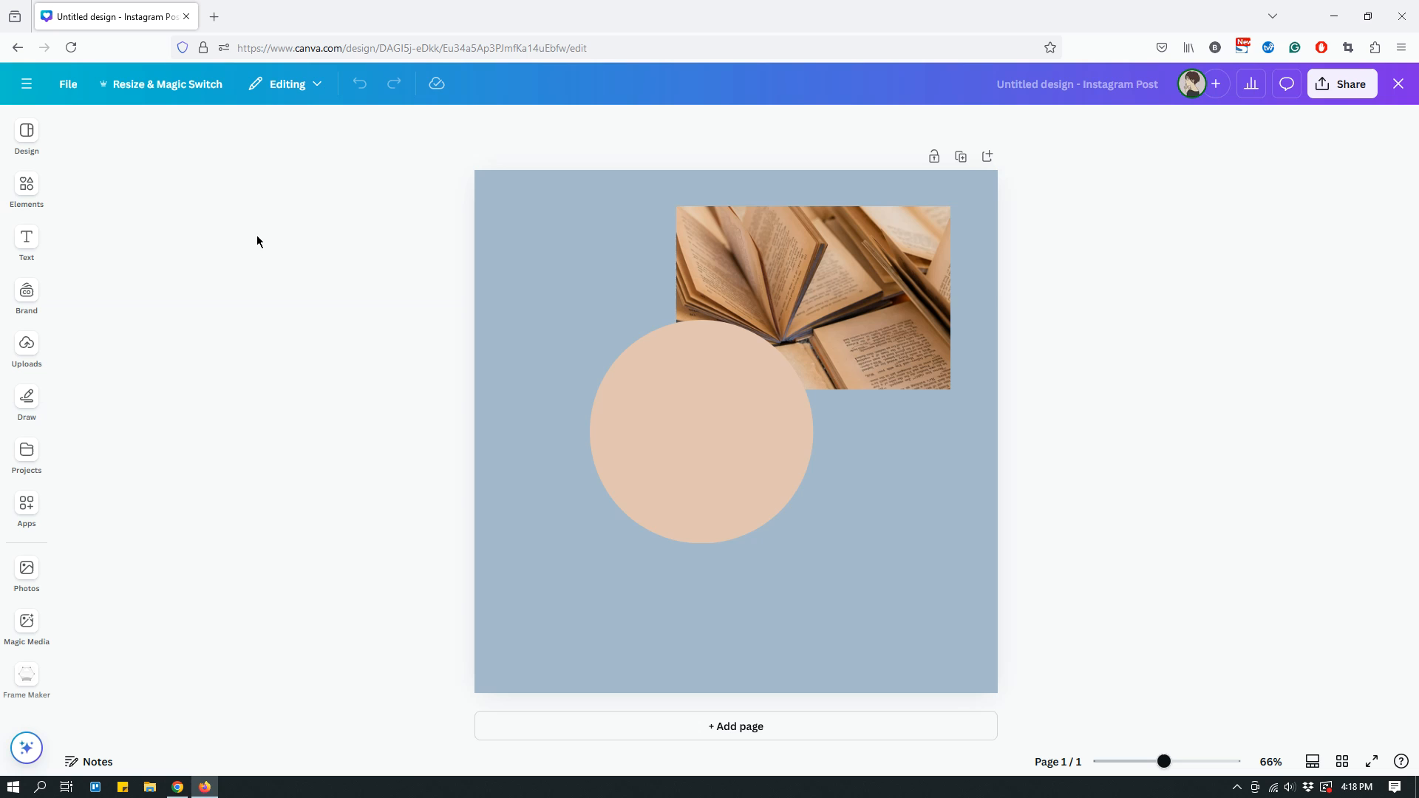
# Step: Look over the main menu with its starred folders and recent designs beside the page, and collapse it
pyautogui.click(28, 92)
pyautogui.click(28, 91)
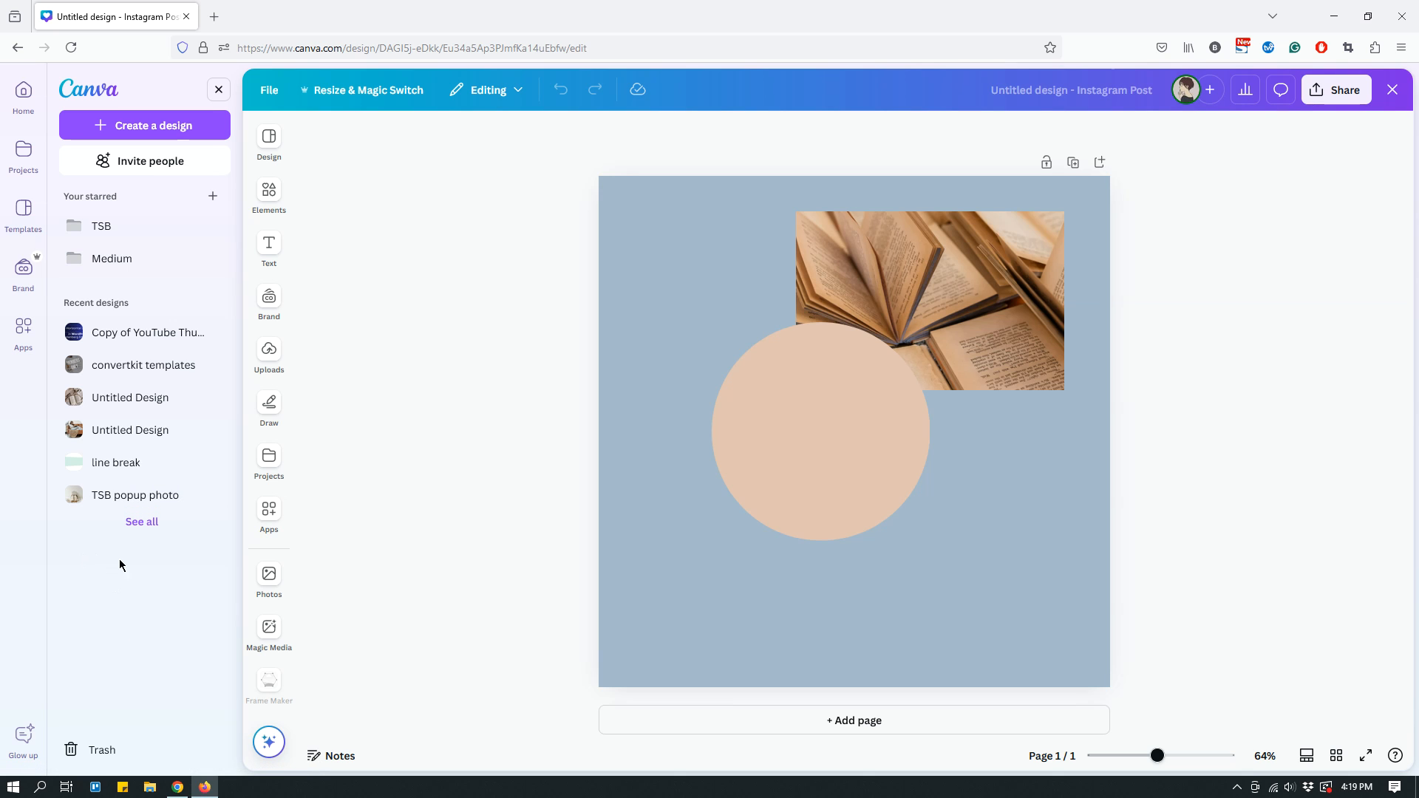
pyautogui.click(219, 92)
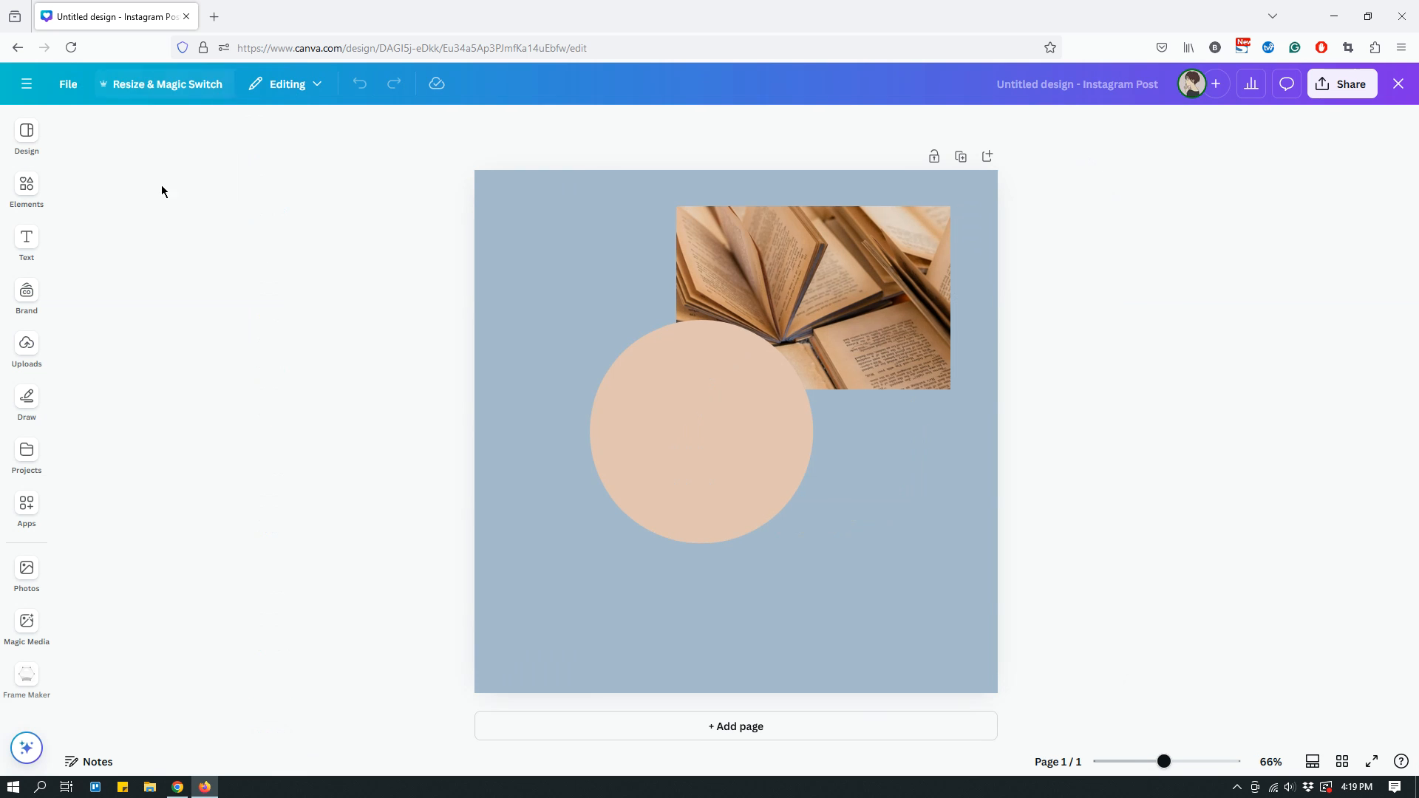
# Step: Close the design and open the account settings from the home page
pyautogui.click(1399, 88)
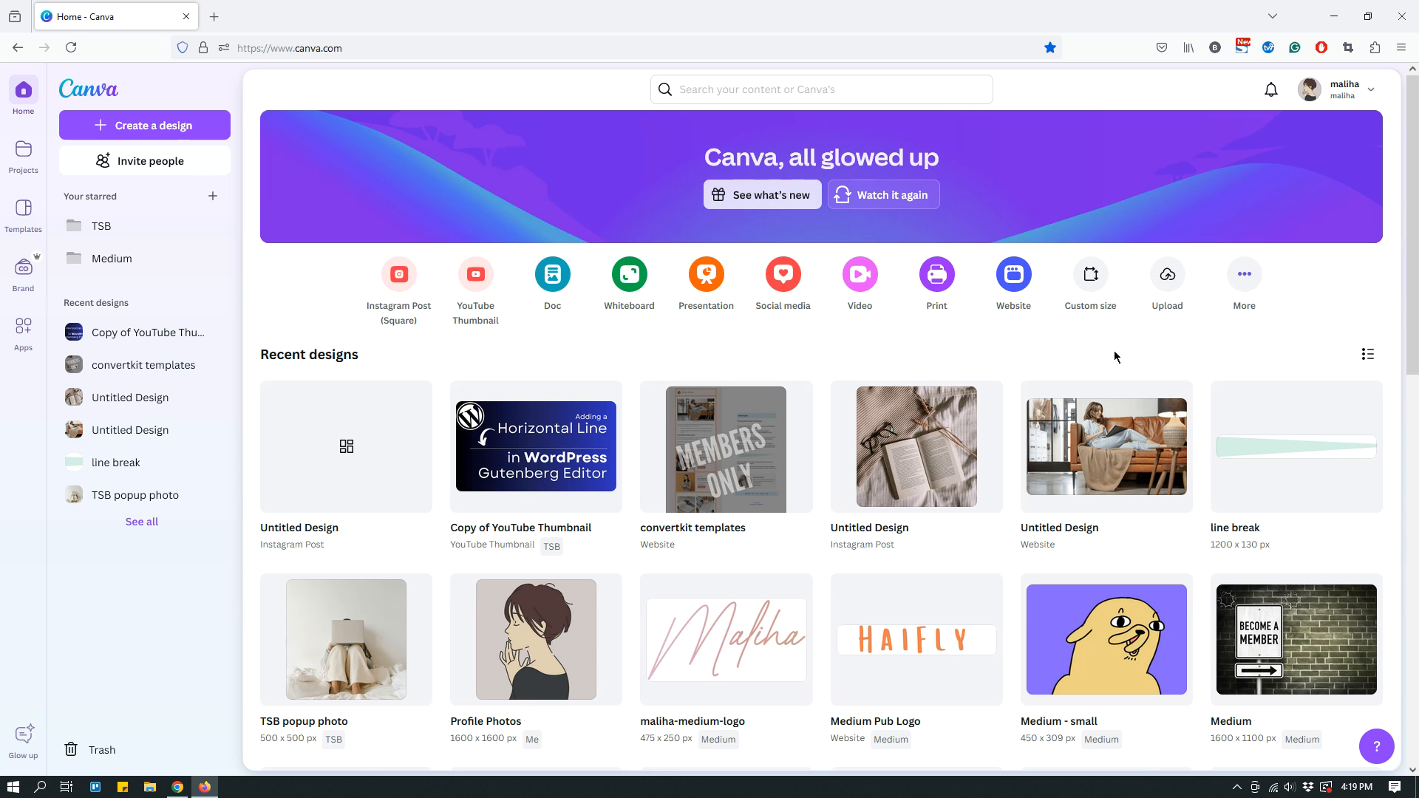
pyautogui.click(1377, 92)
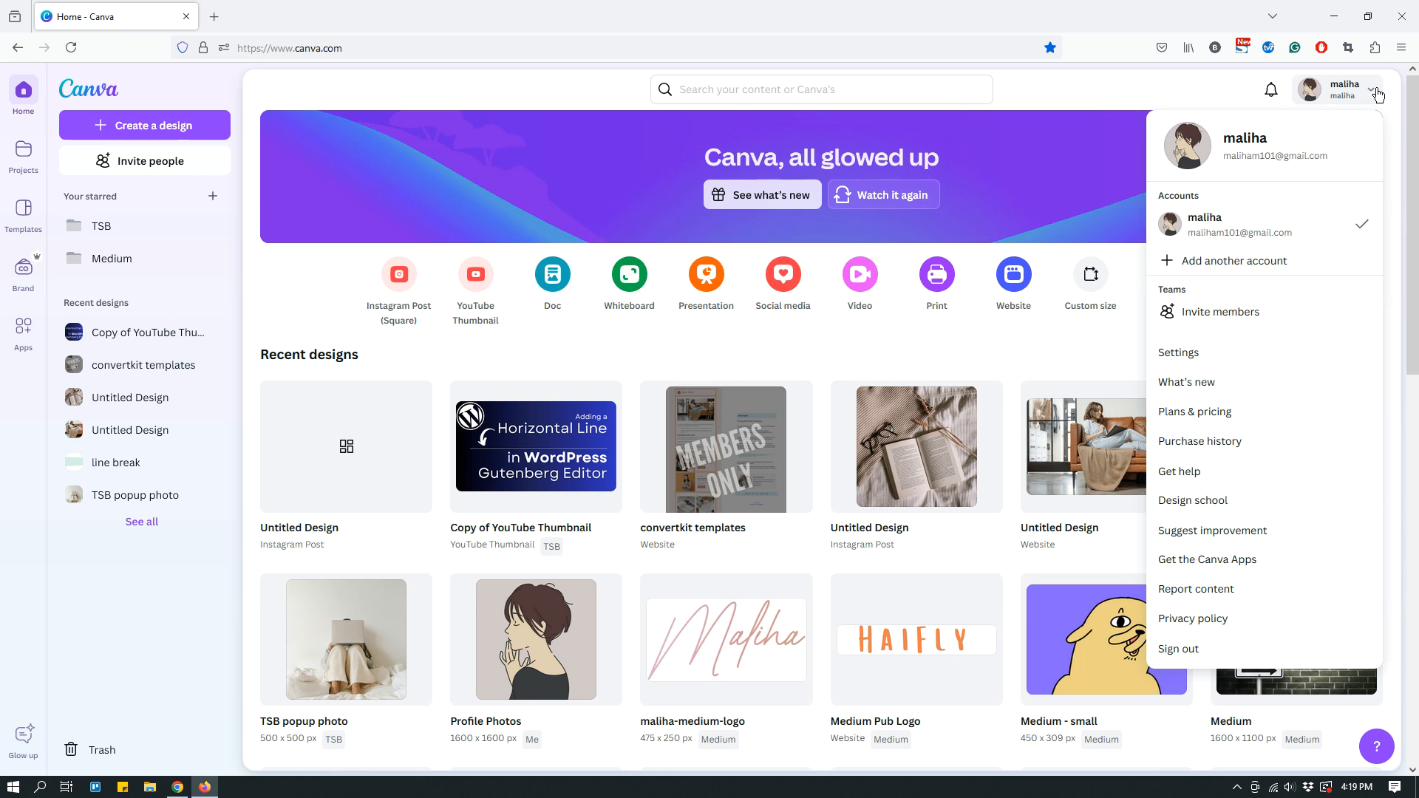
pyautogui.click(1323, 94)
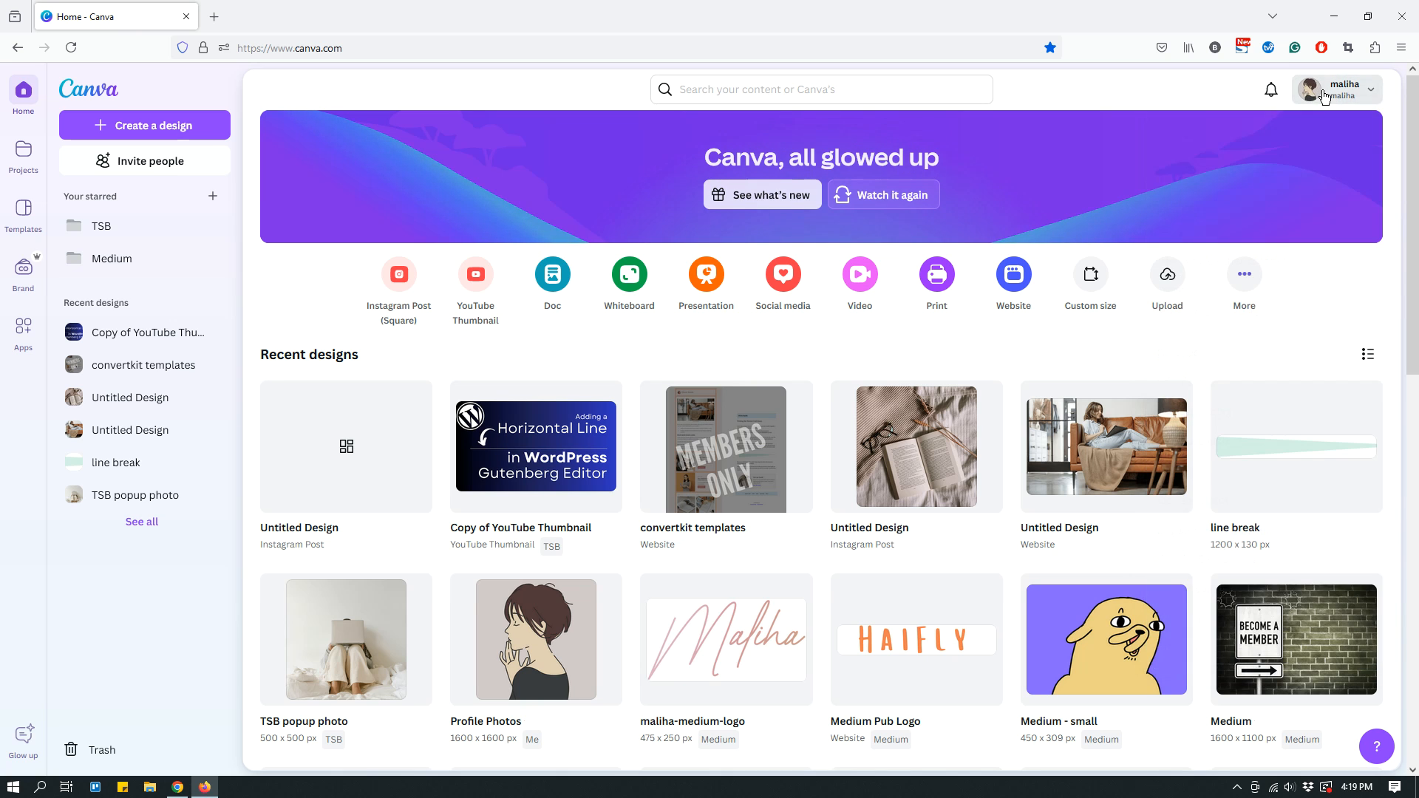
pyautogui.click(1322, 95)
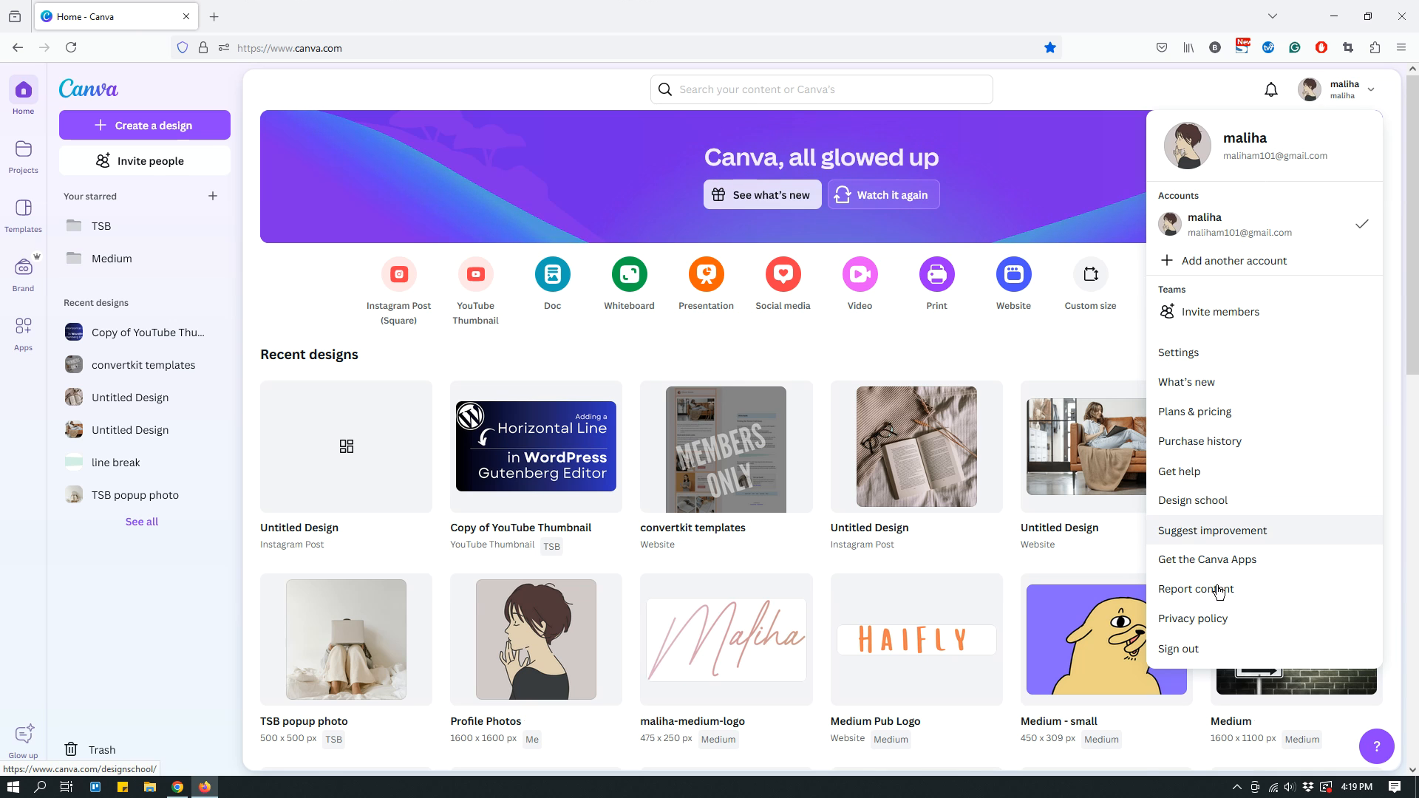
pyautogui.click(1186, 352)
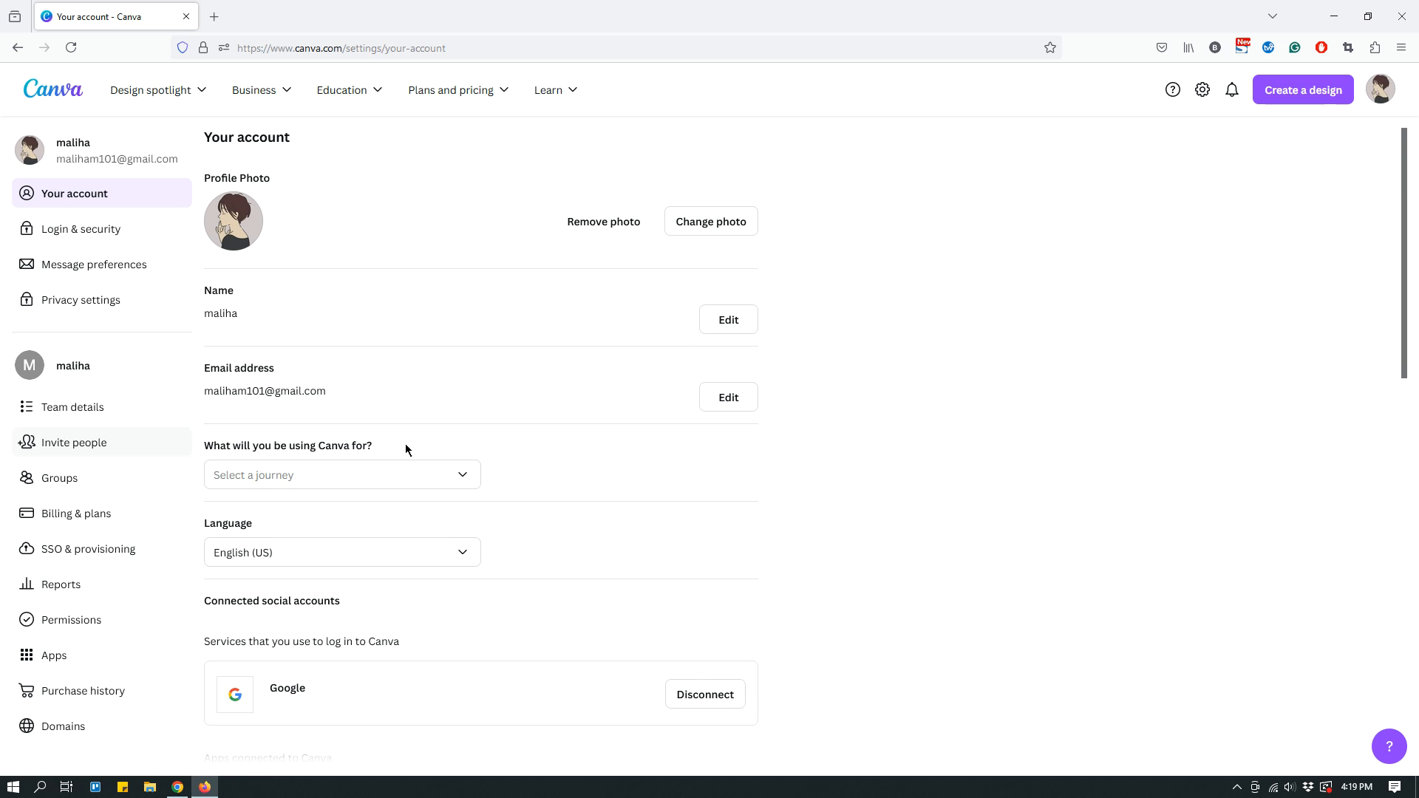
# Step: Look through the account settings and set the Canva theme to Dark
pyautogui.scroll(-1, 622, 441)
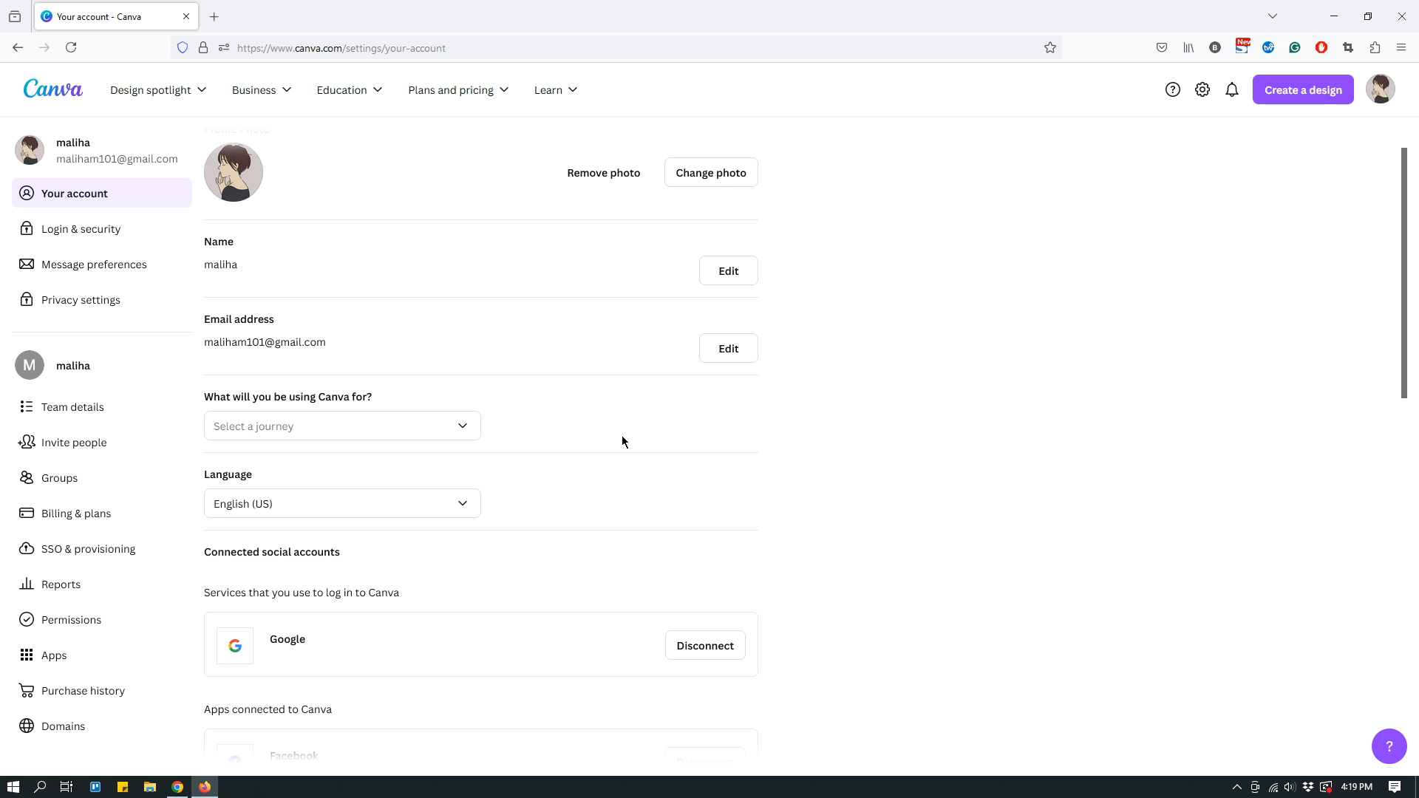
pyautogui.scroll(-6, 622, 441)
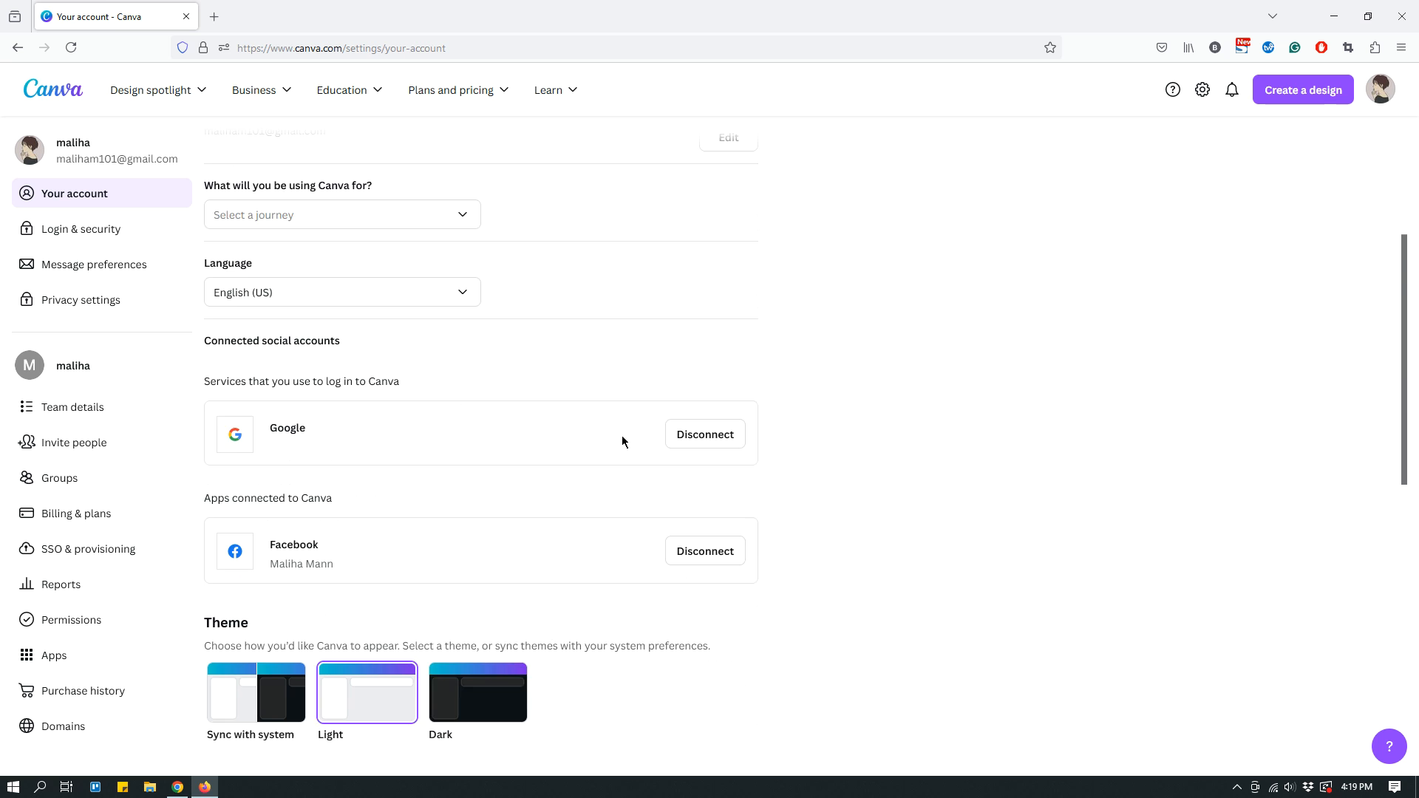
pyautogui.scroll(5, 618, 440)
pyautogui.scroll(-7, 619, 440)
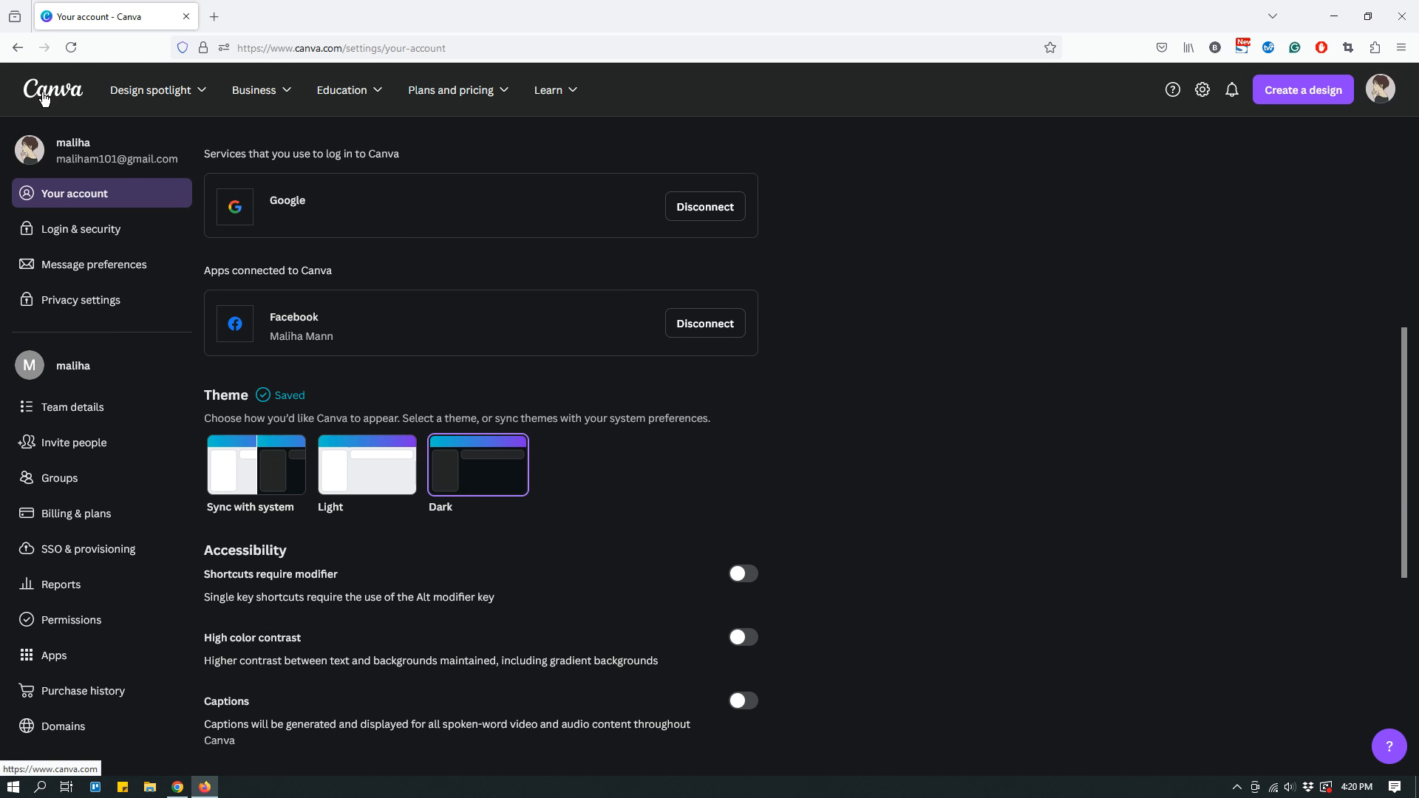
# Step: Check how the refreshed home page and the untitled Instagram Post look in the Dark theme, and close the design
pyautogui.click(42, 94)
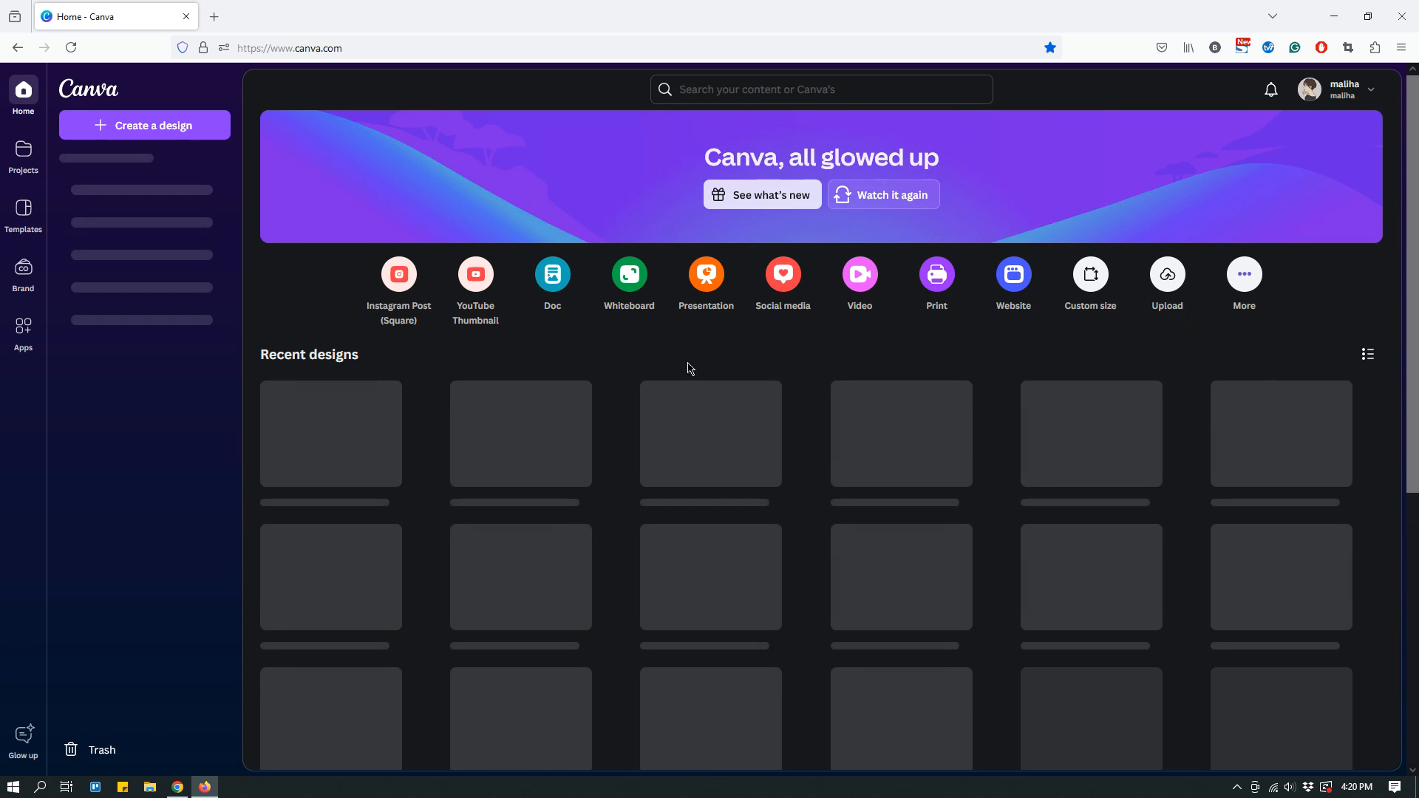
pyautogui.scroll(-5, 593, 417)
pyautogui.scroll(5, 614, 484)
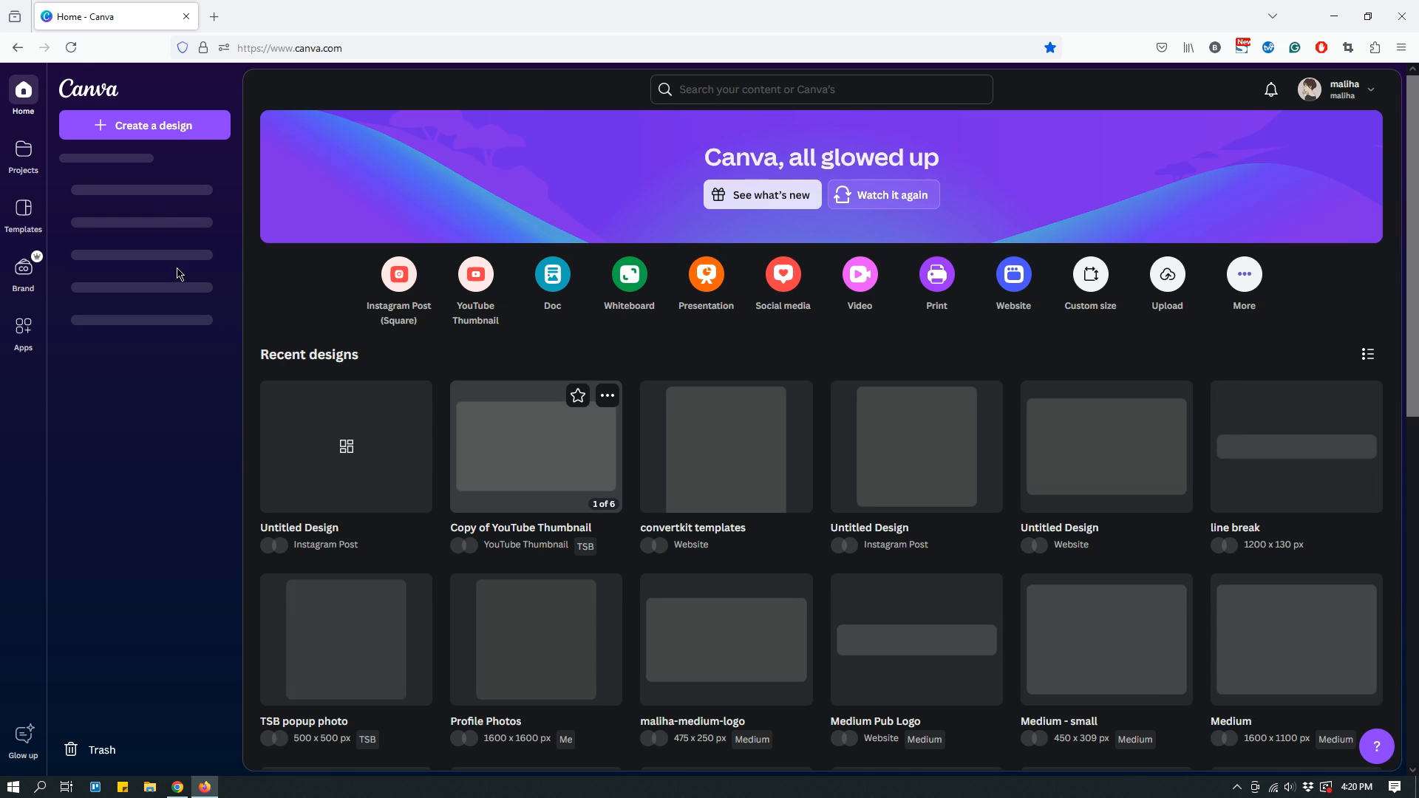
pyautogui.press('F5')
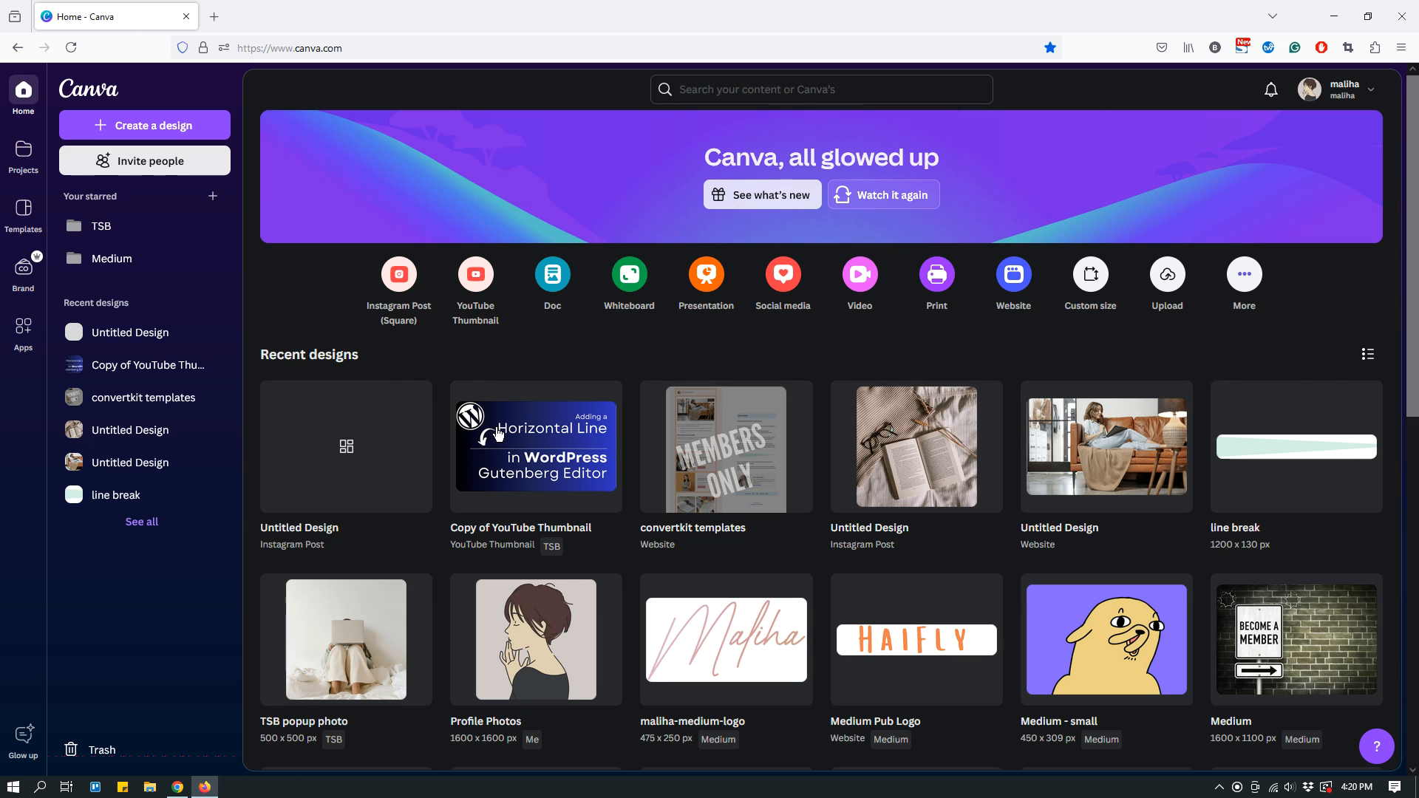
pyautogui.click(329, 456)
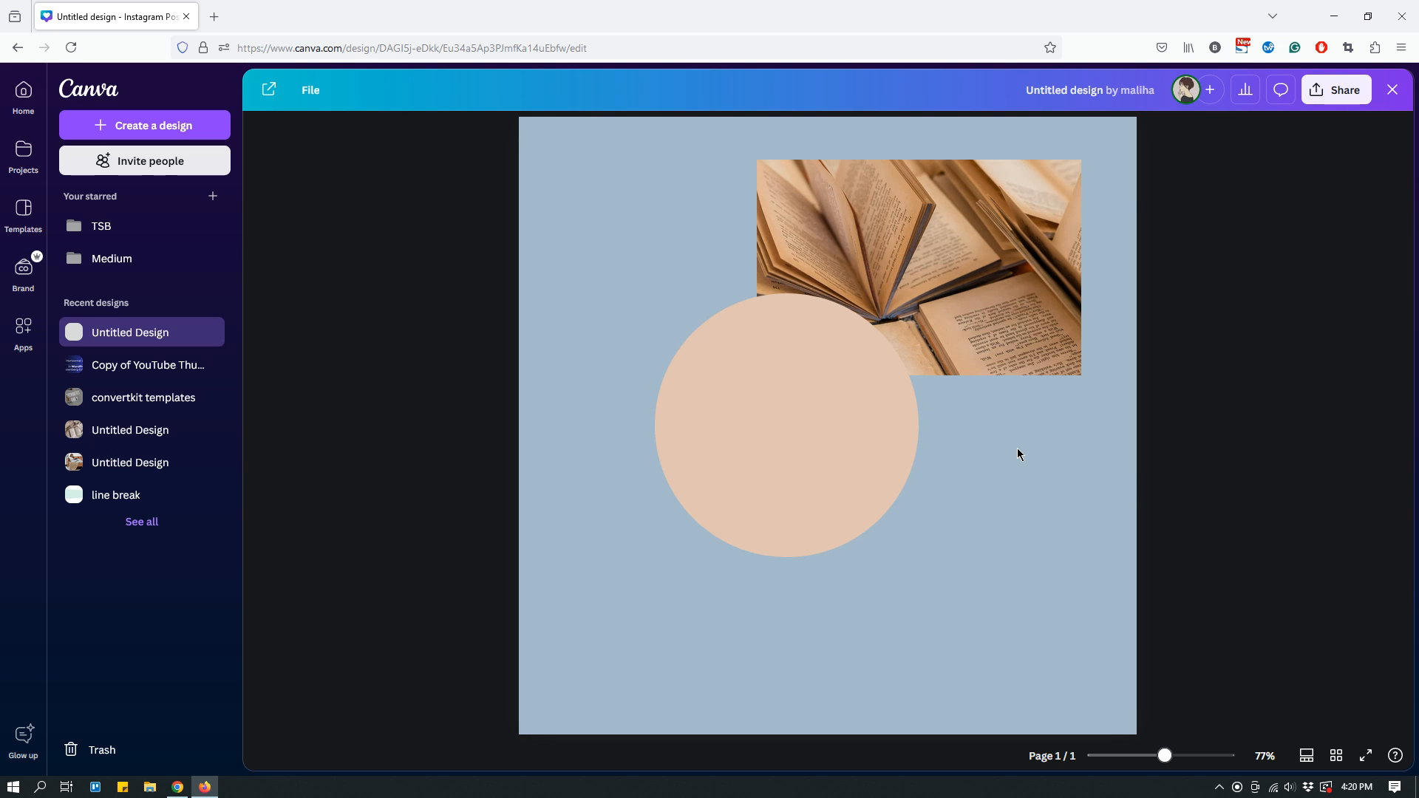
pyautogui.click(1392, 91)
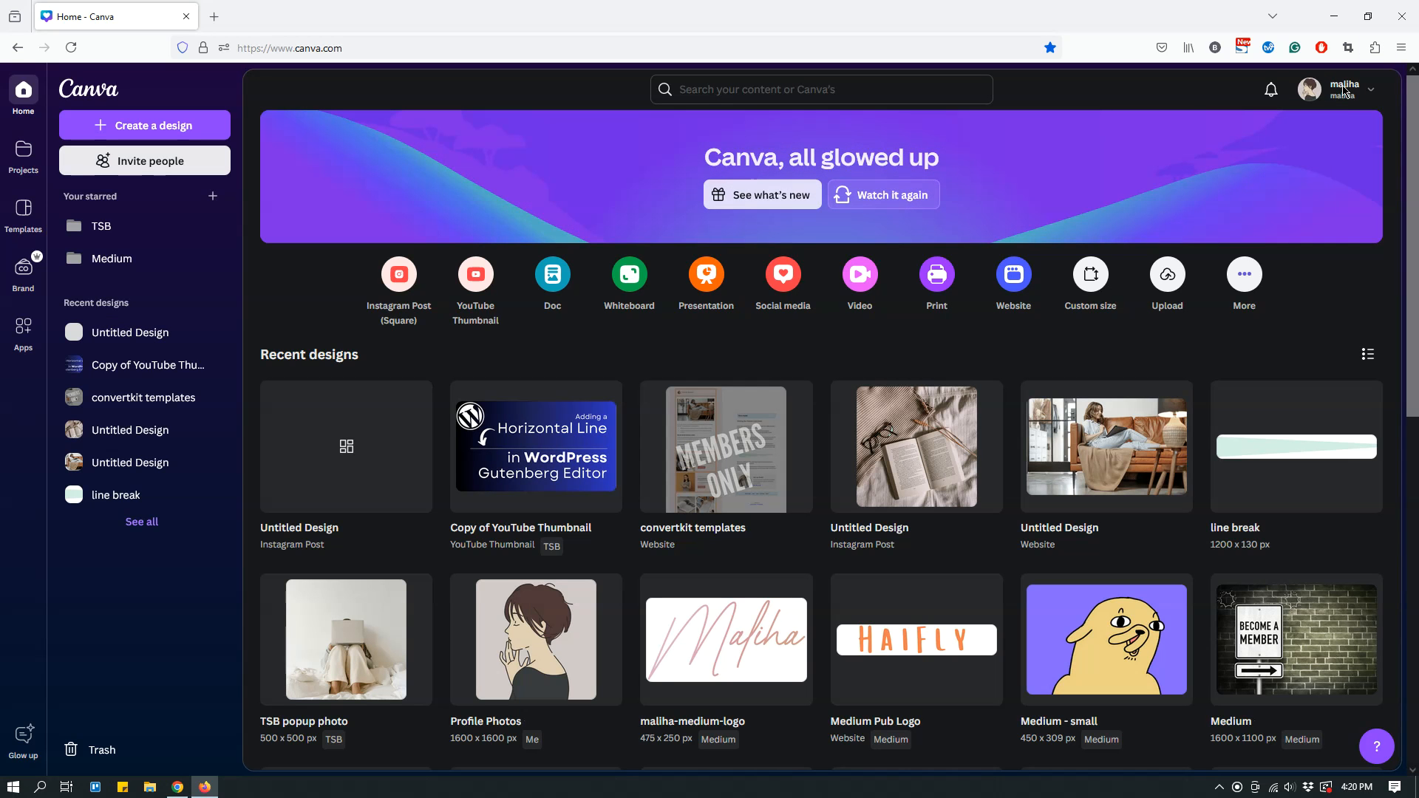
# Step: Set the theme to Light in the account settings
pyautogui.click(1340, 89)
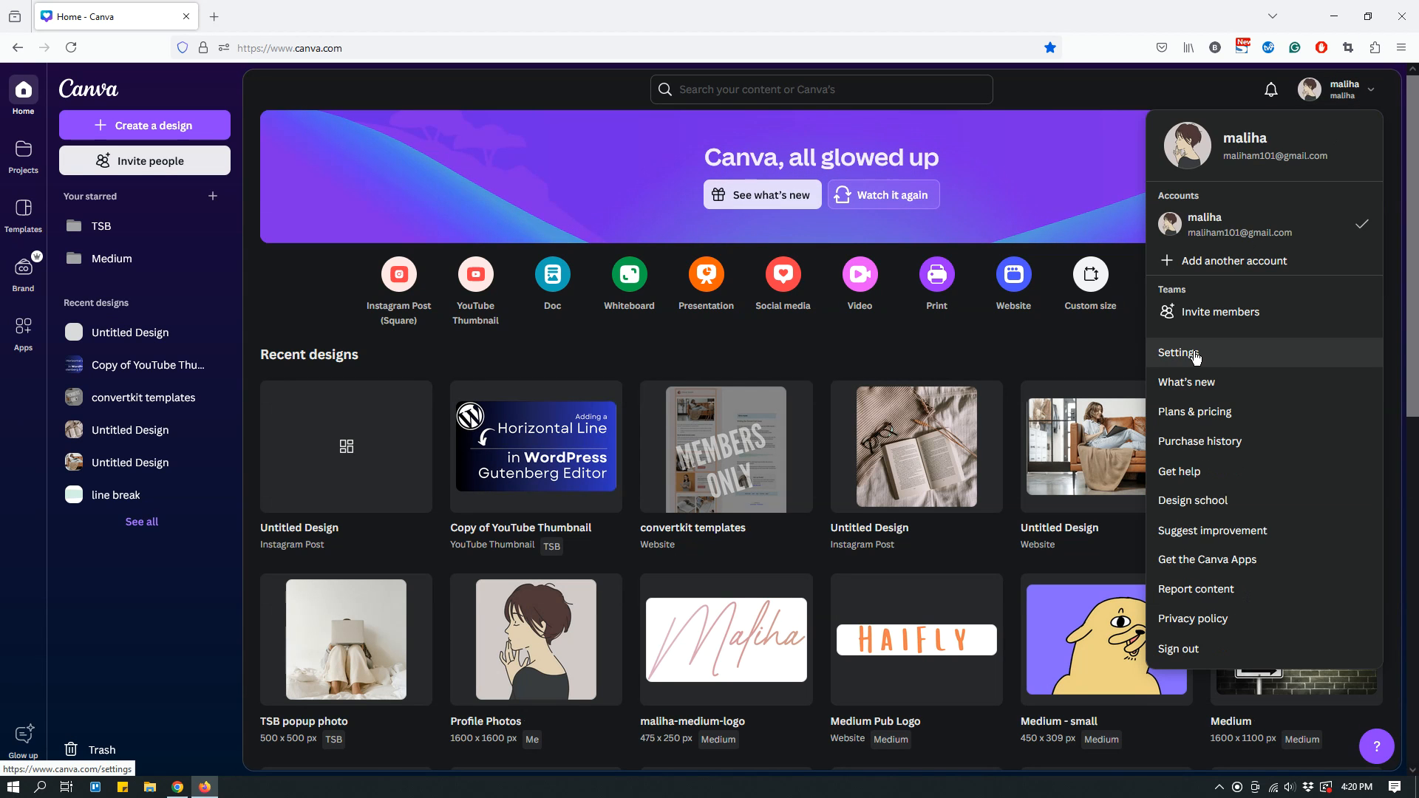
pyautogui.click(1197, 353)
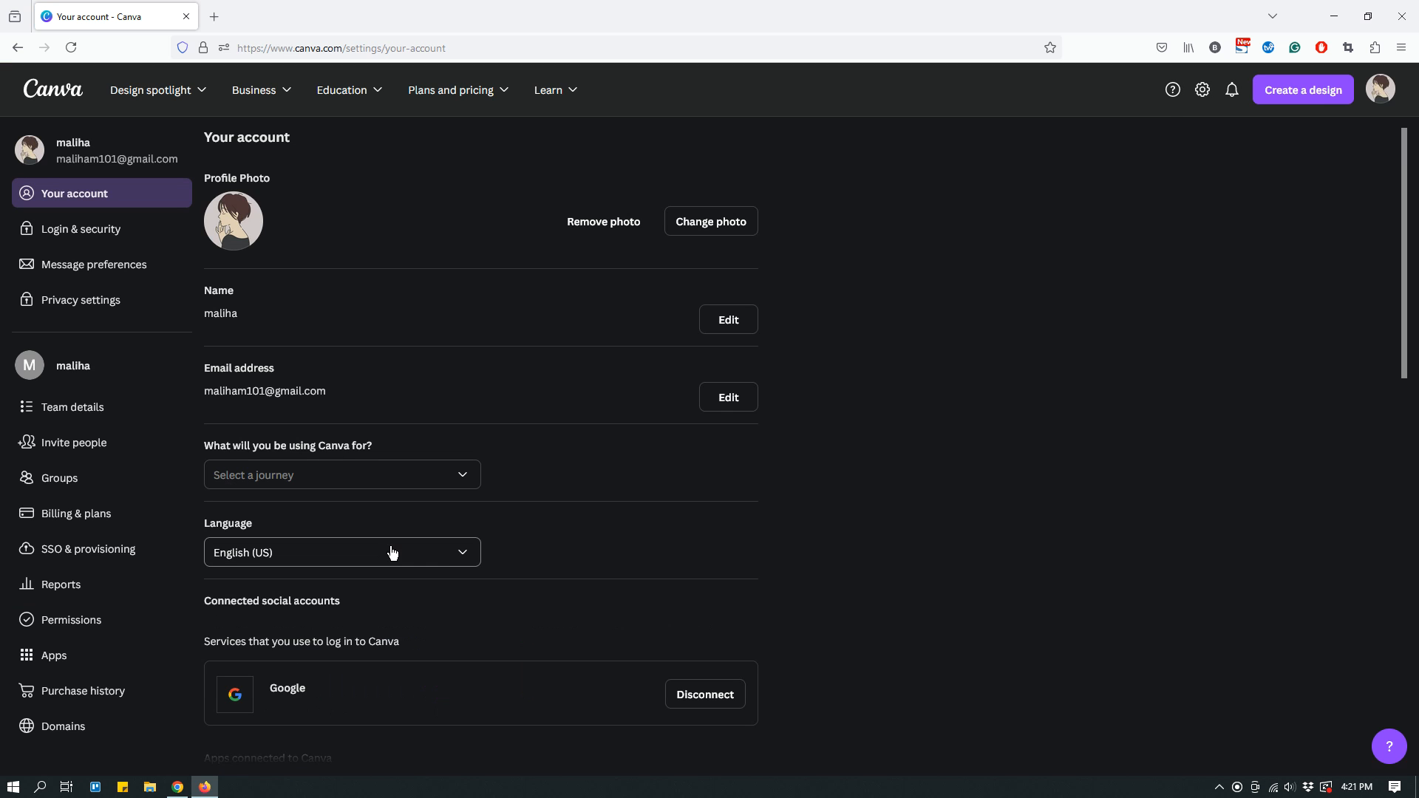
pyautogui.scroll(-4, 390, 547)
pyautogui.click(379, 657)
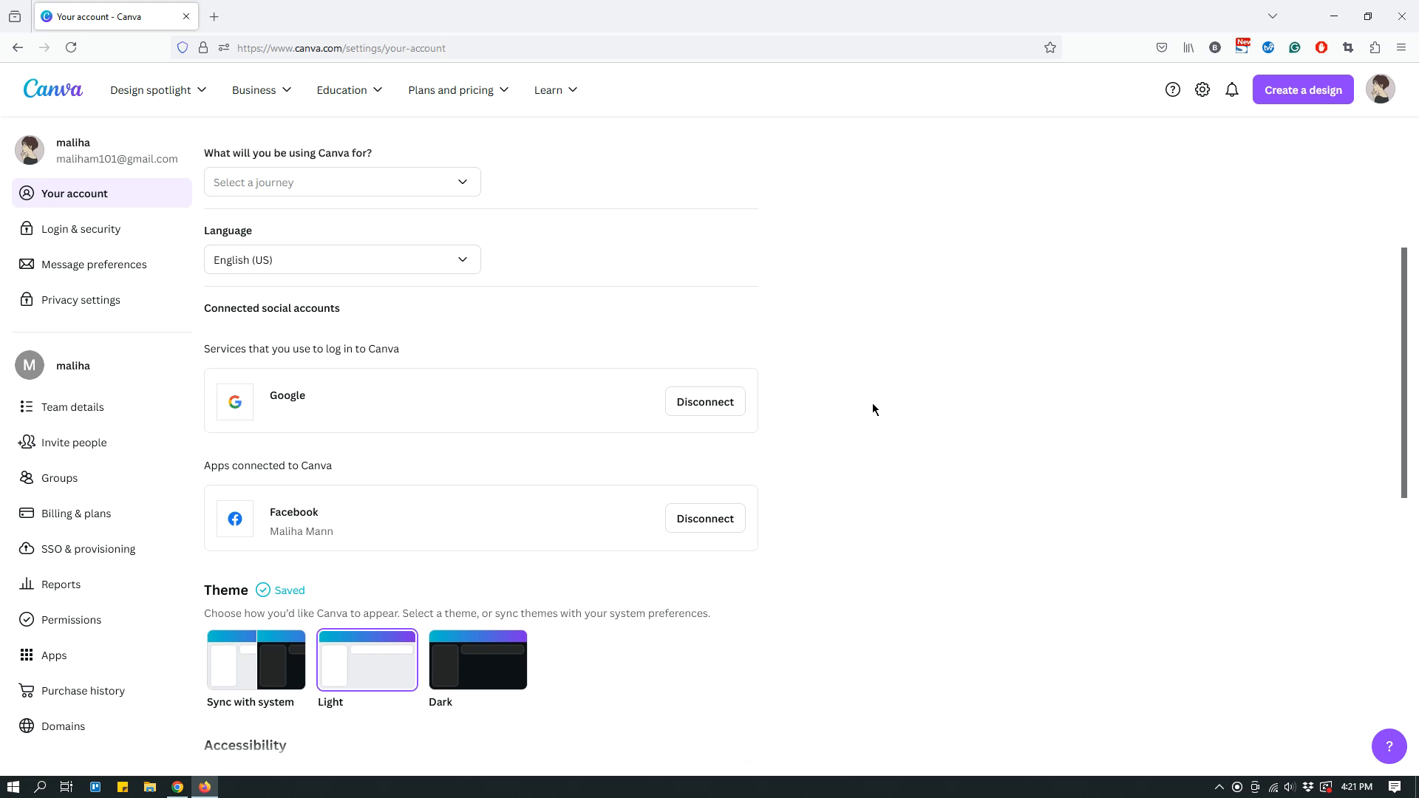
# Step: Reopen the untitled Instagram Post from the home page and open the color options for the peach circle
pyautogui.click(53, 90)
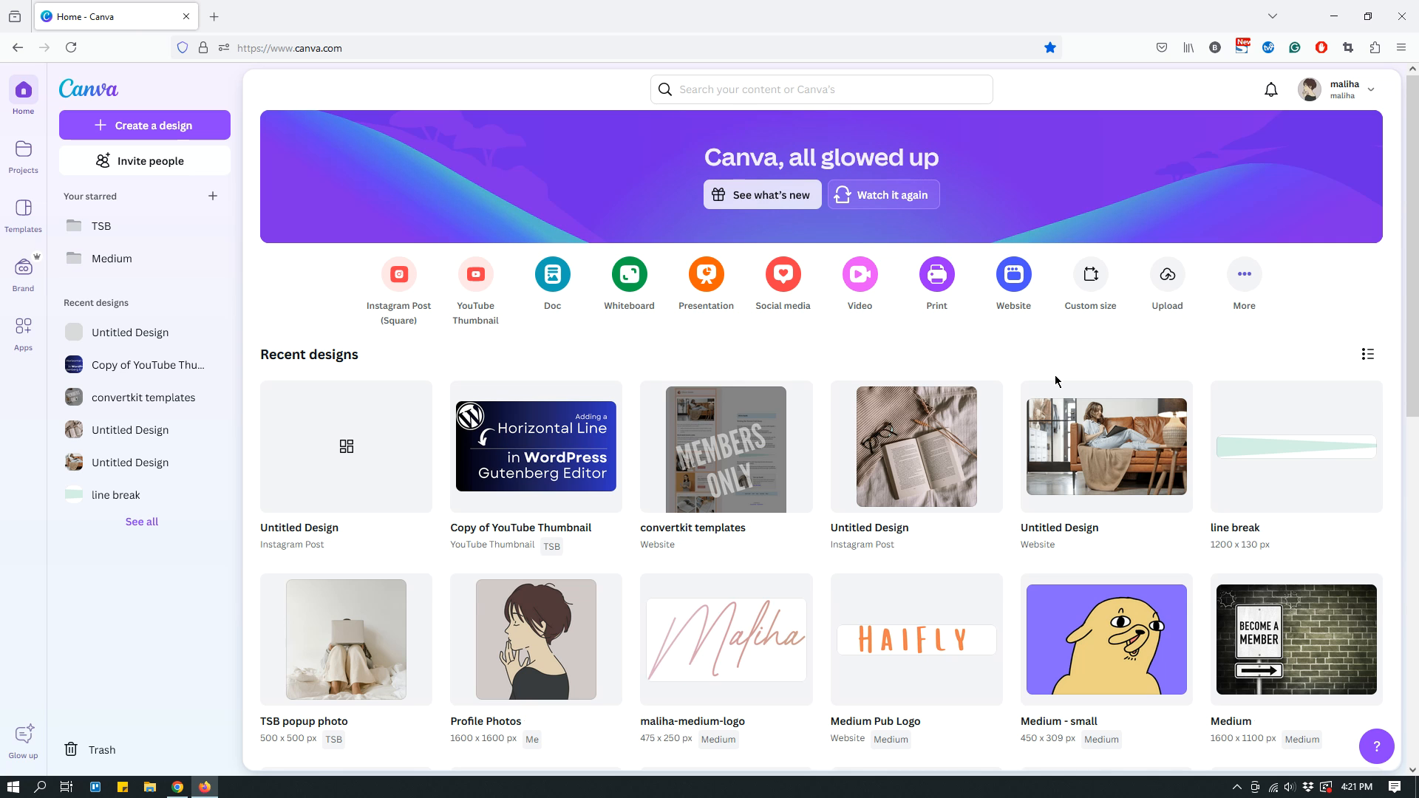
pyautogui.click(353, 428)
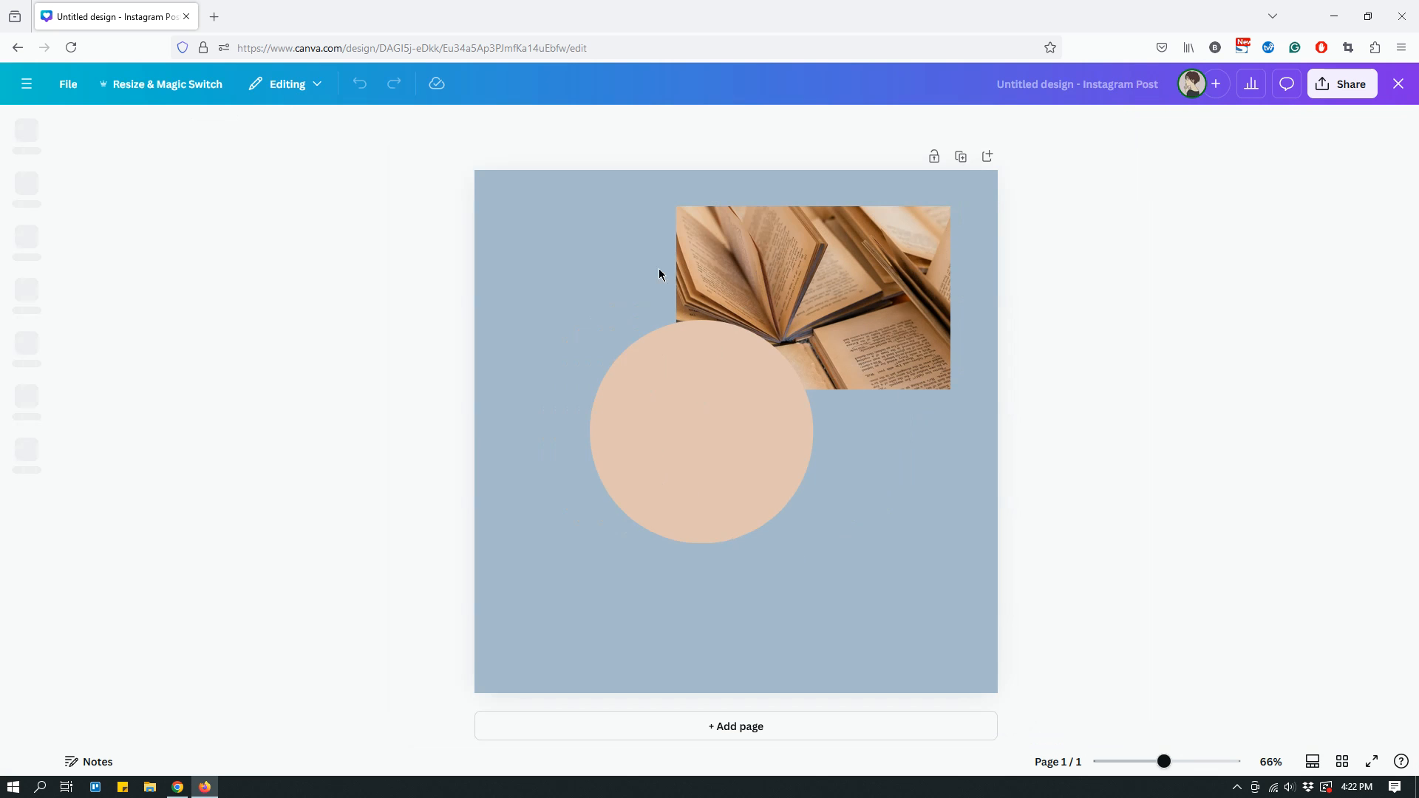
pyautogui.click(645, 463)
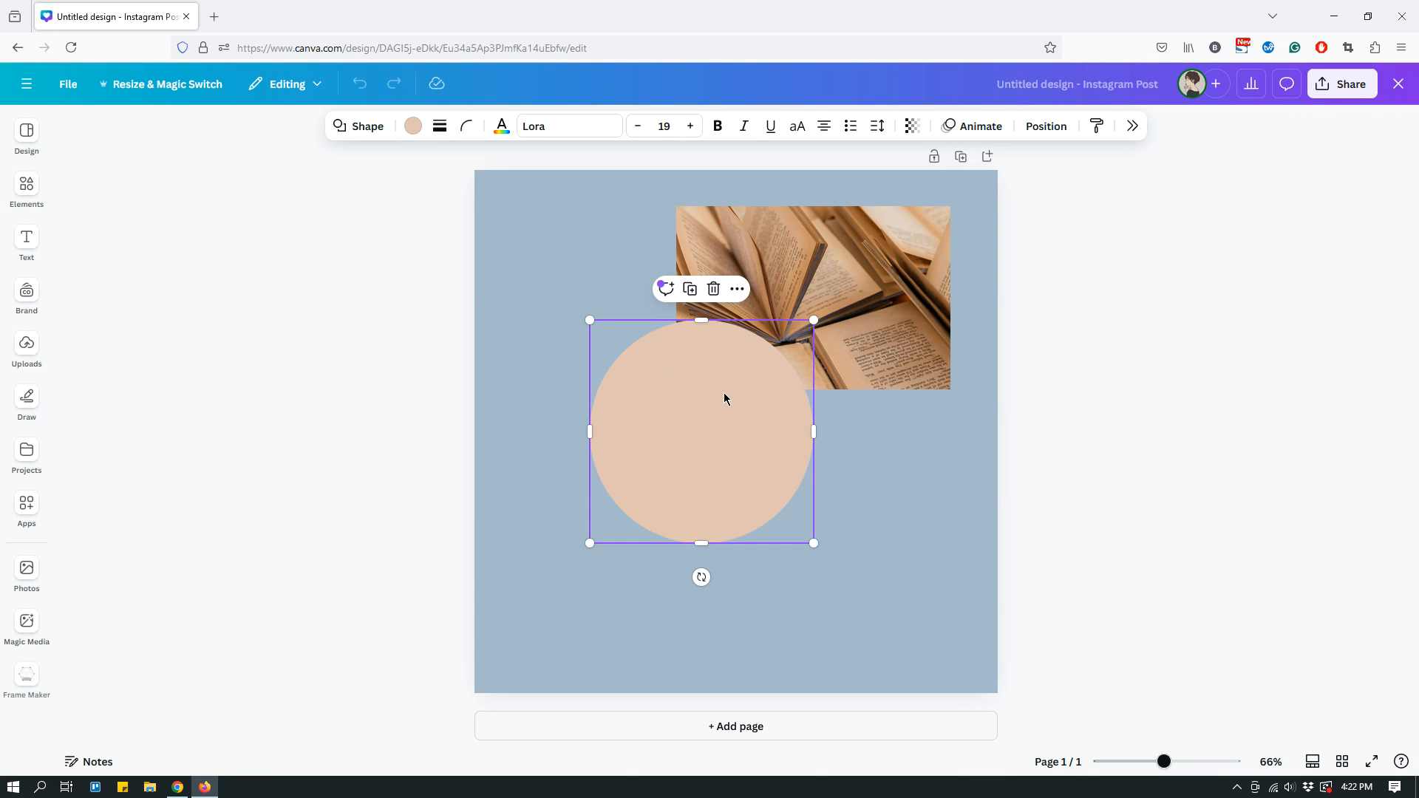
pyautogui.click(414, 127)
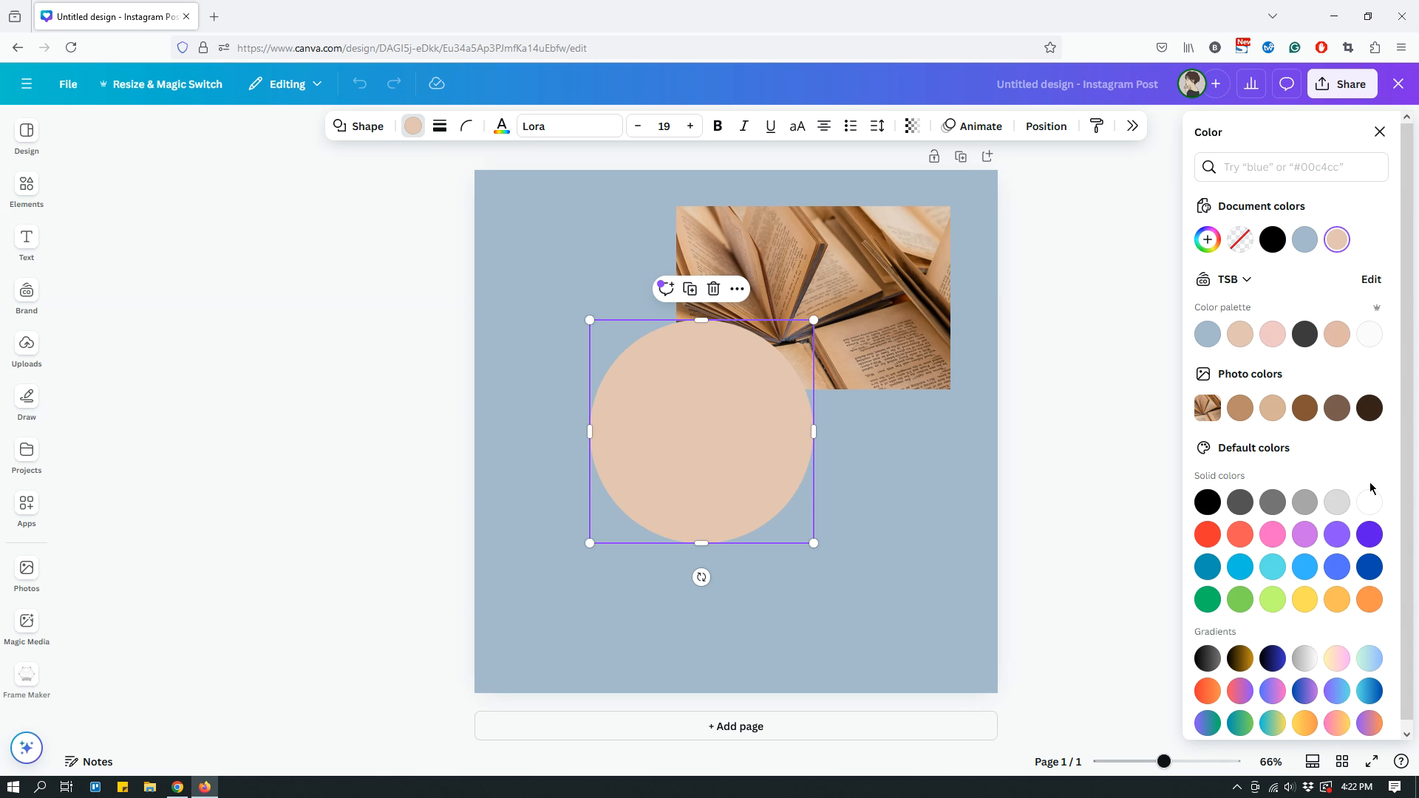